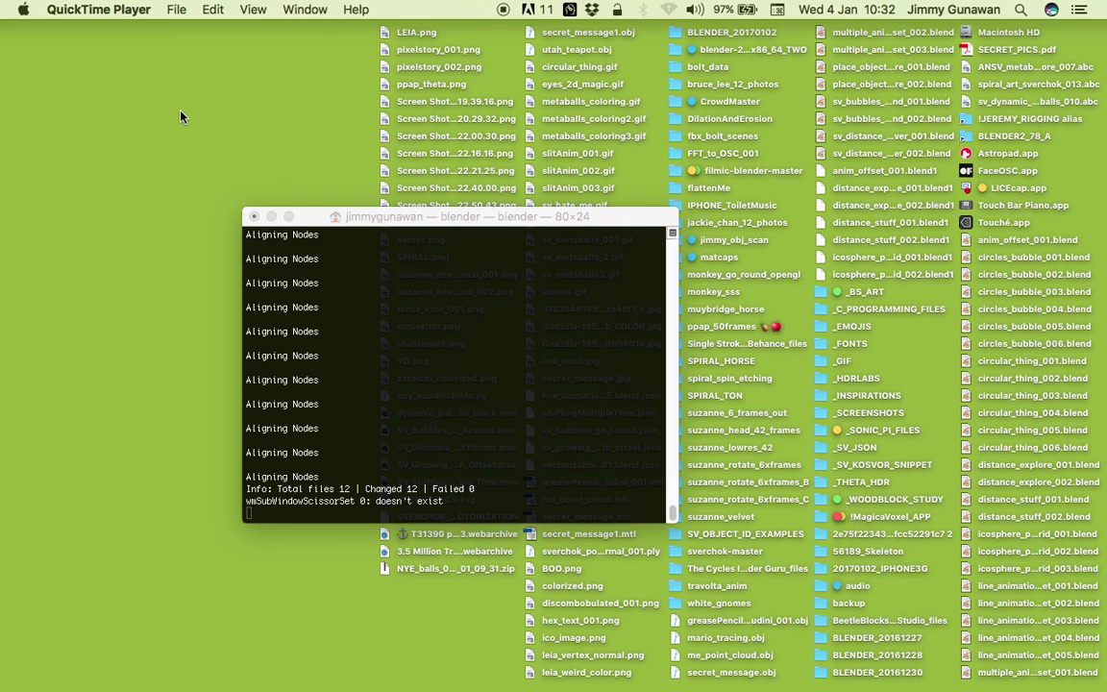
Switch to Blender and examine the panoramic camera's lens settings and the scene's render resolution
{"action": "key", "text": "ctrl+Right"}
{"action": "key", "text": "ctrl+Right"}
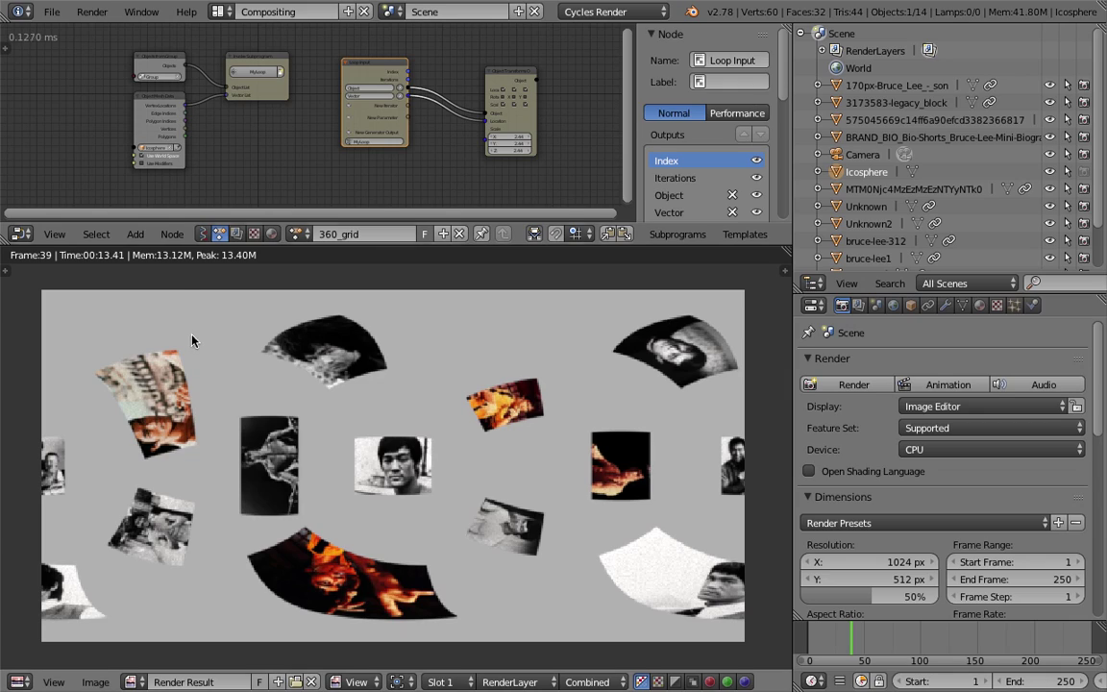
{"action": "middle_click_drag", "start_coordinate": [261, 363], "coordinate": [251, 361]}
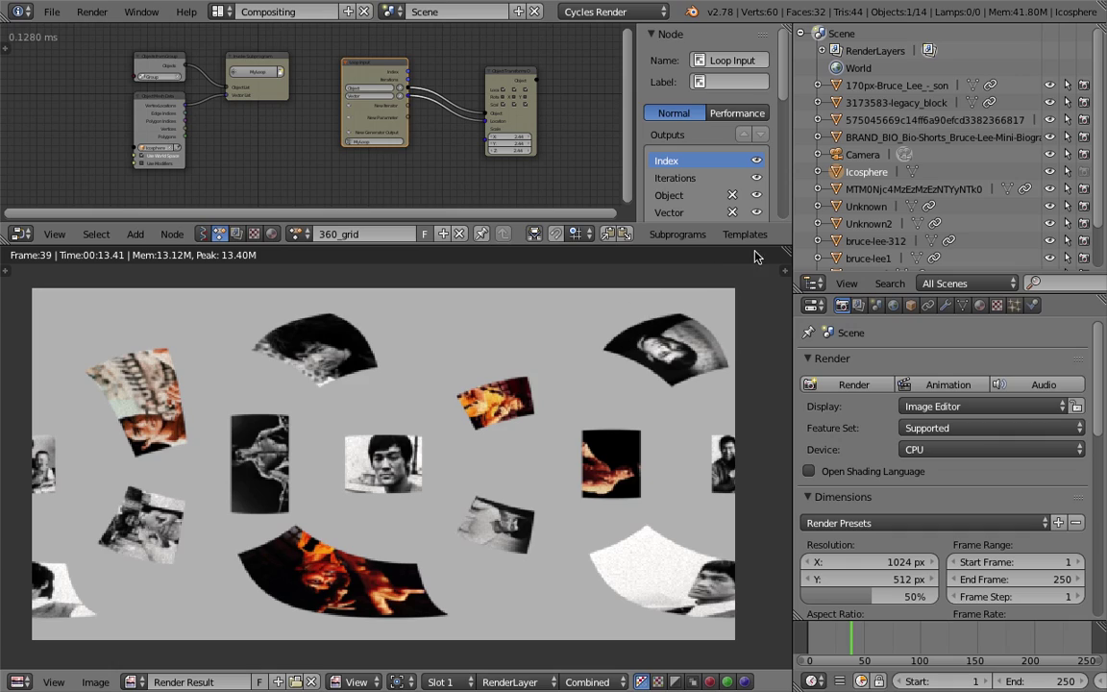
{"action": "left_click", "coordinate": [862, 154]}
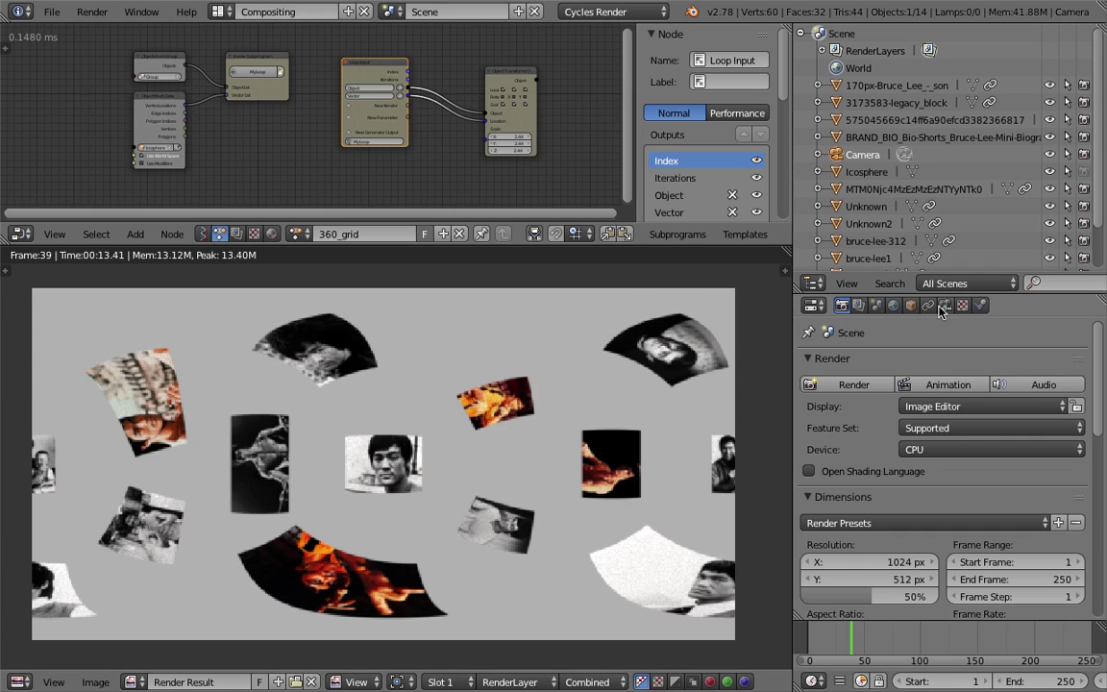
{"action": "left_click", "coordinate": [944, 305]}
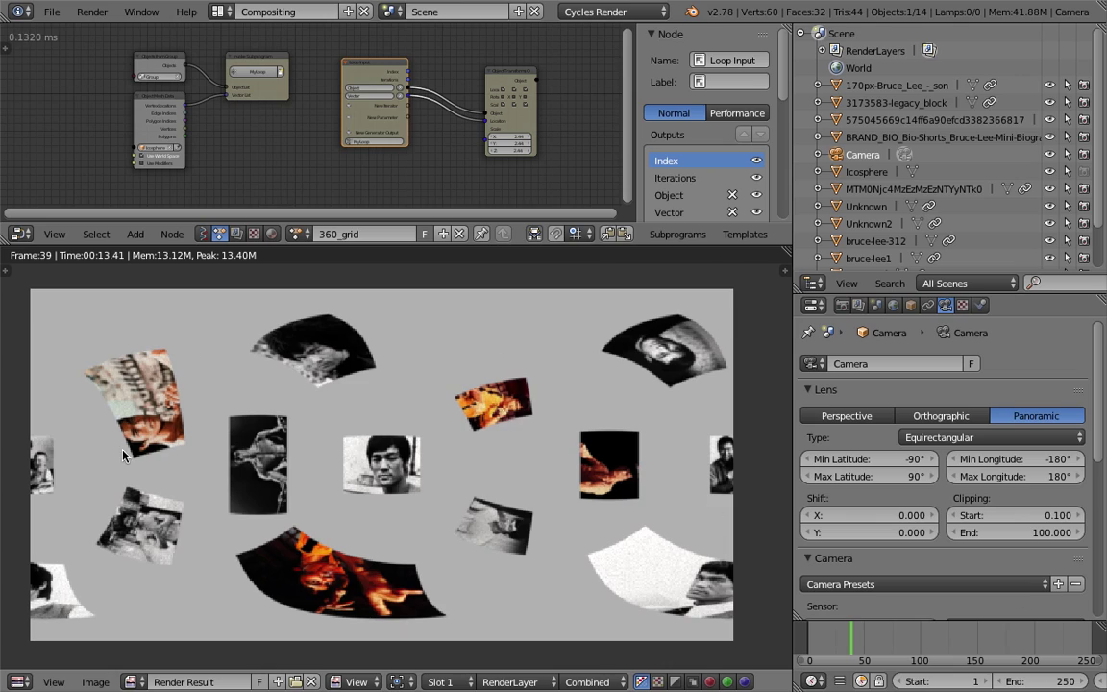
{"action": "left_click", "coordinate": [842, 306]}
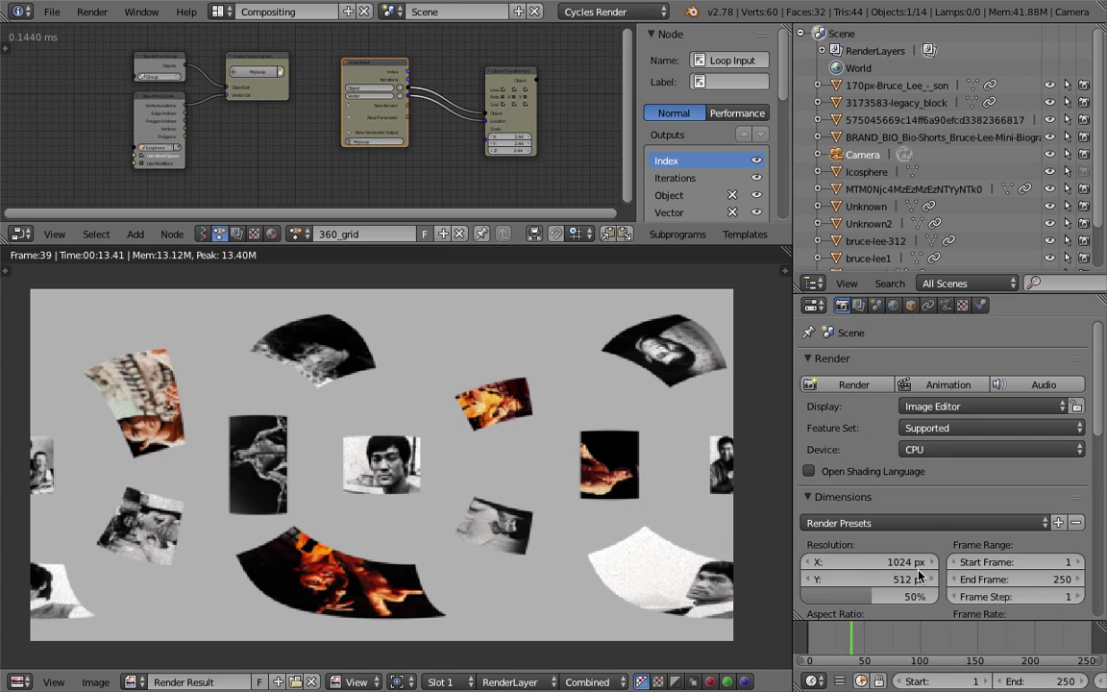
{"action": "scroll", "coordinate": [898, 561], "scroll_direction": "down", "scroll_amount": 2}
{"action": "scroll", "coordinate": [898, 560], "scroll_direction": "down", "scroll_amount": 1}
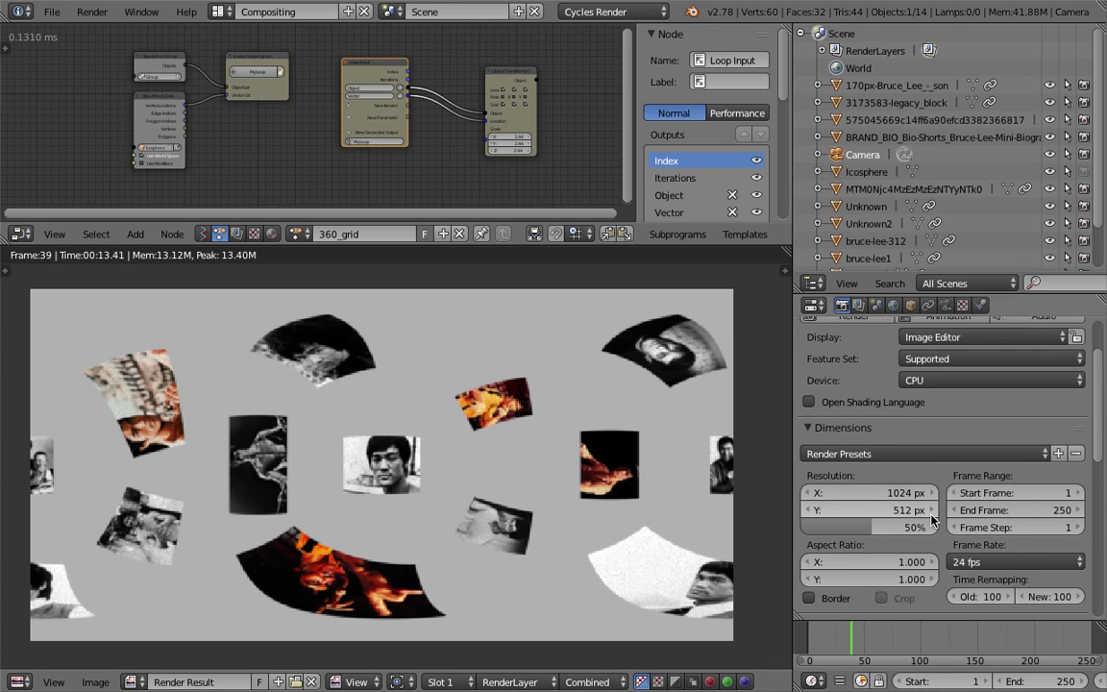
{"action": "scroll", "coordinate": [889, 506], "scroll_direction": "down", "scroll_amount": 1}
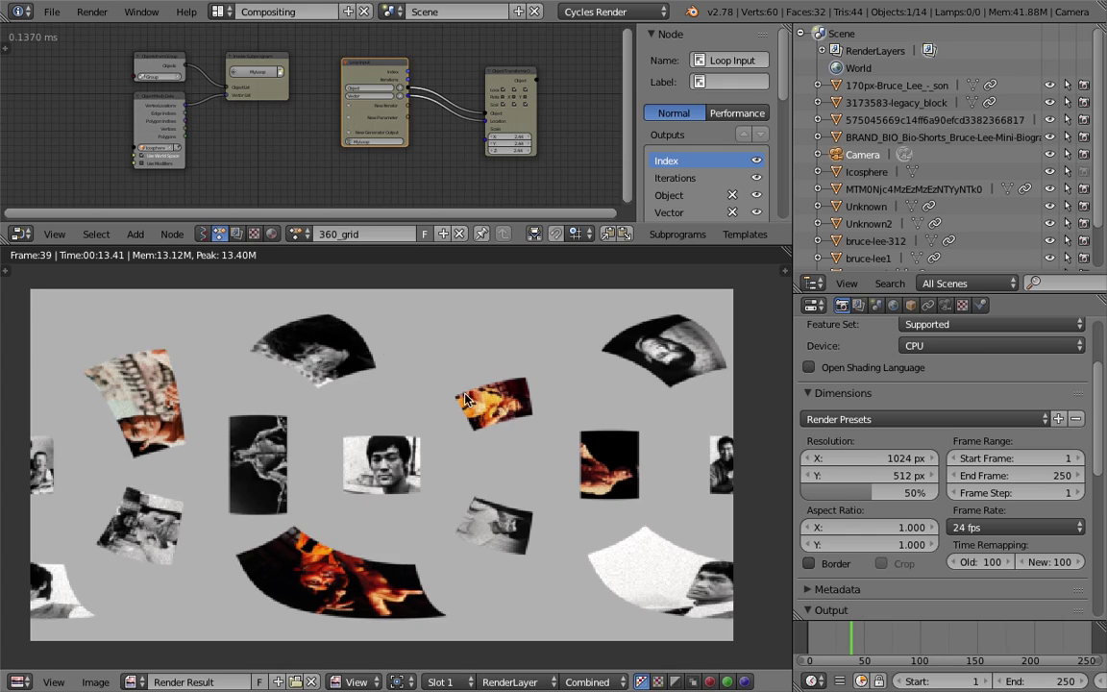
Leave the render result and view the photo scene through the panoramic camera
{"action": "middle_click_drag", "start_coordinate": [374, 369], "coordinate": [375, 365]}
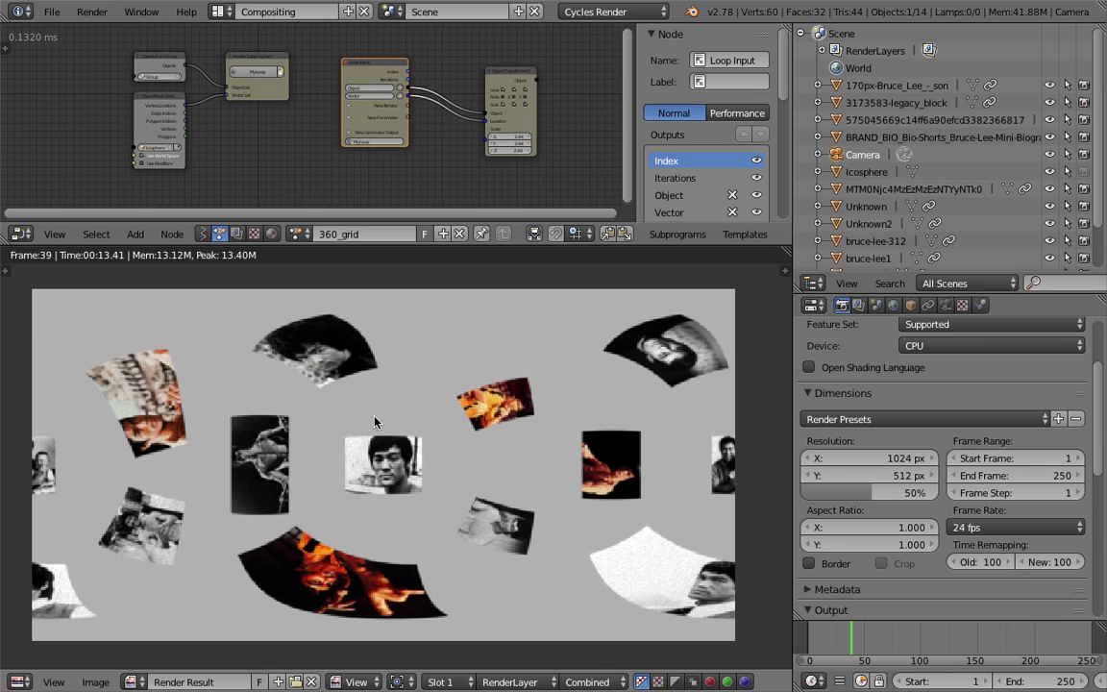
{"action": "key", "text": "Escape"}
{"action": "middle_click_drag", "start_coordinate": [427, 431], "coordinate": [427, 388]}
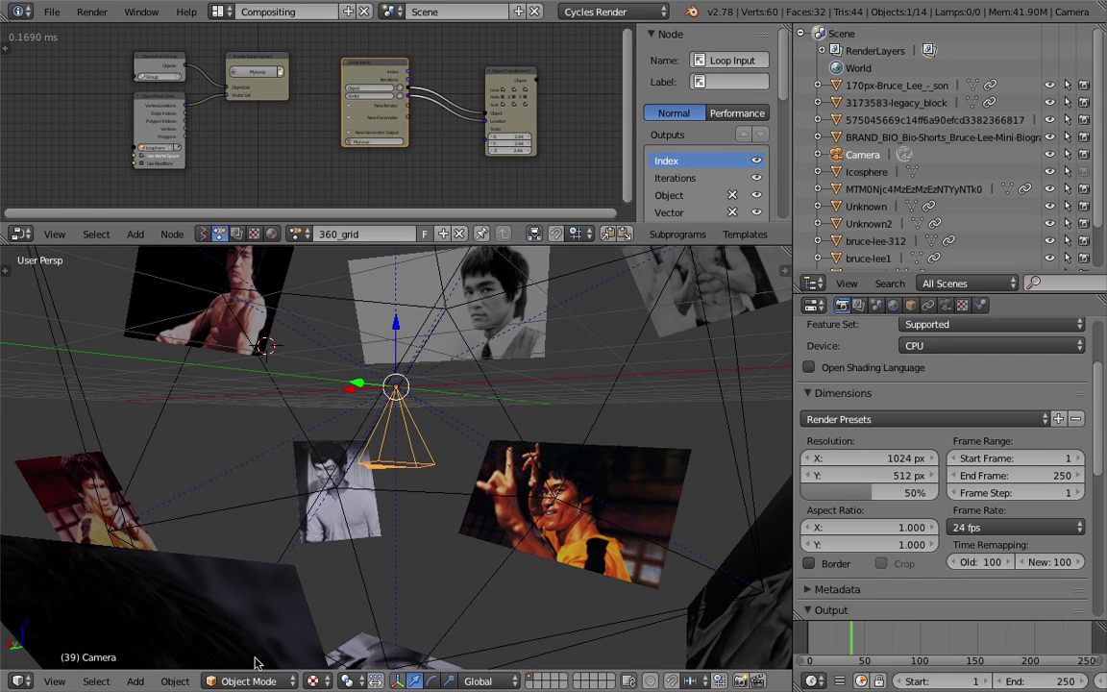
{"action": "left_click", "coordinate": [55, 681]}
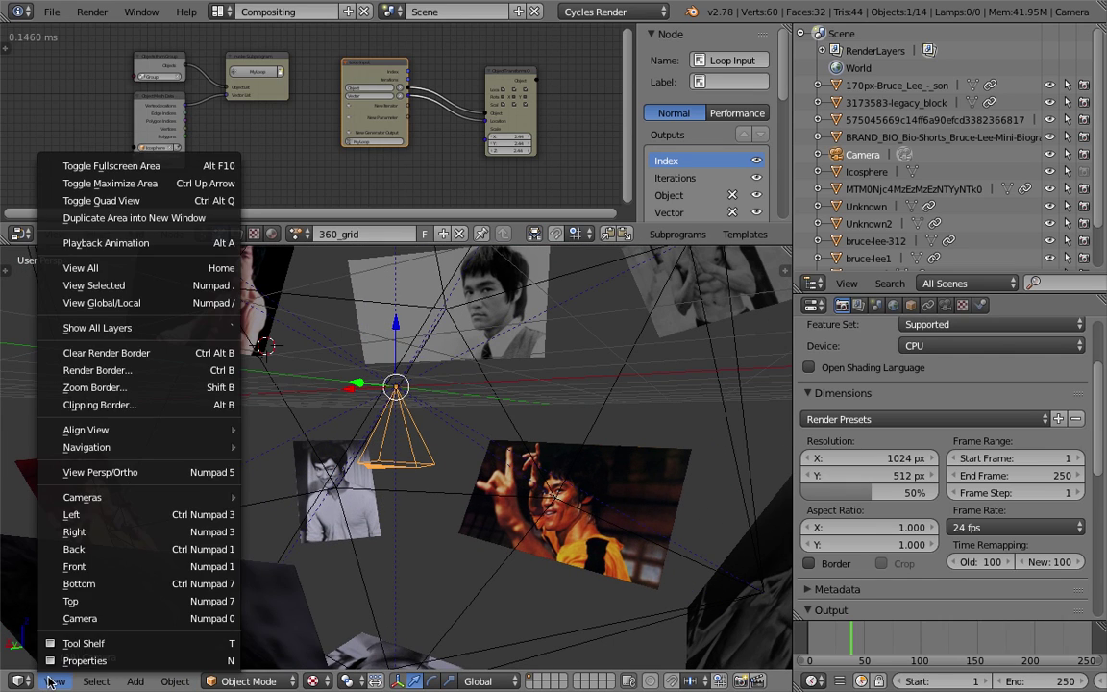
{"action": "left_click", "coordinate": [108, 620]}
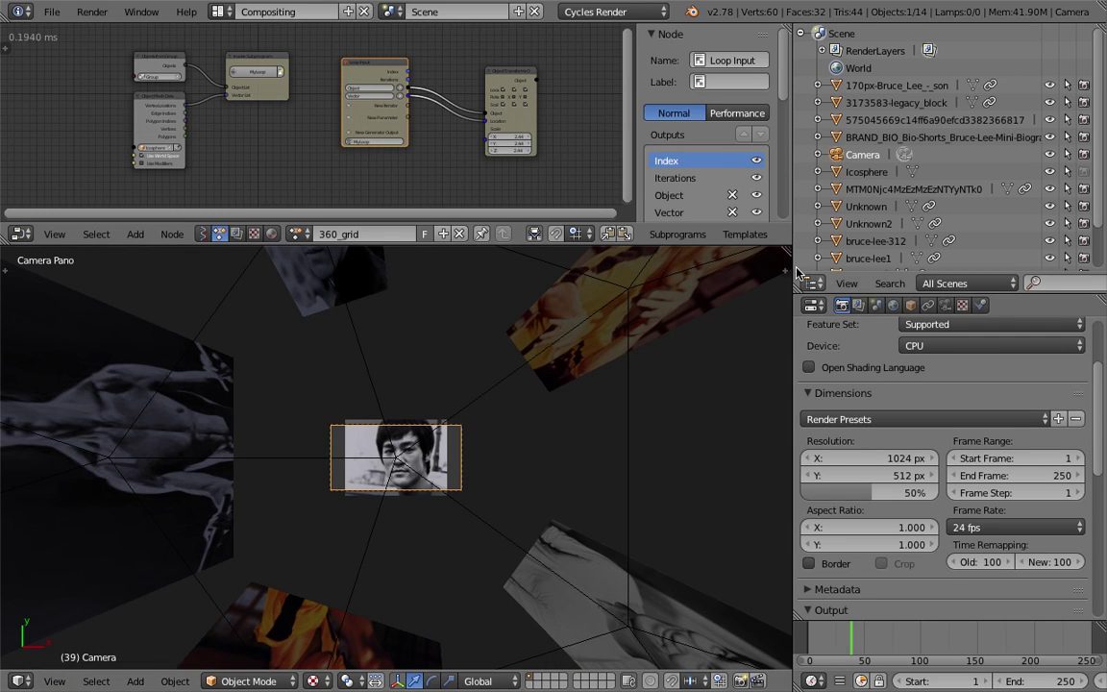
Lock the camera to the view and rotate it to look around the photo sphere
{"action": "scroll", "coordinate": [574, 368], "scroll_direction": "up", "scroll_amount": 4}
{"action": "key", "text": "n"}
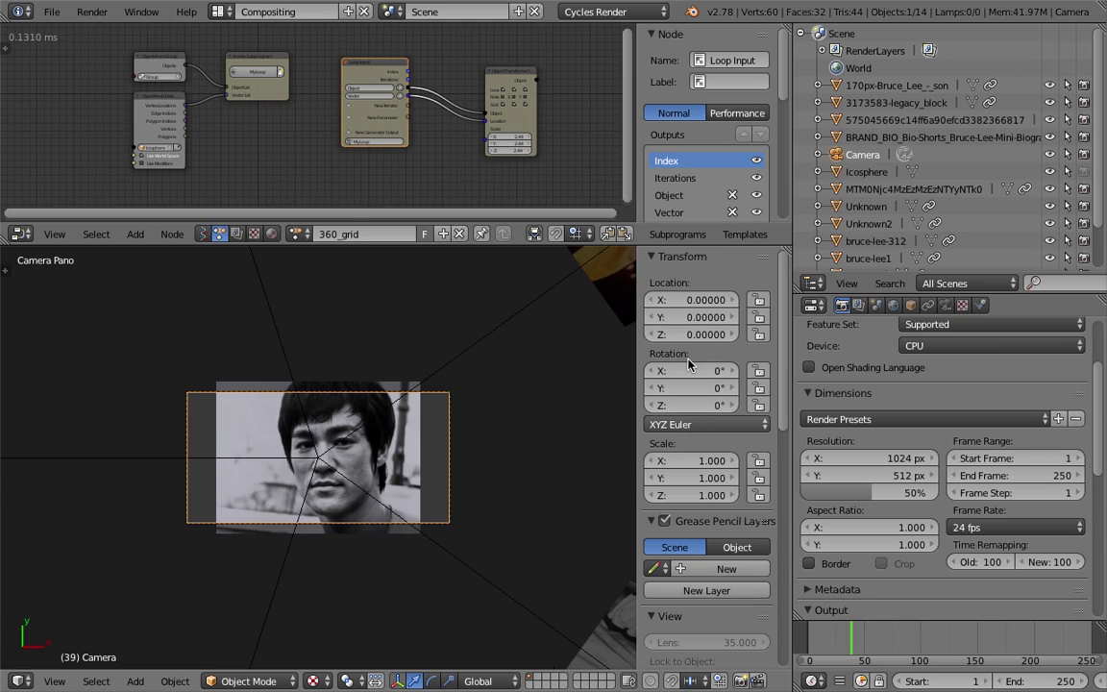
{"action": "scroll", "coordinate": [684, 524], "scroll_direction": "down", "scroll_amount": 3}
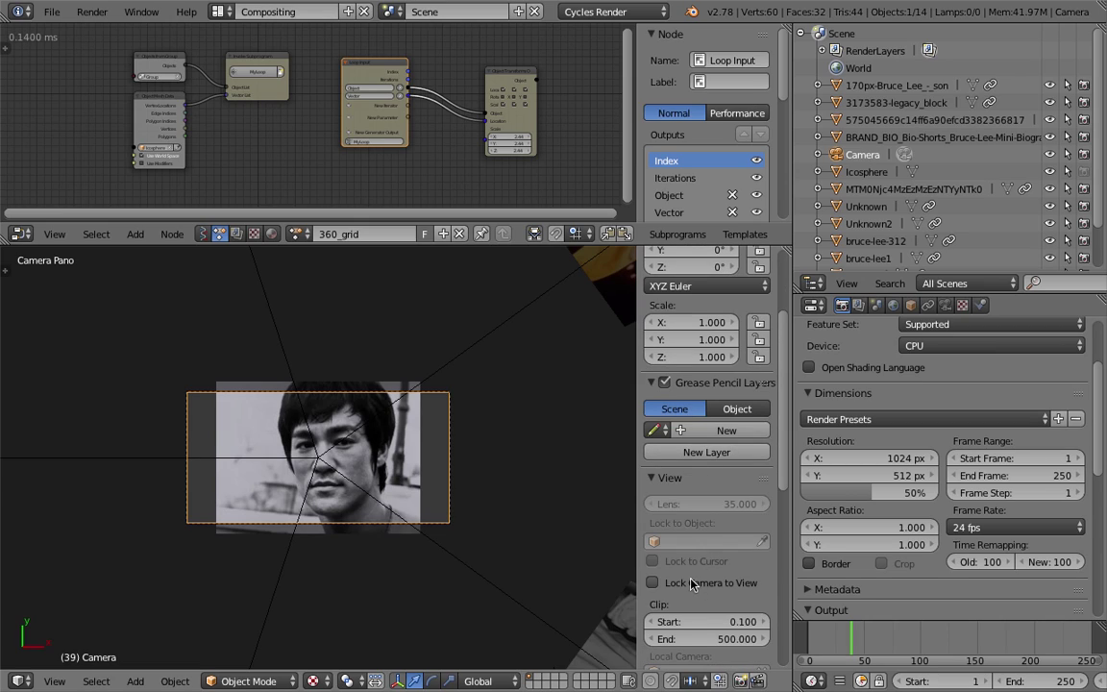
{"action": "left_click", "coordinate": [691, 584]}
{"action": "middle_click_drag", "start_coordinate": [482, 481], "coordinate": [401, 461]}
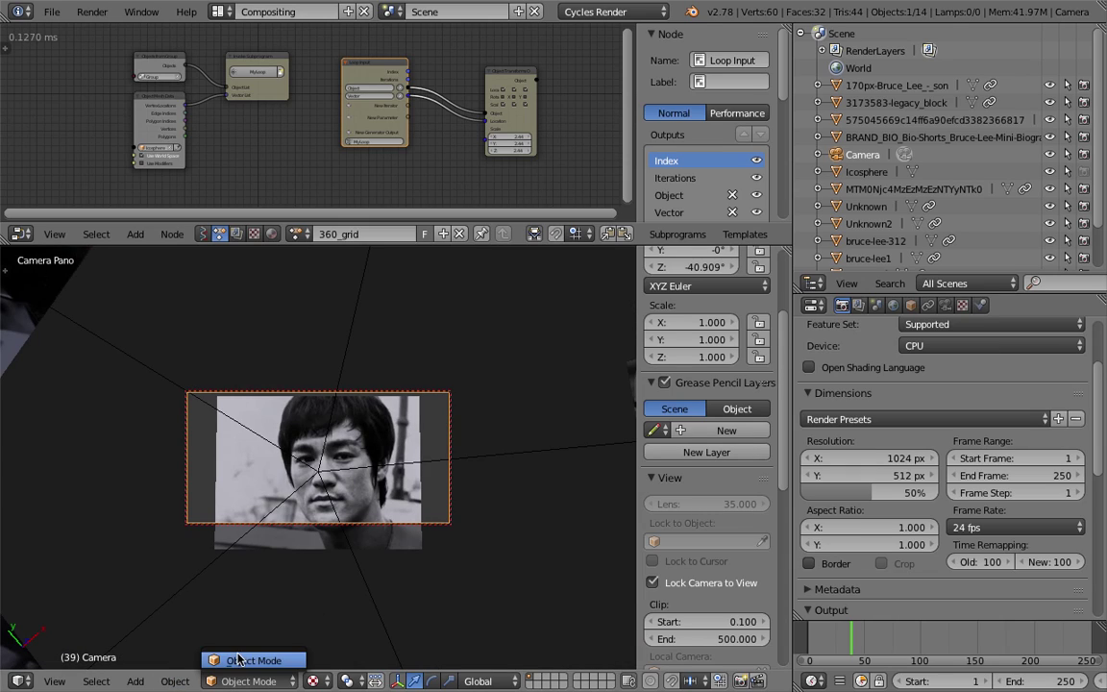
{"action": "left_click", "coordinate": [175, 682]}
{"action": "left_click", "coordinate": [492, 405]}
{"action": "middle_click_drag", "start_coordinate": [289, 140], "coordinate": [281, 144]}
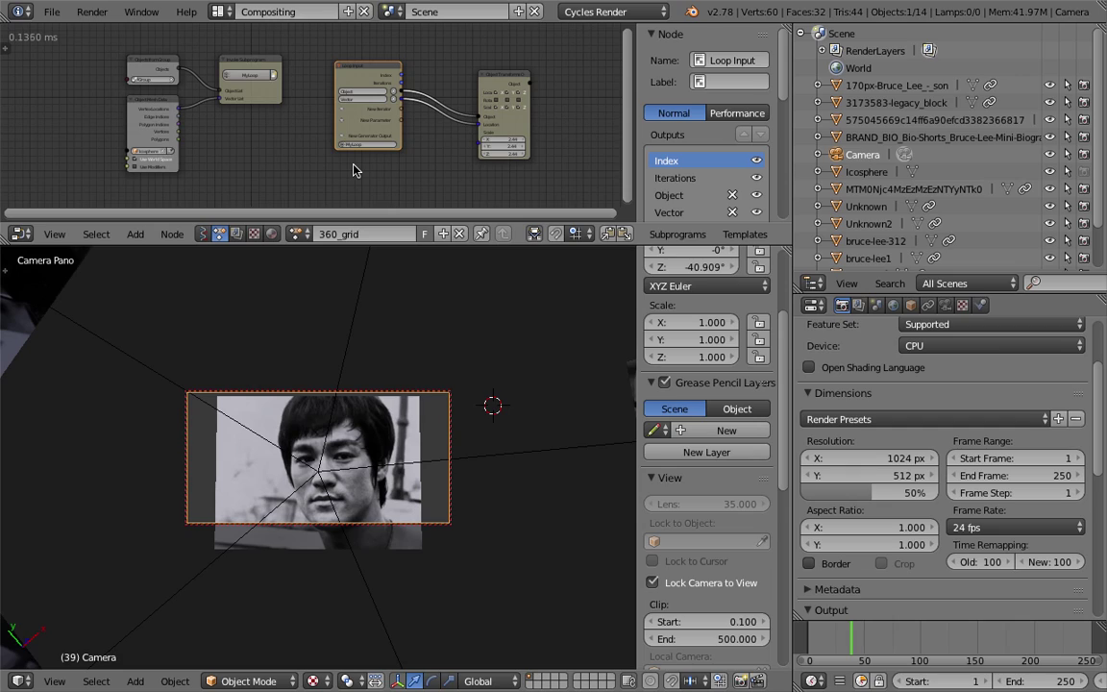
Start a new file from the start-up scene and set the render engine to Cycles Render
{"action": "left_click", "coordinate": [52, 11]}
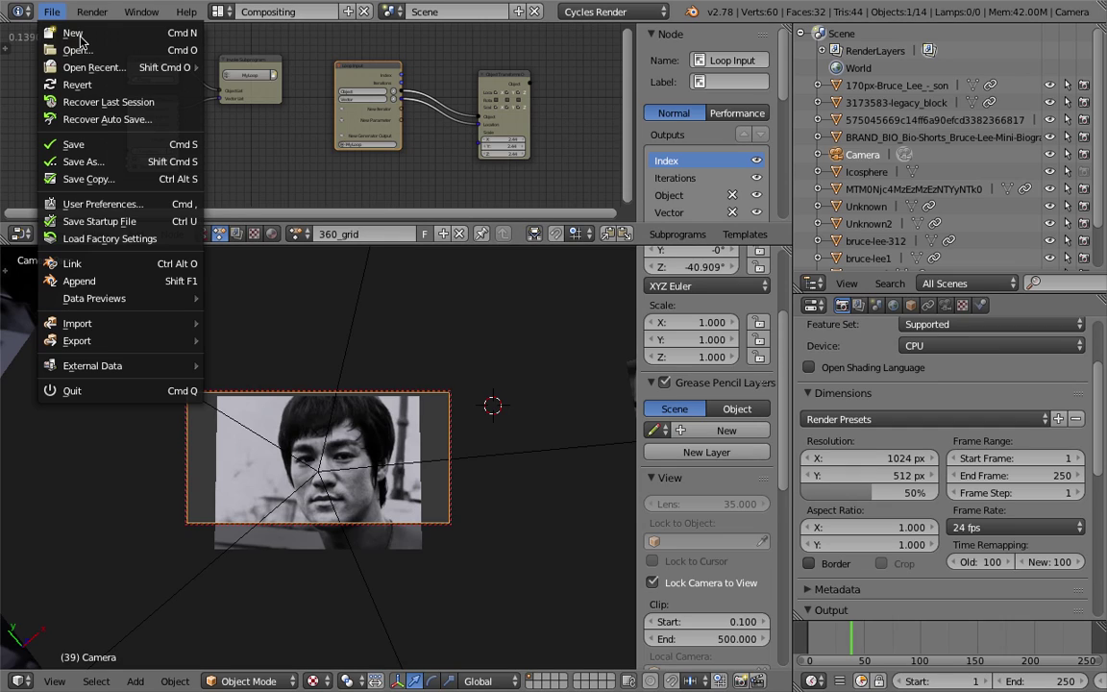
{"action": "left_click", "coordinate": [77, 33]}
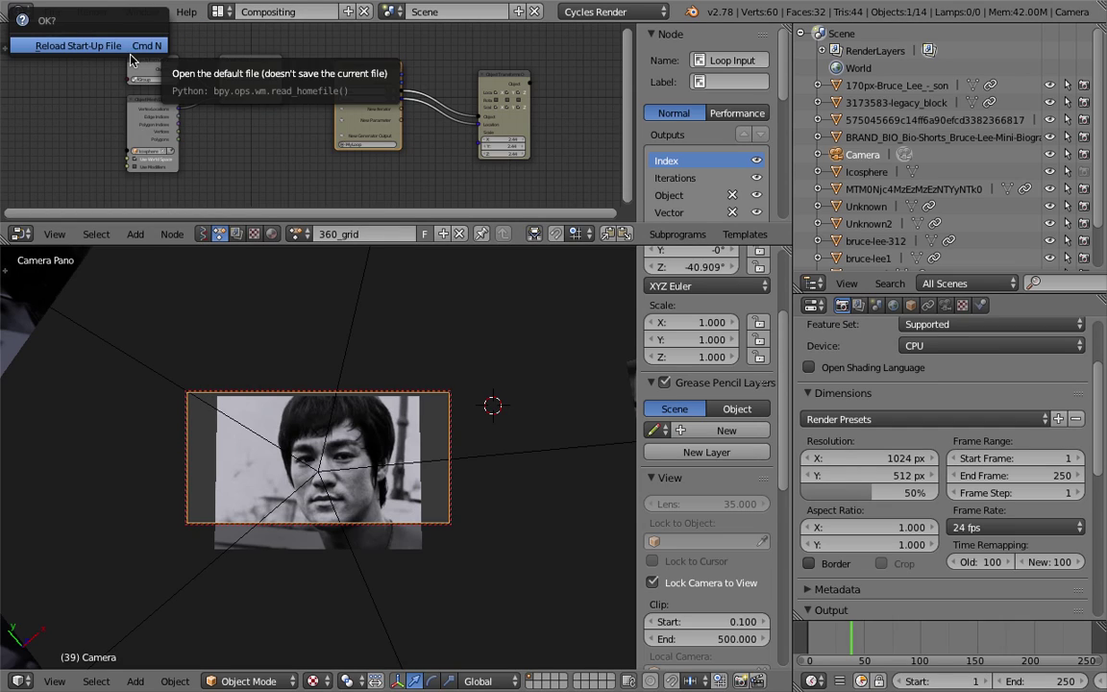
{"action": "left_click", "coordinate": [124, 49]}
{"action": "middle_click_drag", "start_coordinate": [523, 290], "coordinate": [546, 280]}
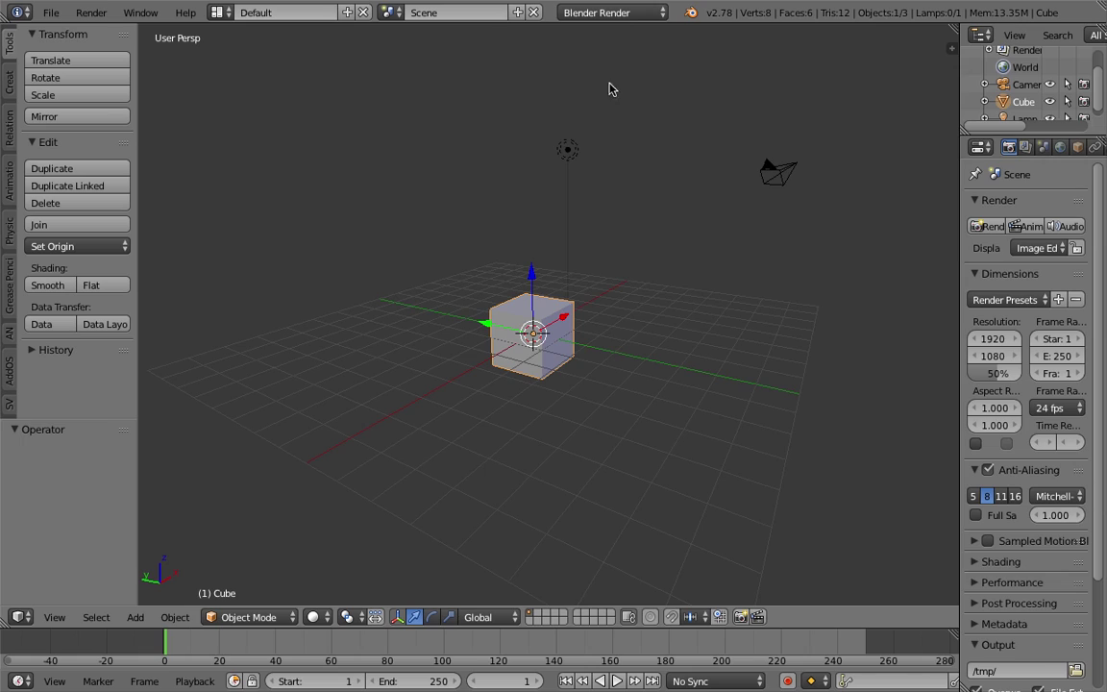
{"action": "middle_click_drag", "start_coordinate": [611, 89], "coordinate": [613, 64]}
{"action": "left_click", "coordinate": [615, 12]}
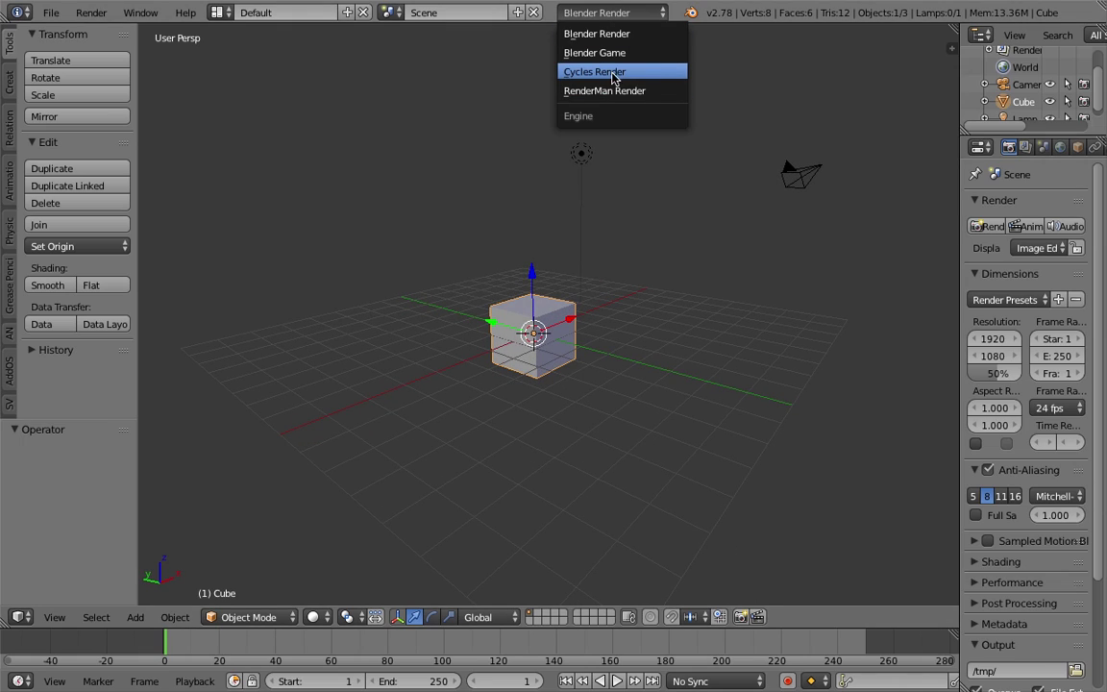
{"action": "left_click", "coordinate": [634, 72]}
Widen the properties area and set the default camera's lens to Panoramic with the Equirectangular type
{"action": "right_click", "coordinate": [798, 177]}
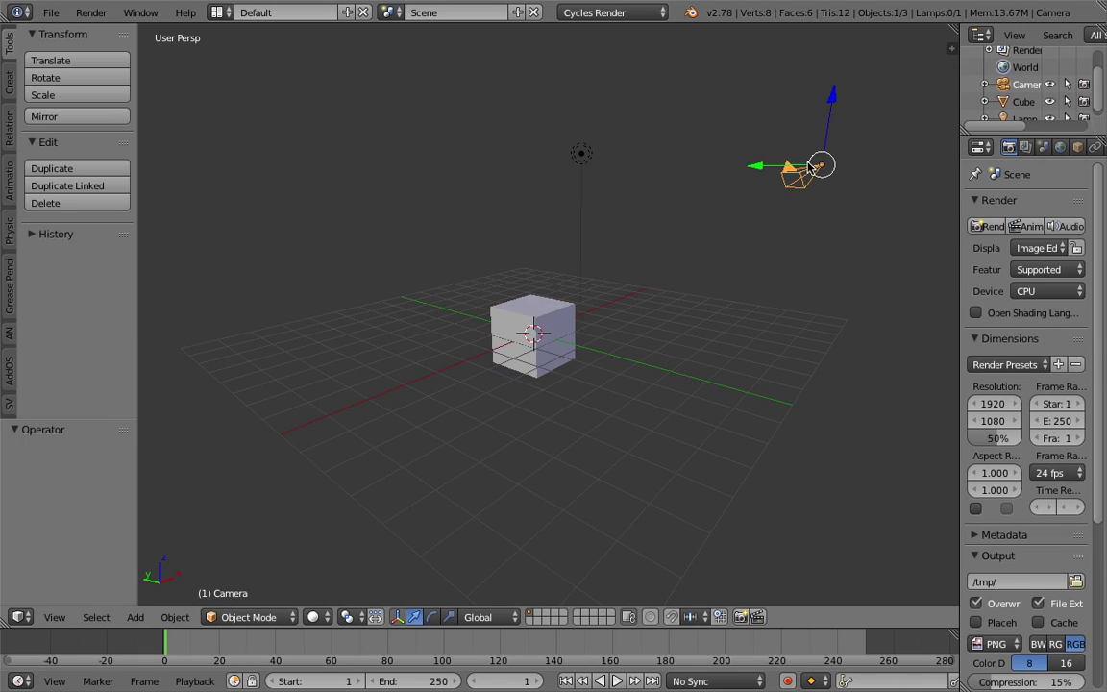
{"action": "left_click_drag", "start_coordinate": [962, 113], "coordinate": [796, 112]}
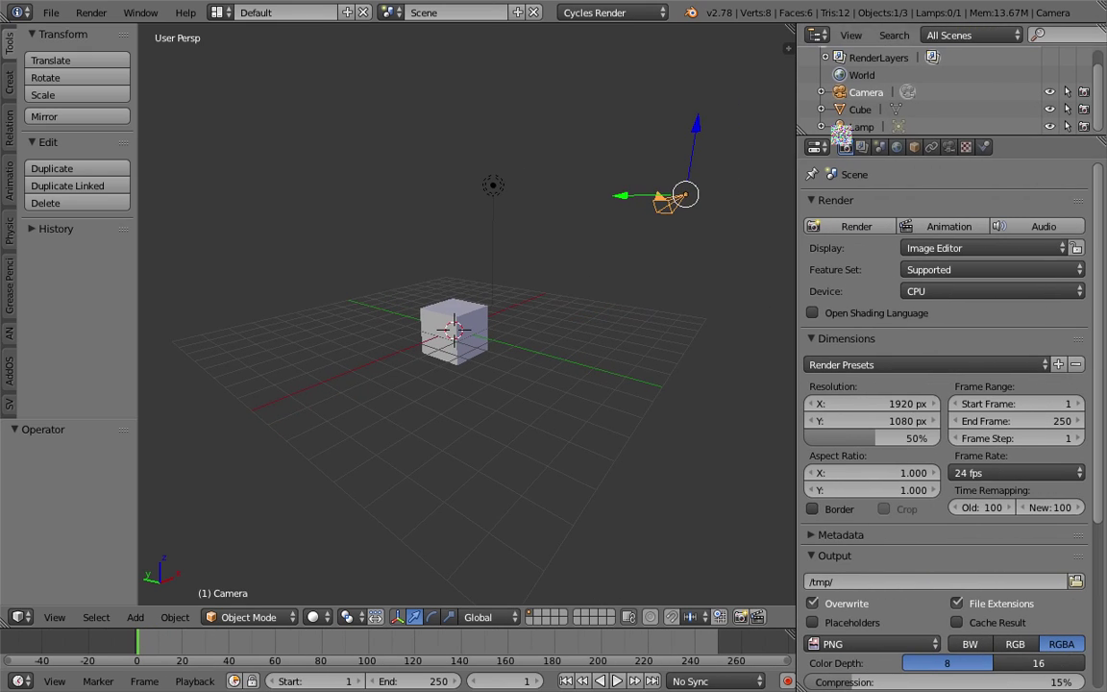
{"action": "left_click", "coordinate": [948, 146]}
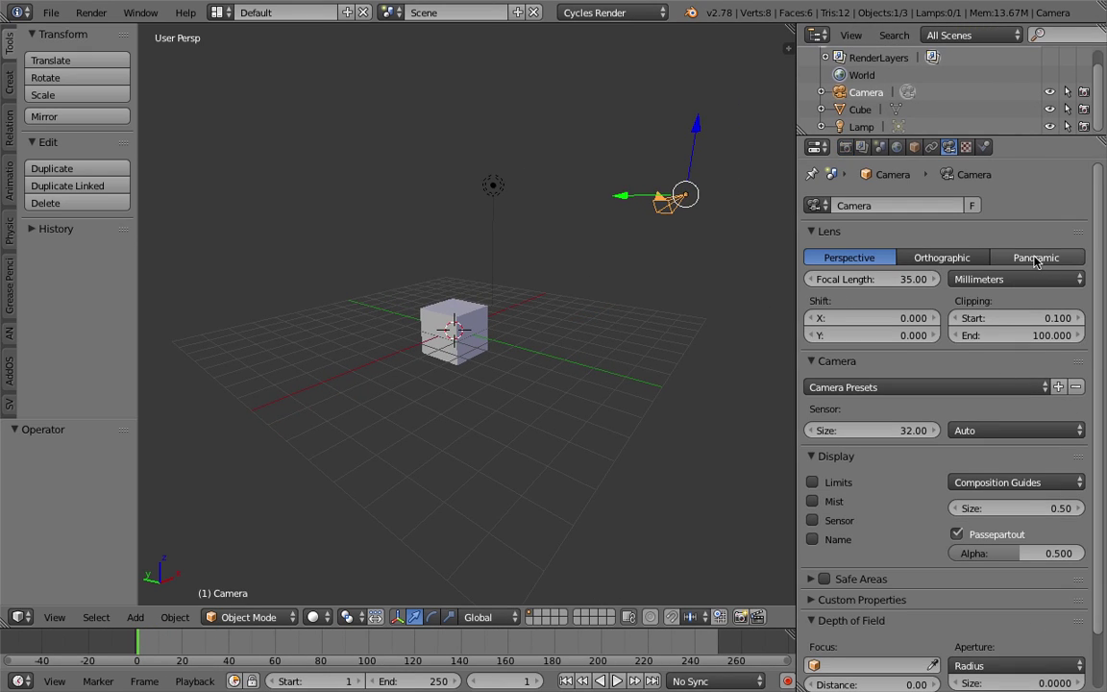
{"action": "left_click", "coordinate": [1034, 258]}
{"action": "left_click", "coordinate": [991, 280]}
{"action": "left_click", "coordinate": [946, 259]}
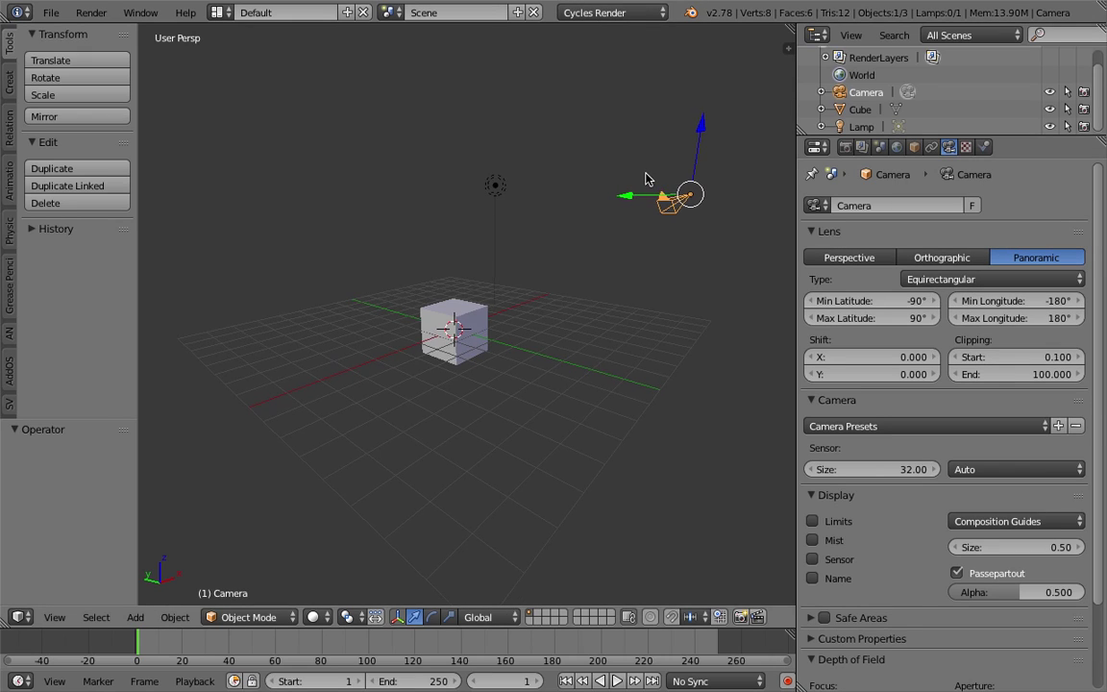
Delete the default cube and select the camera
{"action": "right_click", "coordinate": [458, 318]}
{"action": "key", "text": "Delete"}
{"action": "right_click", "coordinate": [673, 203]}
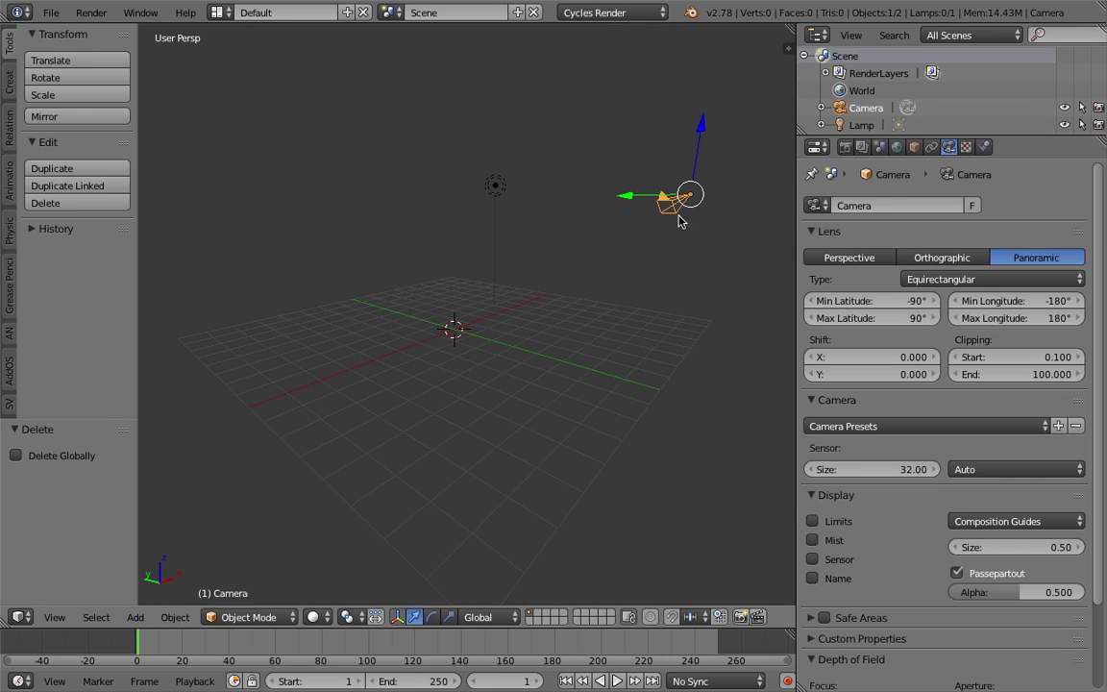
{"action": "middle_click_drag", "start_coordinate": [672, 229], "coordinate": [654, 210]}
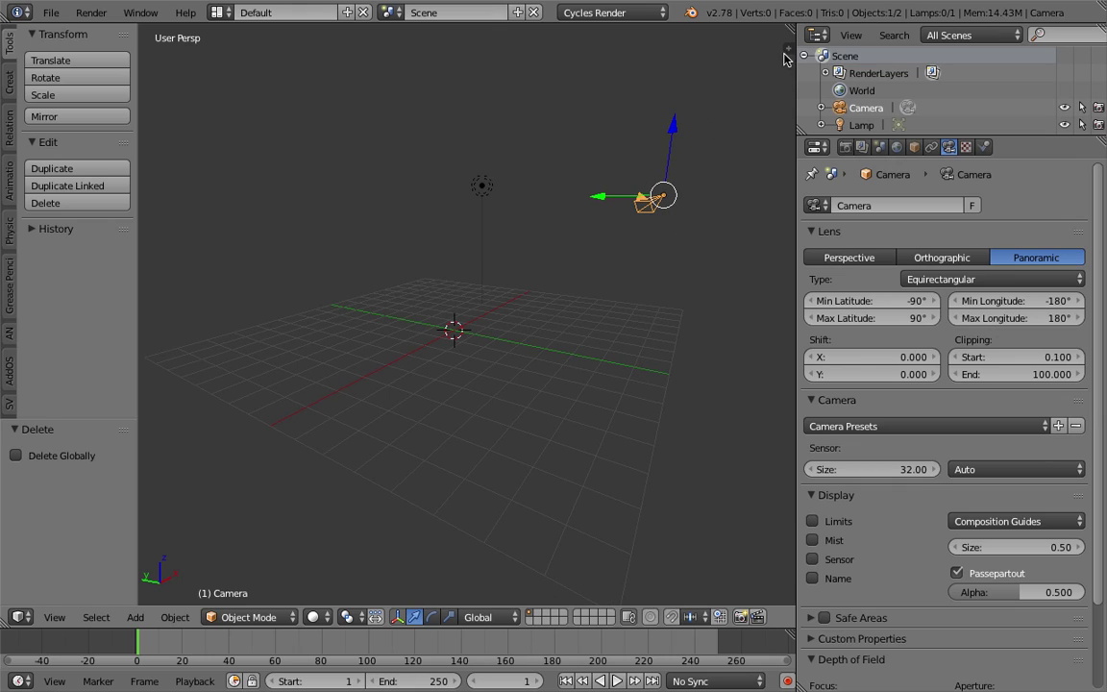
Show the transform values and set the camera's X, Y and Z location to 0
{"action": "key", "text": "n"}
{"action": "left_click_drag", "start_coordinate": [709, 77], "coordinate": [709, 111]}
{"action": "key", "text": "Return"}
{"action": "type", "text": "0"}
{"action": "key", "text": "Return"}
{"action": "left_click", "coordinate": [434, 202]}
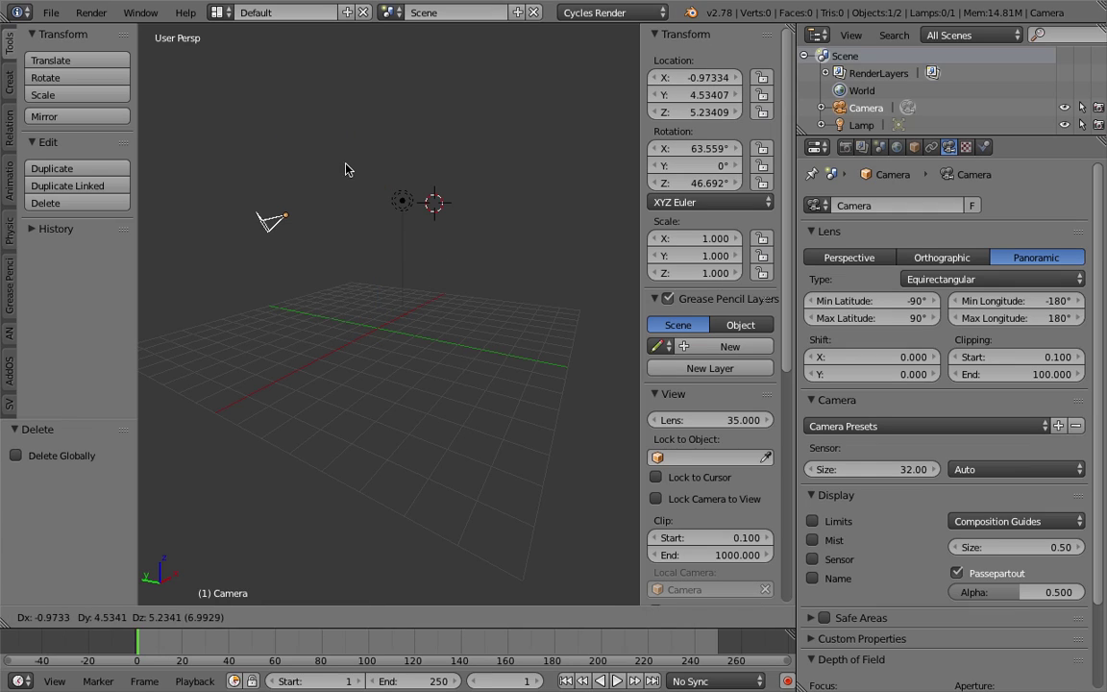
Move the camera freely off the origin, and clear both its location and its rotation
{"action": "key", "text": "g"}
{"action": "left_click", "coordinate": [388, 225]}
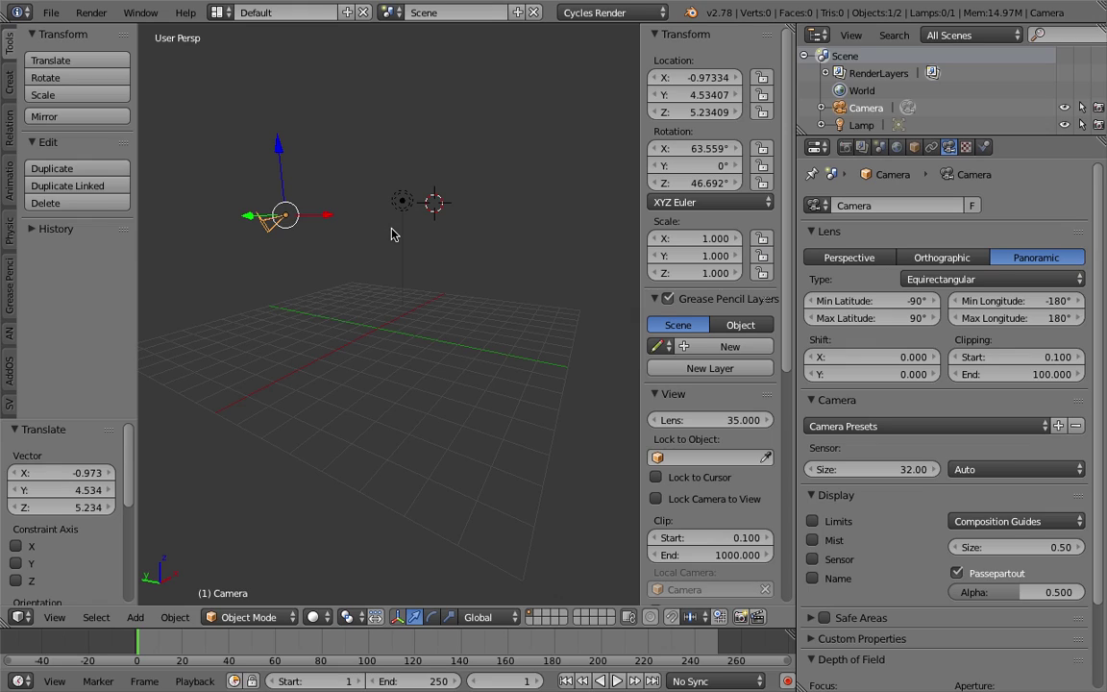
{"action": "key", "text": "alt+g"}
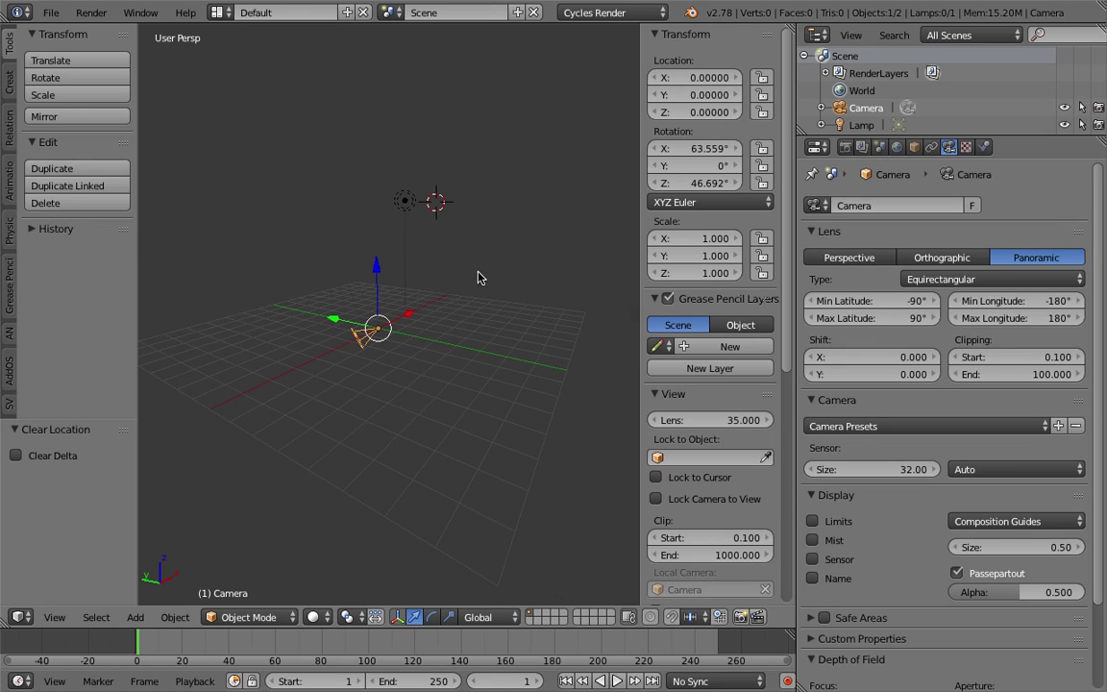
{"action": "key", "text": "alt+r"}
{"action": "middle_click_drag", "start_coordinate": [452, 318], "coordinate": [415, 274]}
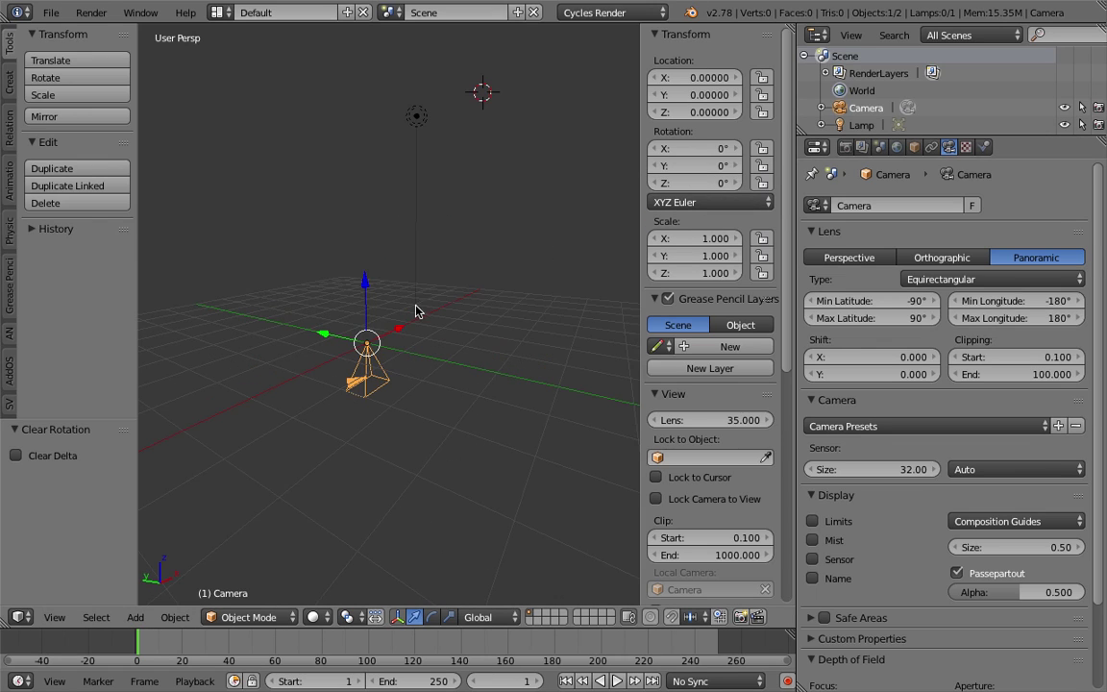
Delete the default lamp from the scene
{"action": "right_click", "coordinate": [417, 113]}
{"action": "middle_click_drag", "start_coordinate": [457, 167], "coordinate": [435, 169]}
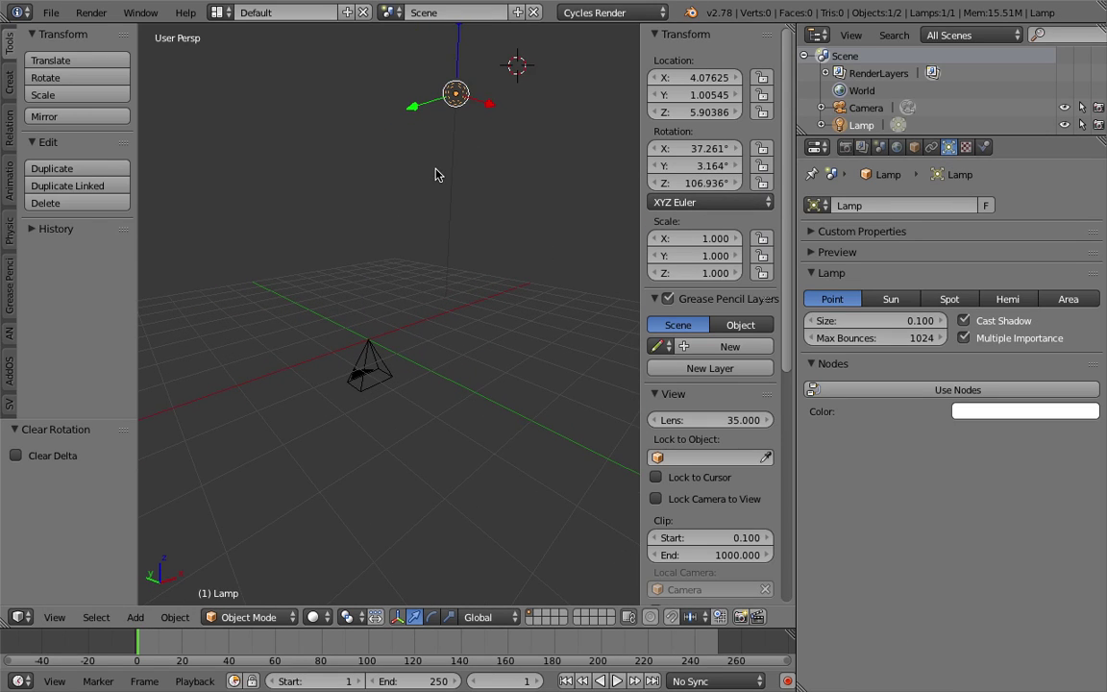
{"action": "key", "text": "x"}
{"action": "left_click", "coordinate": [416, 173]}
{"action": "middle_click_drag", "start_coordinate": [288, 234], "coordinate": [187, 228]}
Save the scene to the Desktop as panorama_VR_gallery_setup_001.blend
{"action": "left_click", "coordinate": [51, 12]}
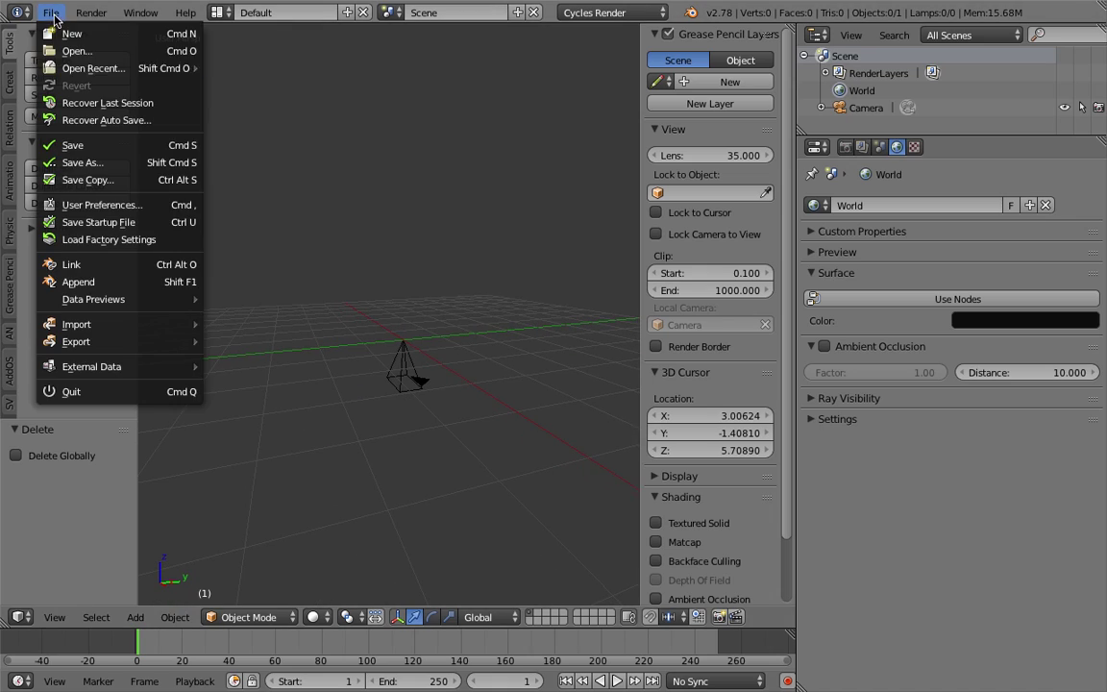
{"action": "left_click", "coordinate": [96, 163]}
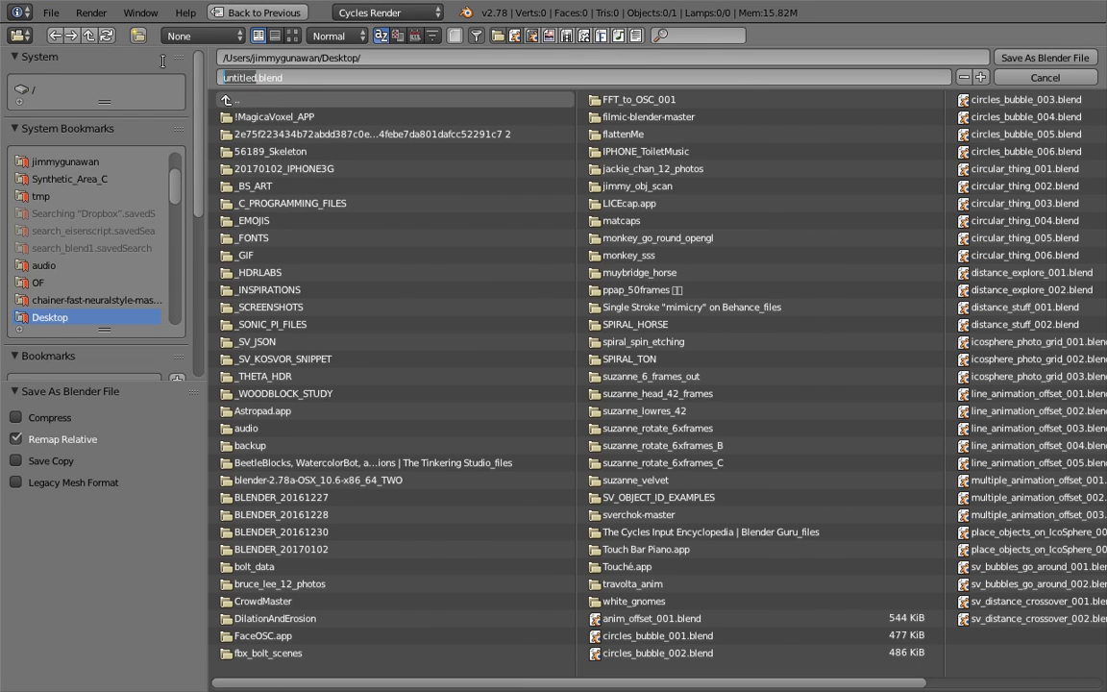
{"action": "type", "text": "panorama_VR_gallery_setup_001"}
{"action": "key", "text": "Return"}
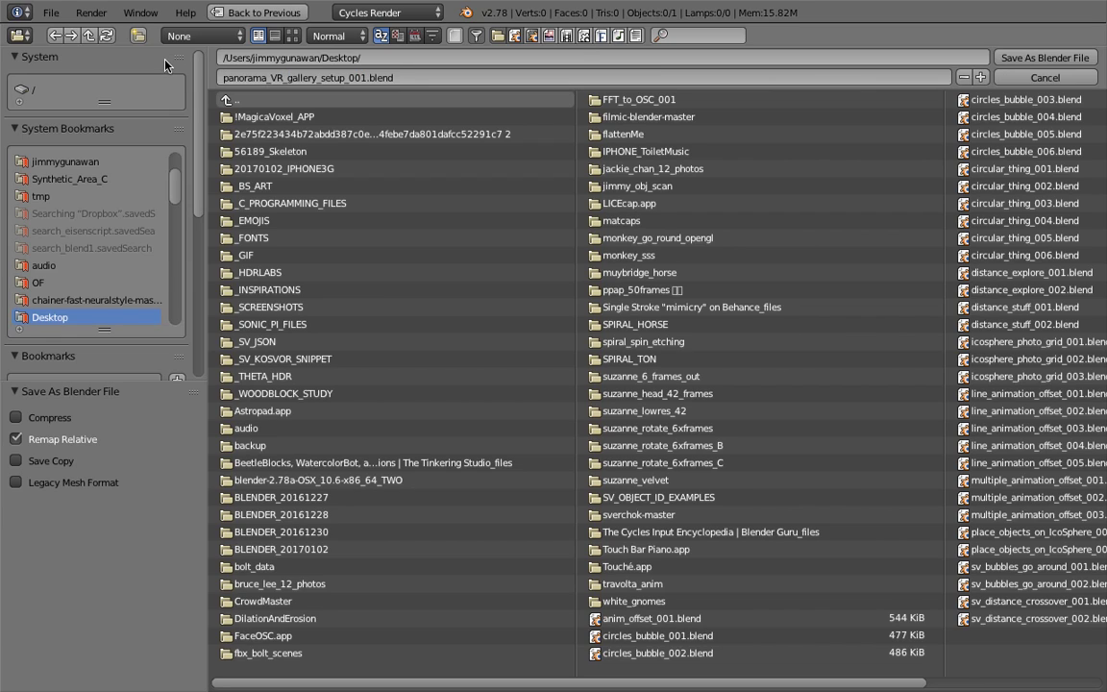
{"action": "left_click", "coordinate": [1003, 59]}
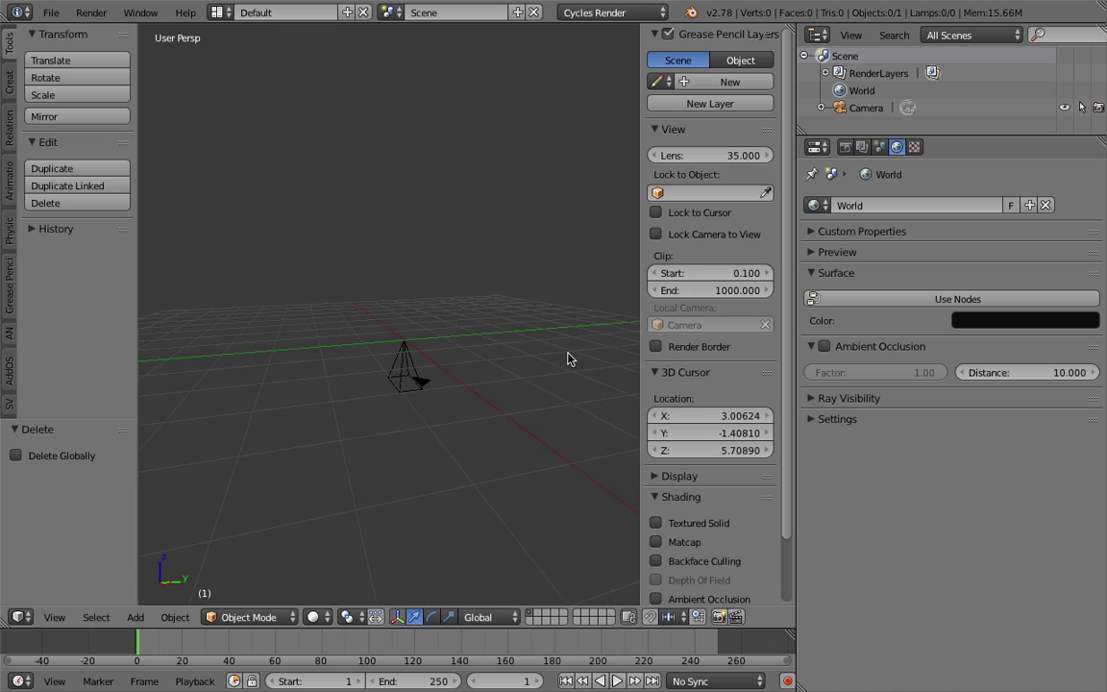
Hide the 3D view's properties sidebar and select the camera at the origin
{"action": "key", "text": "n"}
{"action": "middle_click_drag", "start_coordinate": [675, 262], "coordinate": [467, 350]}
{"action": "right_click", "coordinate": [446, 377]}
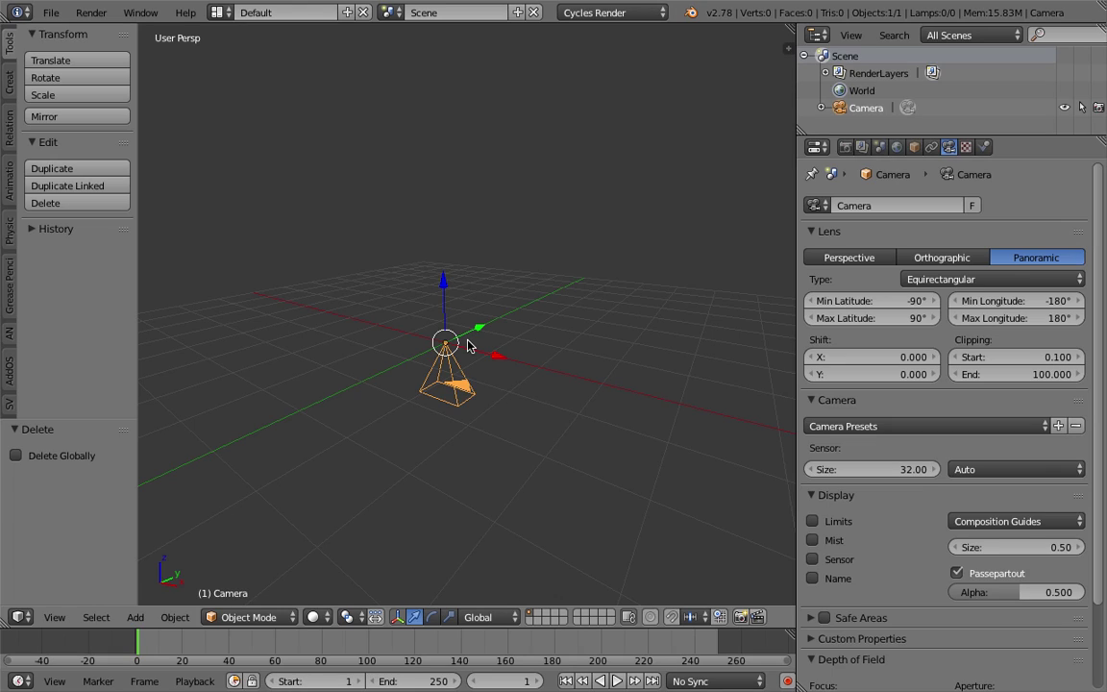
Add an ico sphere mesh to the scene
{"action": "middle_click_drag", "start_coordinate": [541, 366], "coordinate": [489, 275]}
{"action": "key", "text": "shift+a"}
{"action": "mouse_move", "coordinate": [497, 276]}
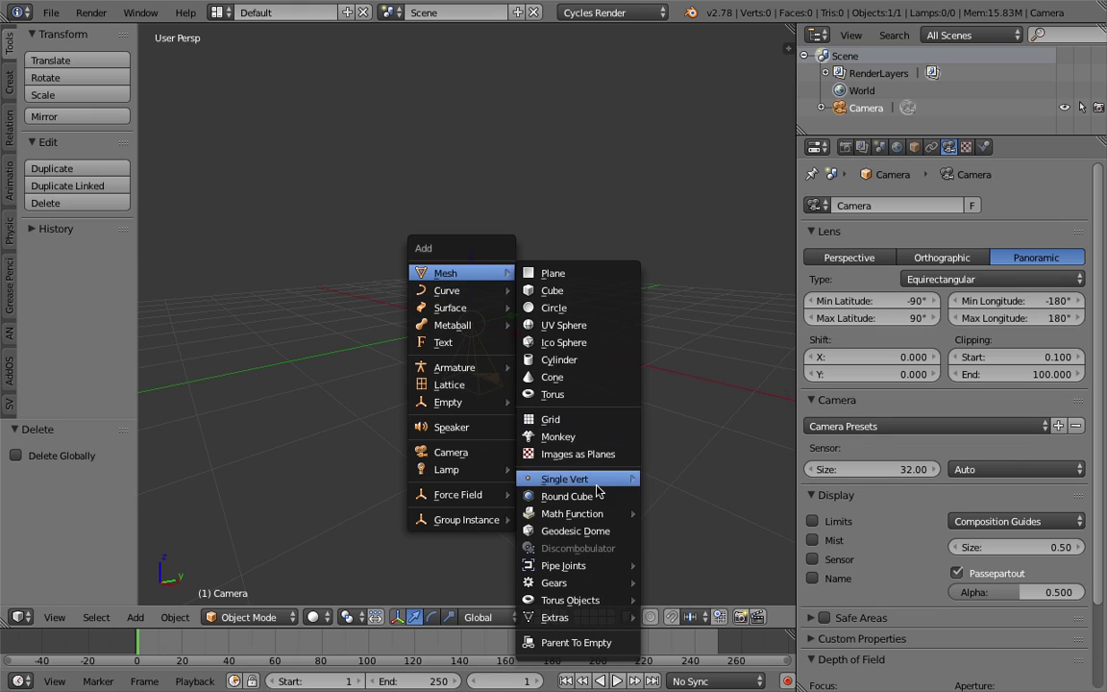
{"action": "left_click", "coordinate": [589, 342]}
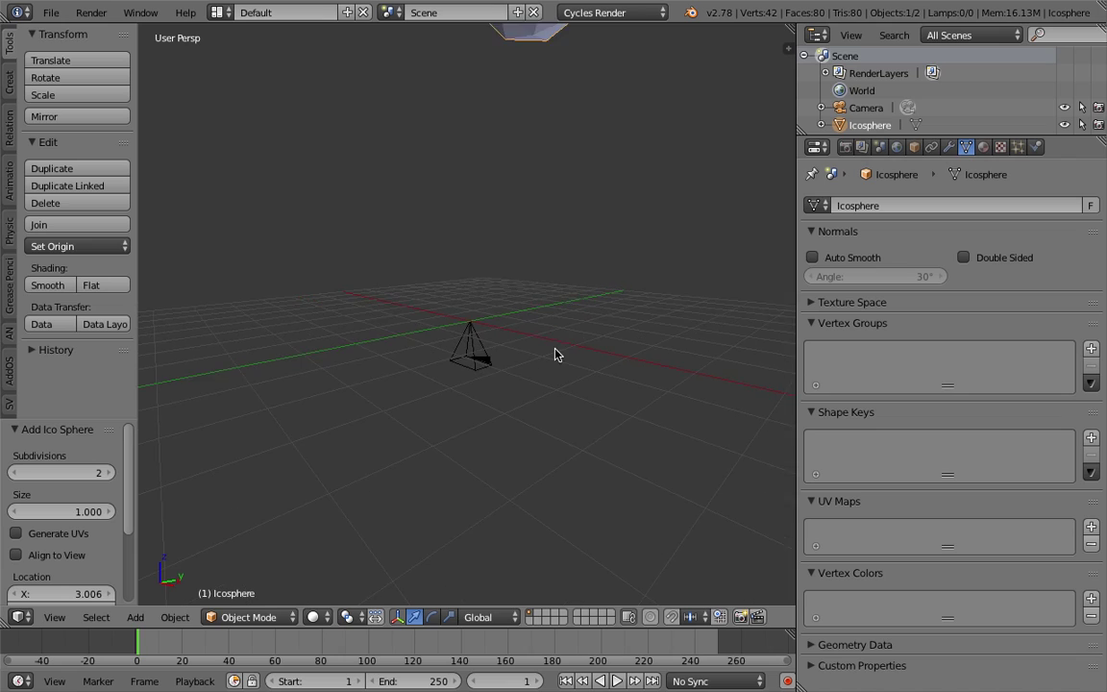
Set the new ico sphere's subdivisions to 1
{"action": "middle_click_drag", "start_coordinate": [512, 370], "coordinate": [490, 272], "text": "shift"}
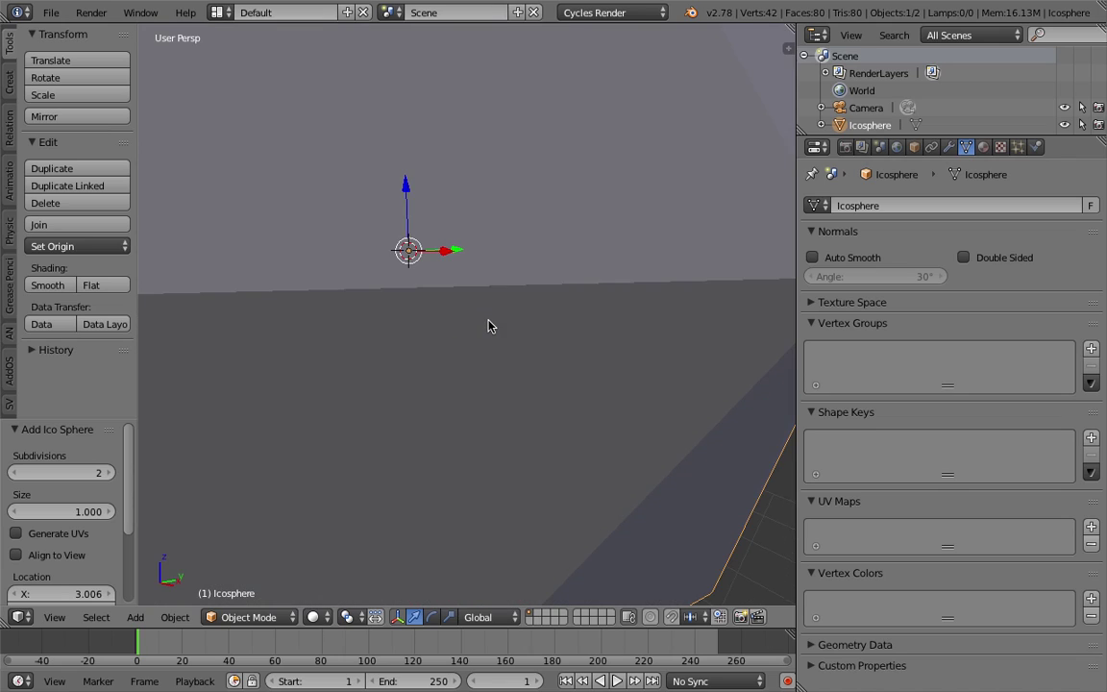
{"action": "key", "text": "KP_Decimal"}
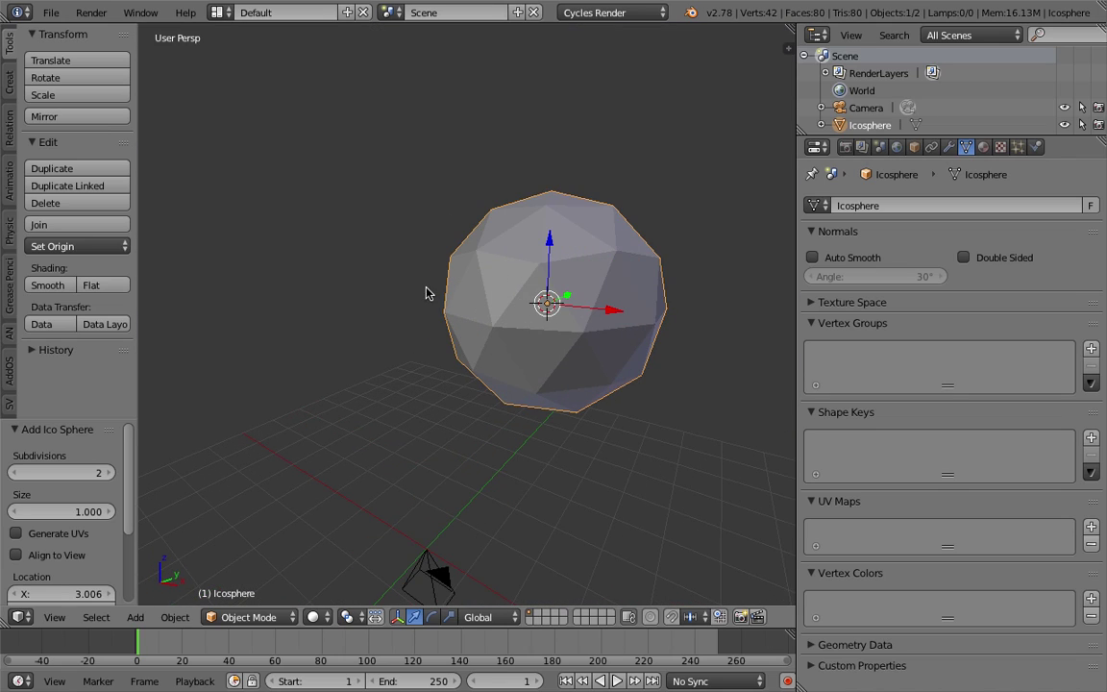
{"action": "middle_click_drag", "start_coordinate": [618, 371], "coordinate": [595, 371]}
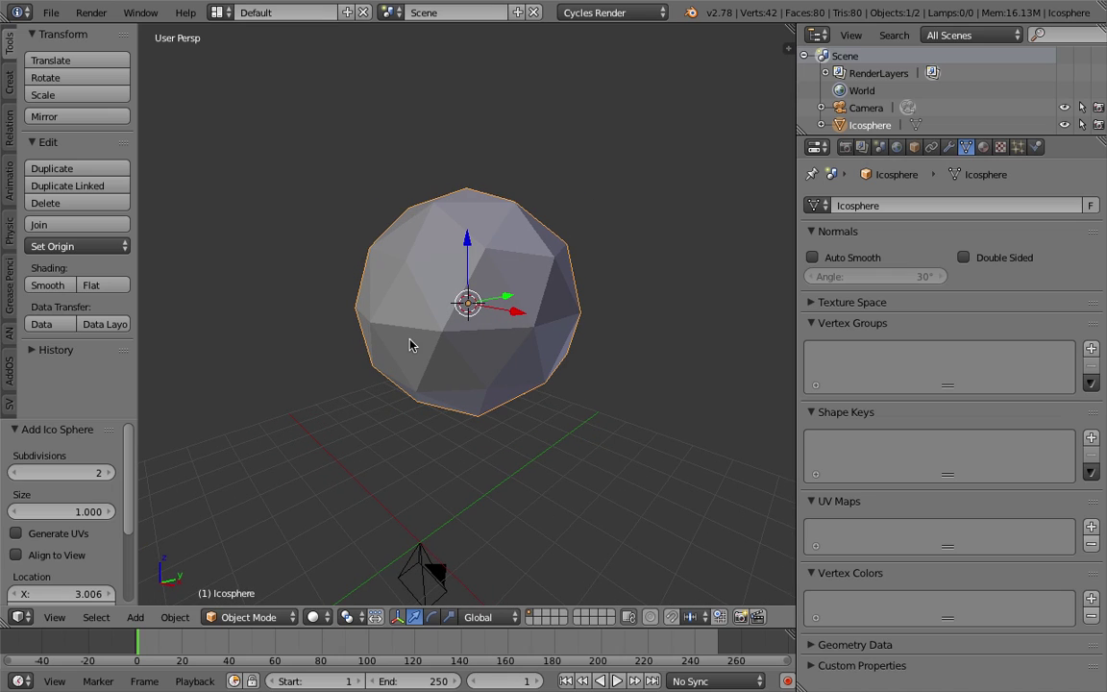
{"action": "middle_click_drag", "start_coordinate": [382, 318], "coordinate": [589, 330]}
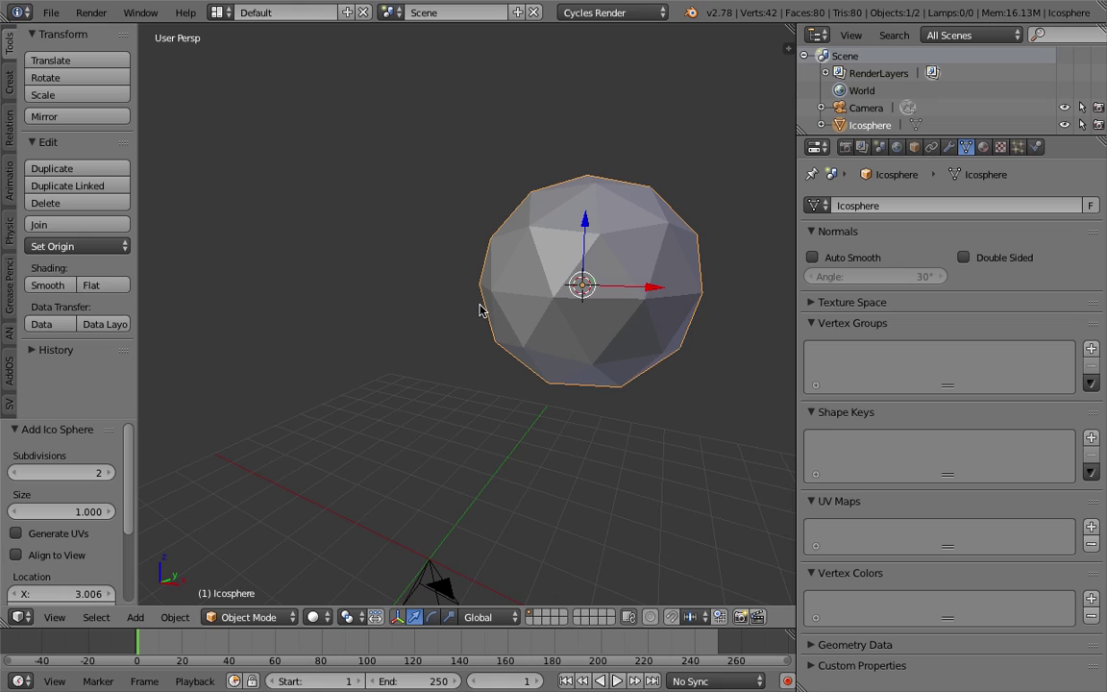
{"action": "middle_click_drag", "start_coordinate": [660, 310], "coordinate": [579, 315]}
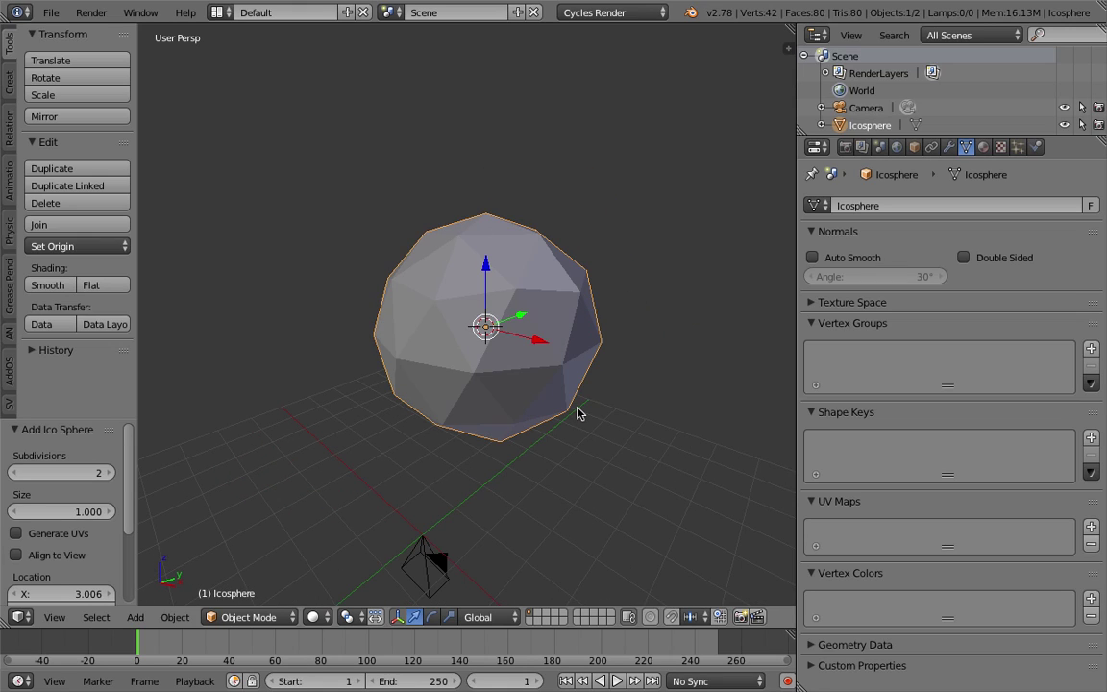
{"action": "scroll", "coordinate": [398, 304], "scroll_direction": "down", "scroll_amount": 2}
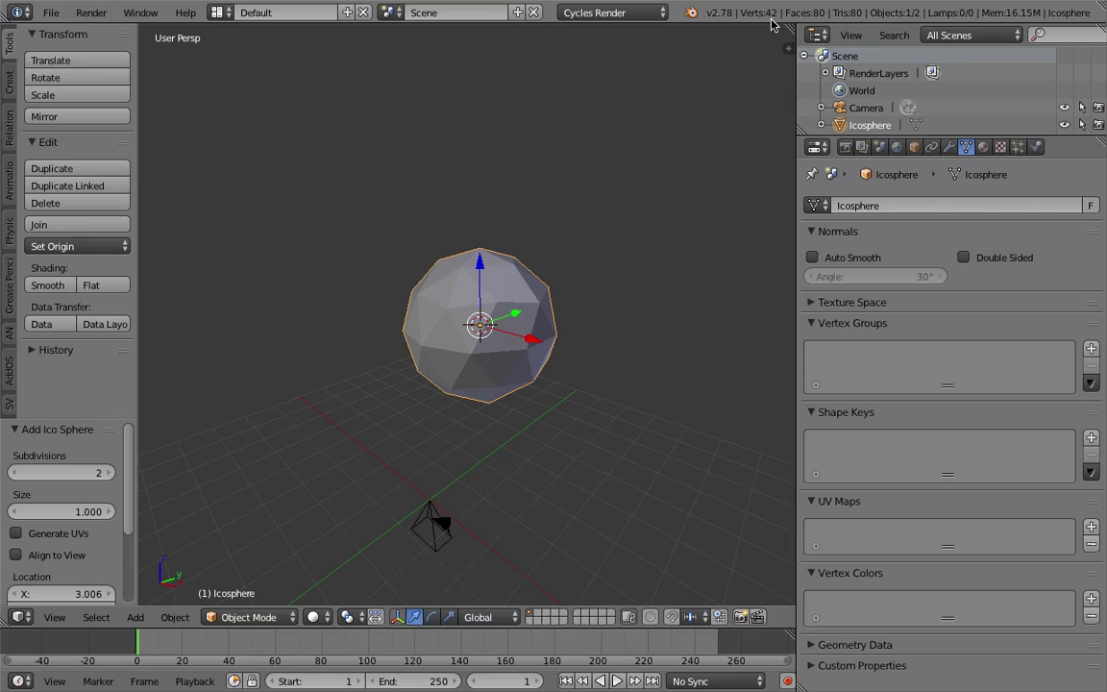
{"action": "left_click", "coordinate": [17, 472]}
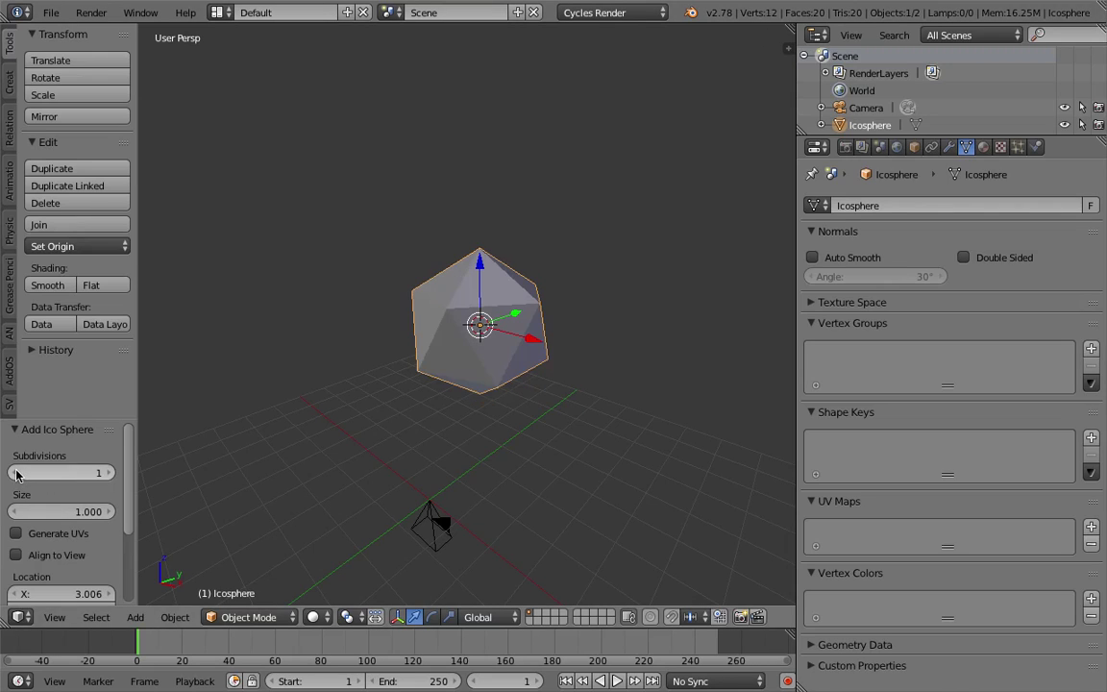
Clear the icosphere's location to place it at the world origin around the camera
{"action": "middle_click_drag", "start_coordinate": [464, 370], "coordinate": [546, 318]}
{"action": "scroll", "coordinate": [484, 357], "scroll_direction": "up", "scroll_amount": 2}
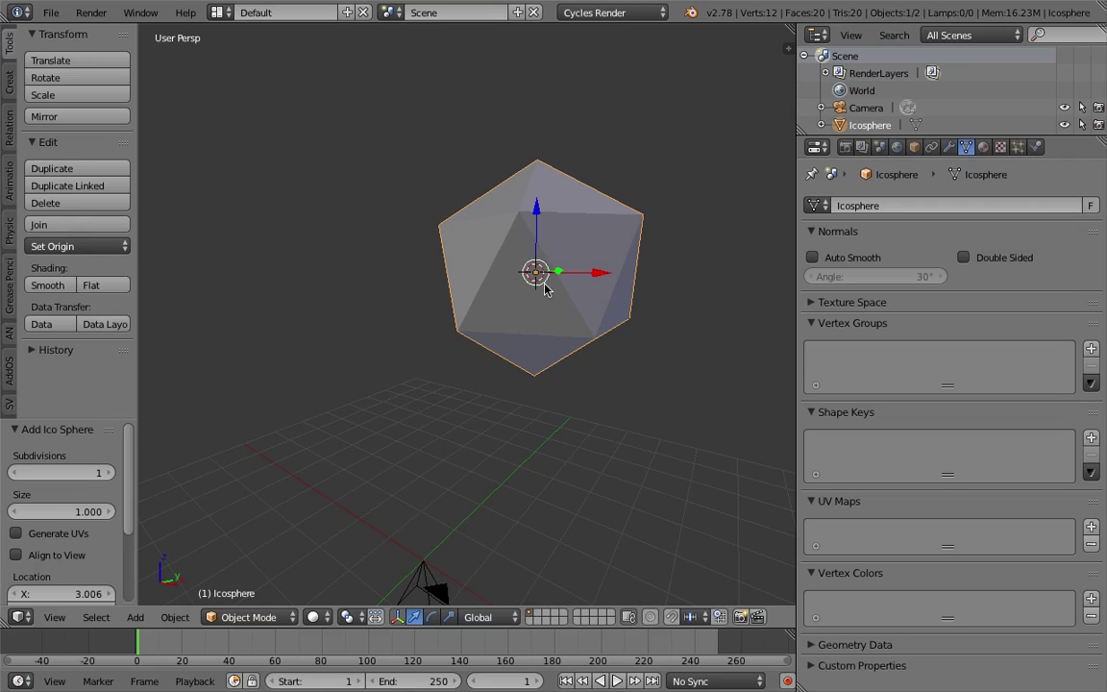
{"action": "scroll", "coordinate": [558, 307], "scroll_direction": "down", "scroll_amount": 2}
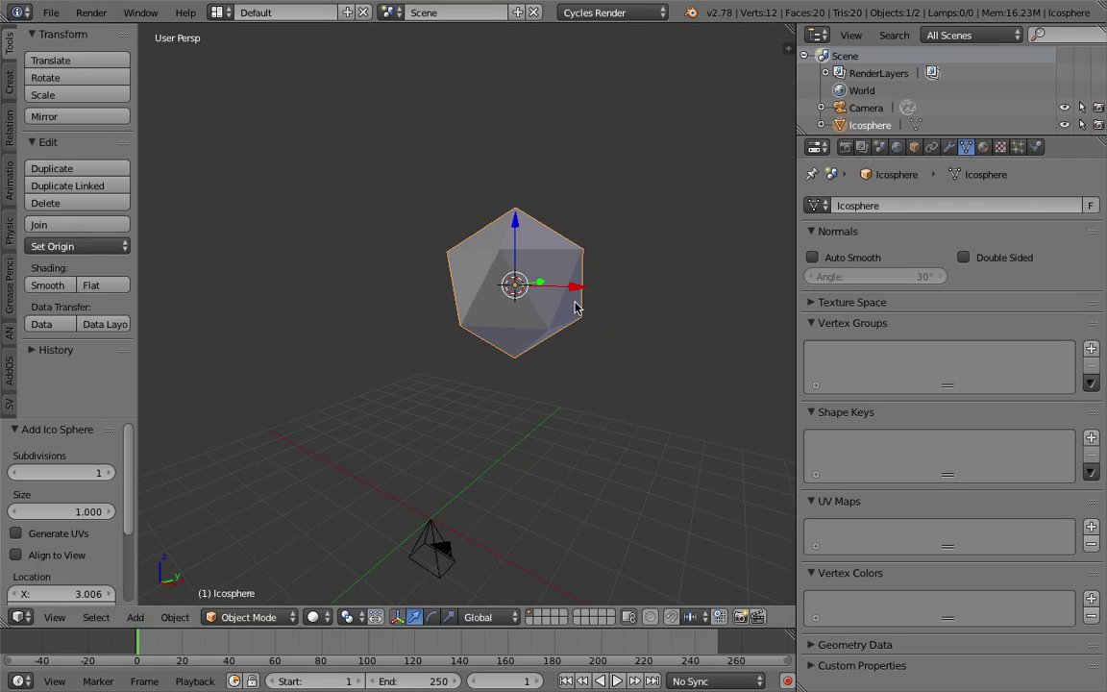
{"action": "middle_click_drag", "start_coordinate": [558, 306], "coordinate": [554, 321]}
{"action": "scroll", "coordinate": [541, 329], "scroll_direction": "up", "scroll_amount": 2}
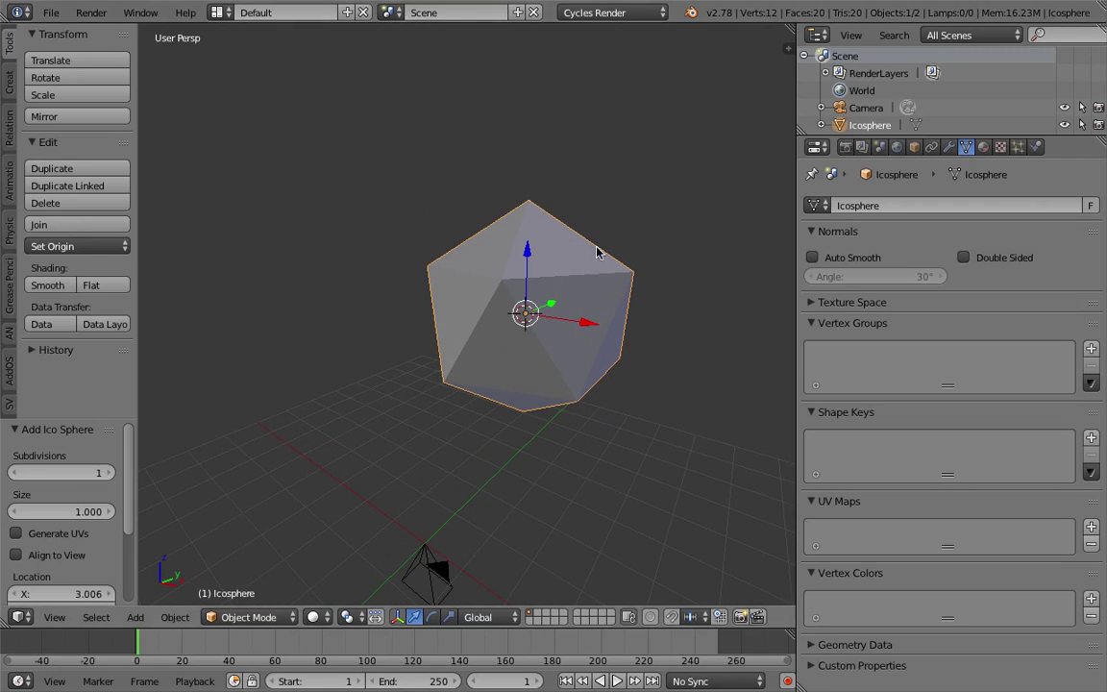
{"action": "middle_click_drag", "start_coordinate": [566, 269], "coordinate": [546, 254]}
{"action": "scroll", "coordinate": [533, 348], "scroll_direction": "down", "scroll_amount": 3}
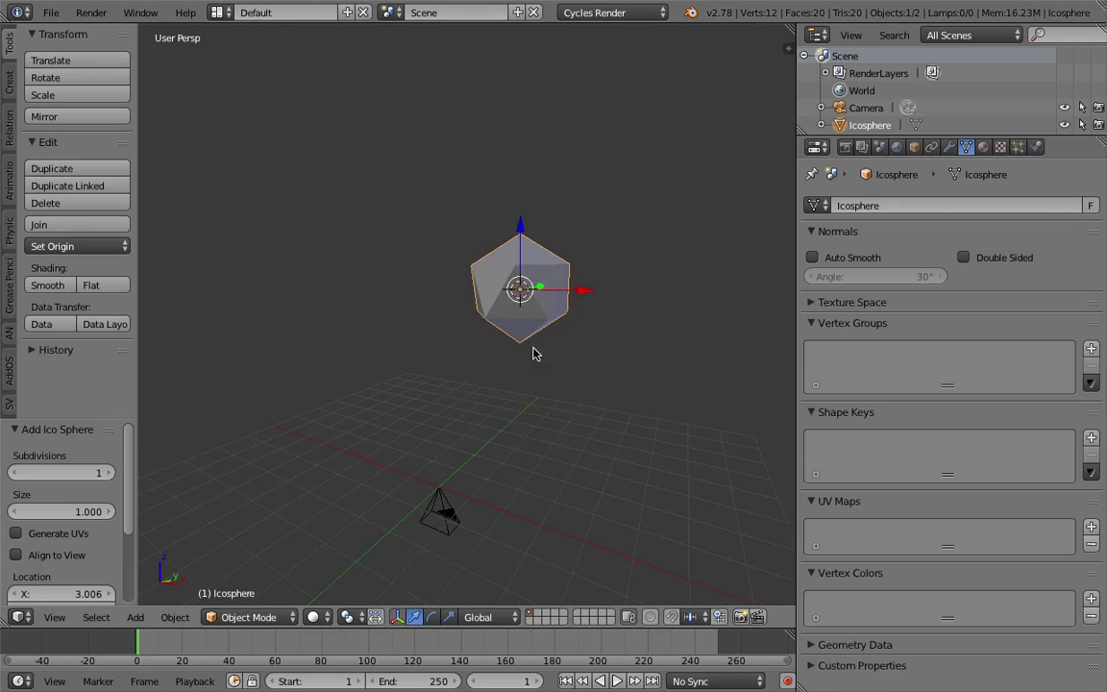
{"action": "middle_click_drag", "start_coordinate": [533, 348], "coordinate": [527, 306], "text": "shift"}
{"action": "key", "text": "alt+g"}
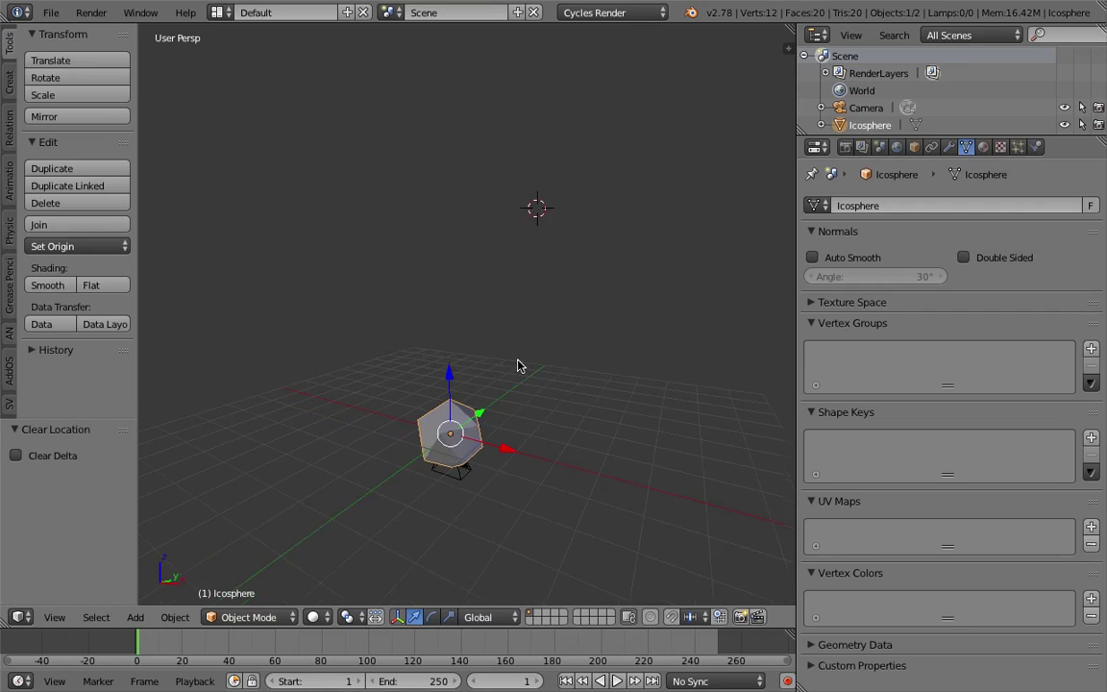
Scale the icosphere up uniformly to about 1.722 so that it encloses the camera
{"action": "middle_click_drag", "start_coordinate": [519, 365], "coordinate": [519, 388]}
{"action": "scroll", "coordinate": [527, 341], "scroll_direction": "up", "scroll_amount": 2}
{"action": "middle_click_drag", "start_coordinate": [527, 341], "coordinate": [771, 247]}
{"action": "key", "text": "s"}
{"action": "left_click", "coordinate": [546, 391]}
Set the icosphere's maximum draw type to Wire and enable its Wire and Draw All Edges display options
{"action": "left_click", "coordinate": [914, 146]}
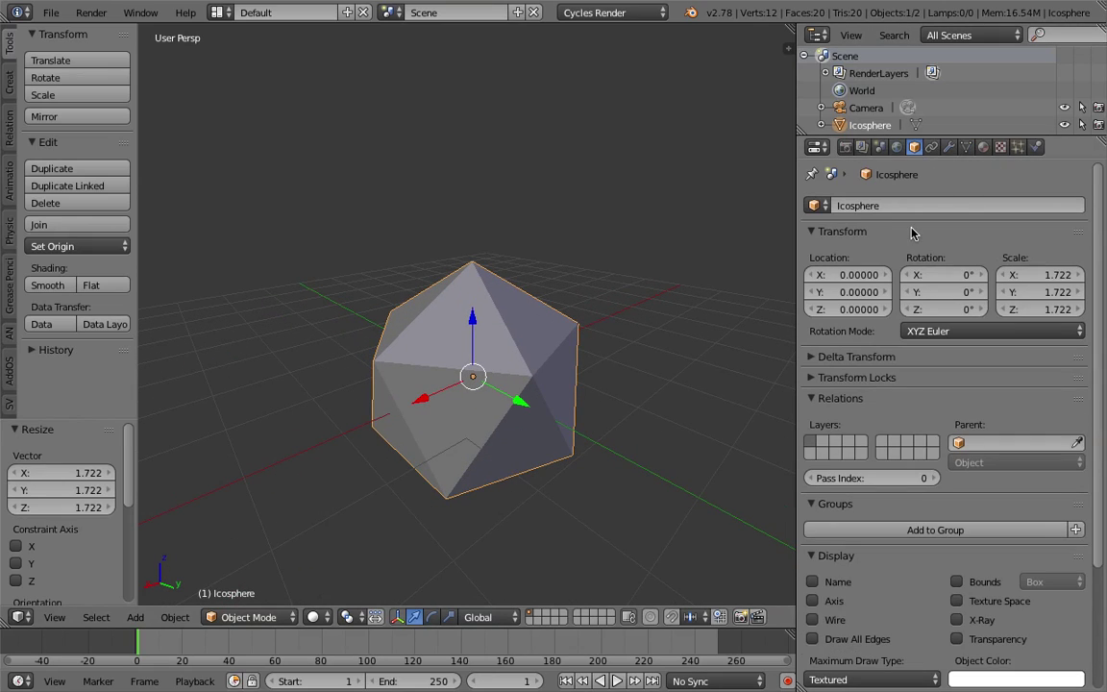
{"action": "scroll", "coordinate": [858, 547], "scroll_direction": "down", "scroll_amount": 2}
{"action": "left_click", "coordinate": [834, 553]}
{"action": "left_click", "coordinate": [855, 610]}
{"action": "left_click", "coordinate": [818, 569]}
{"action": "mouse_move", "coordinate": [365, 289]}
{"action": "middle_mouse_down"}
{"action": "mouse_move", "coordinate": [316, 272]}
{"action": "mouse_move", "coordinate": [405, 281]}
{"action": "mouse_move", "coordinate": [436, 370]}
{"action": "mouse_move", "coordinate": [530, 402]}
{"action": "mouse_move", "coordinate": [532, 376]}
{"action": "mouse_move", "coordinate": [509, 344]}
{"action": "middle_mouse_up"}
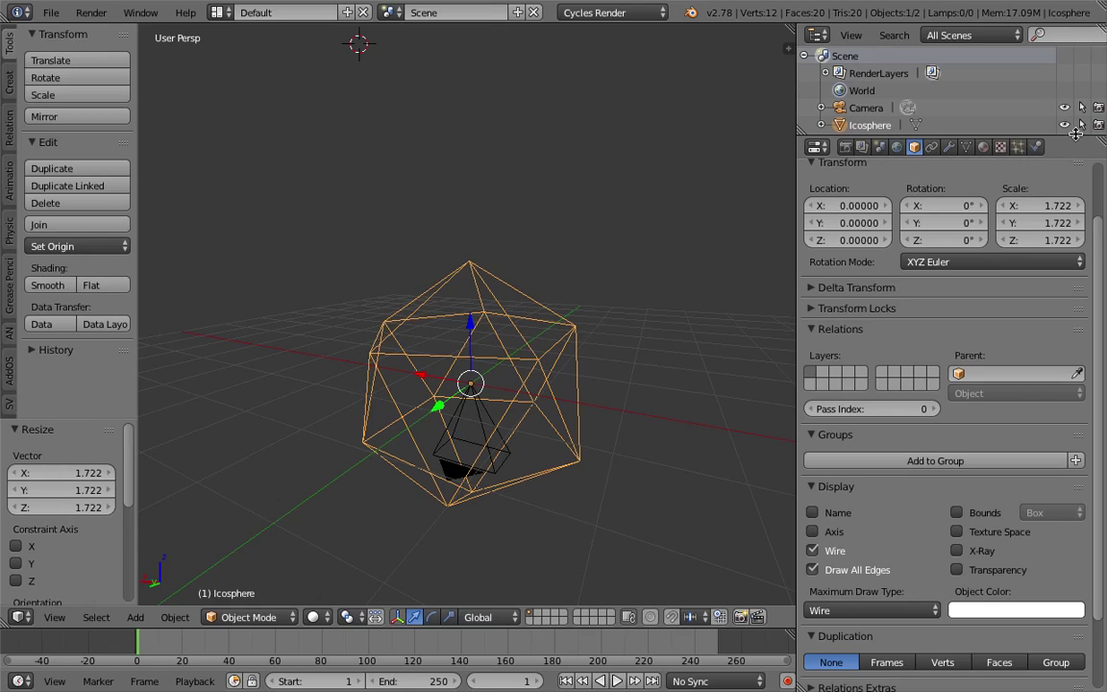
Enlarge the outliner area and exclude the icosphere from rendering
{"action": "left_click_drag", "start_coordinate": [1076, 137], "coordinate": [1076, 242]}
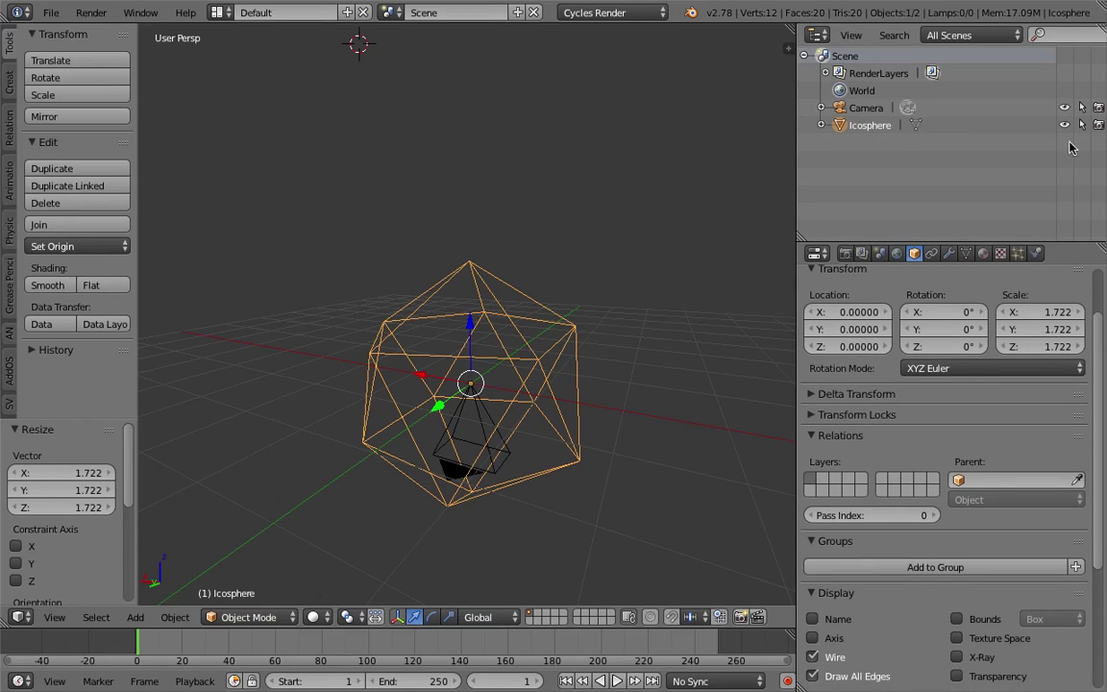
{"action": "left_click", "coordinate": [1099, 126]}
{"action": "middle_click_drag", "start_coordinate": [288, 289], "coordinate": [453, 388]}
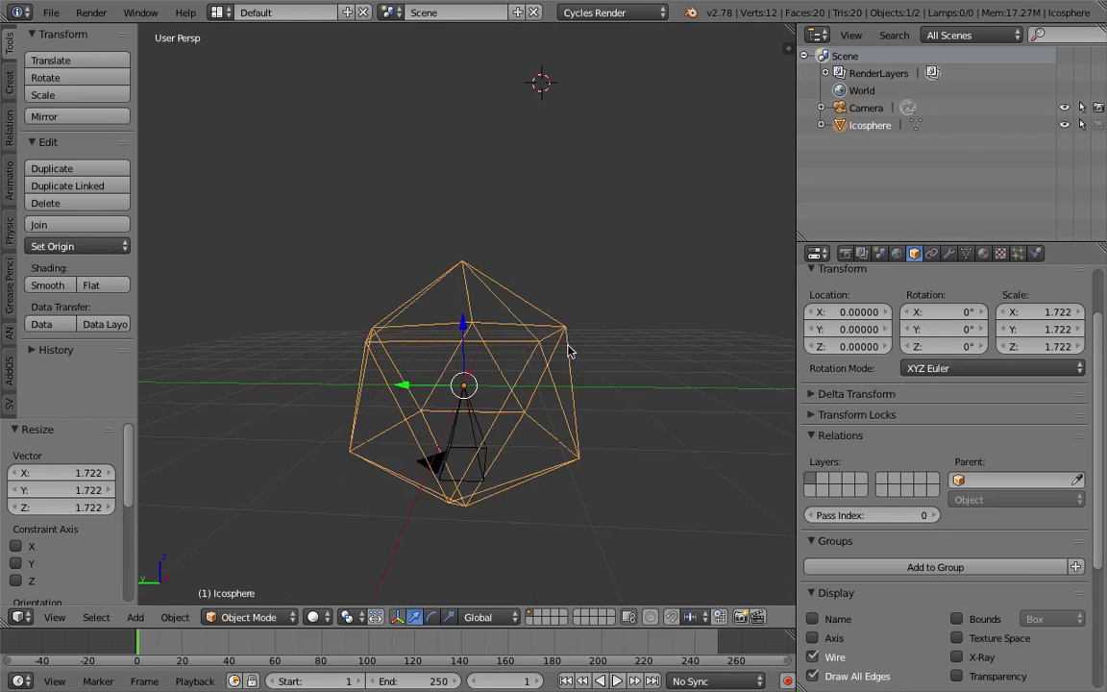
{"action": "middle_click_drag", "start_coordinate": [568, 351], "coordinate": [584, 339]}
Start importing images as planes and open the bruce_lee_12_photos folder on the Desktop
{"action": "scroll", "coordinate": [519, 303], "scroll_direction": "down", "scroll_amount": 3}
{"action": "middle_click_drag", "start_coordinate": [470, 293], "coordinate": [338, 231], "text": "shift"}
{"action": "left_click", "coordinate": [50, 13]}
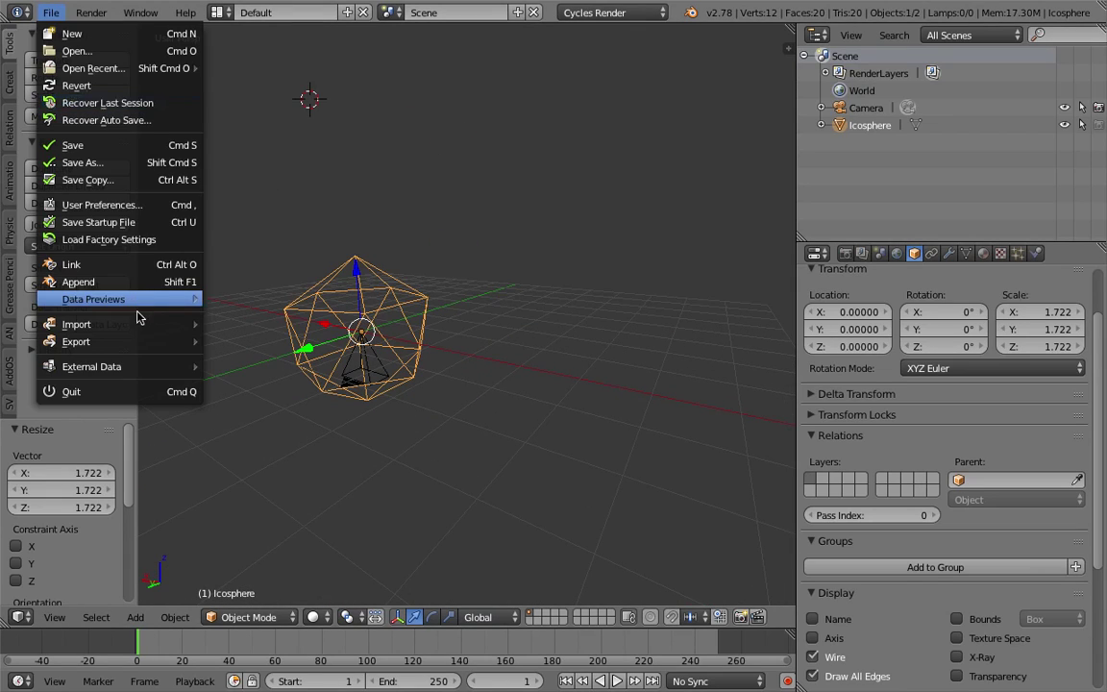
{"action": "mouse_move", "coordinate": [138, 324]}
{"action": "left_click", "coordinate": [286, 482]}
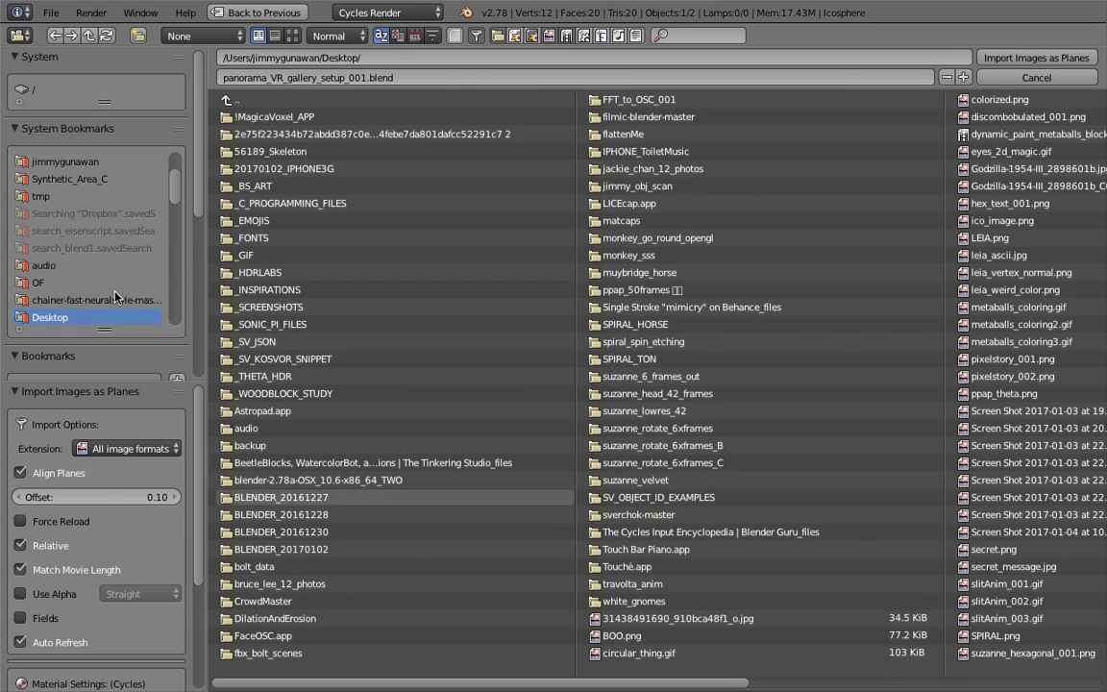
{"action": "scroll", "coordinate": [114, 298], "scroll_direction": "down", "scroll_amount": 3}
{"action": "scroll", "coordinate": [300, 445], "scroll_direction": "right", "scroll_amount": 1}
{"action": "scroll", "coordinate": [301, 452], "scroll_direction": "left", "scroll_amount": 1}
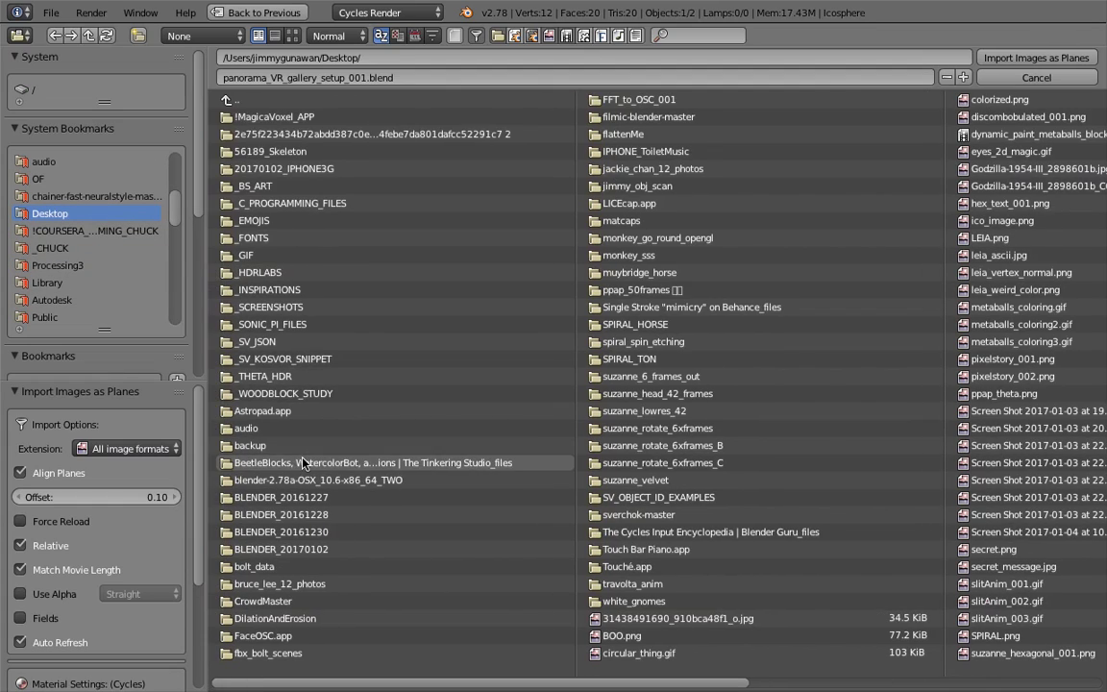
{"action": "left_click", "coordinate": [301, 588]}
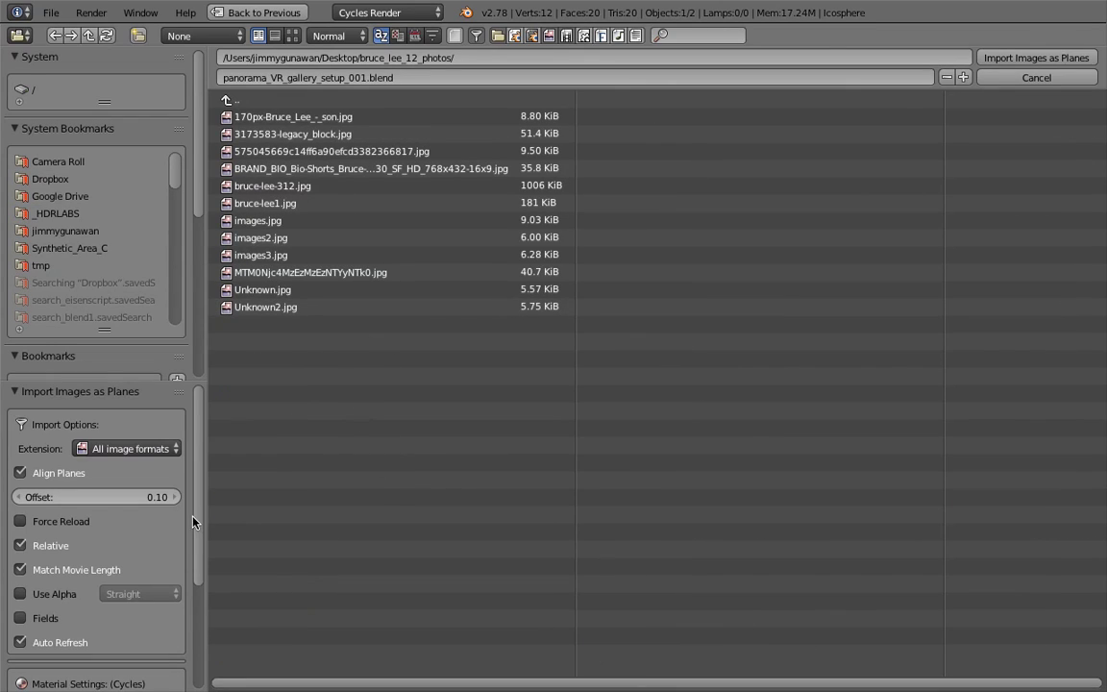
Widen the import options area and set the Cycles material for the image planes to Emission
{"action": "left_click_drag", "start_coordinate": [204, 514], "coordinate": [253, 514]}
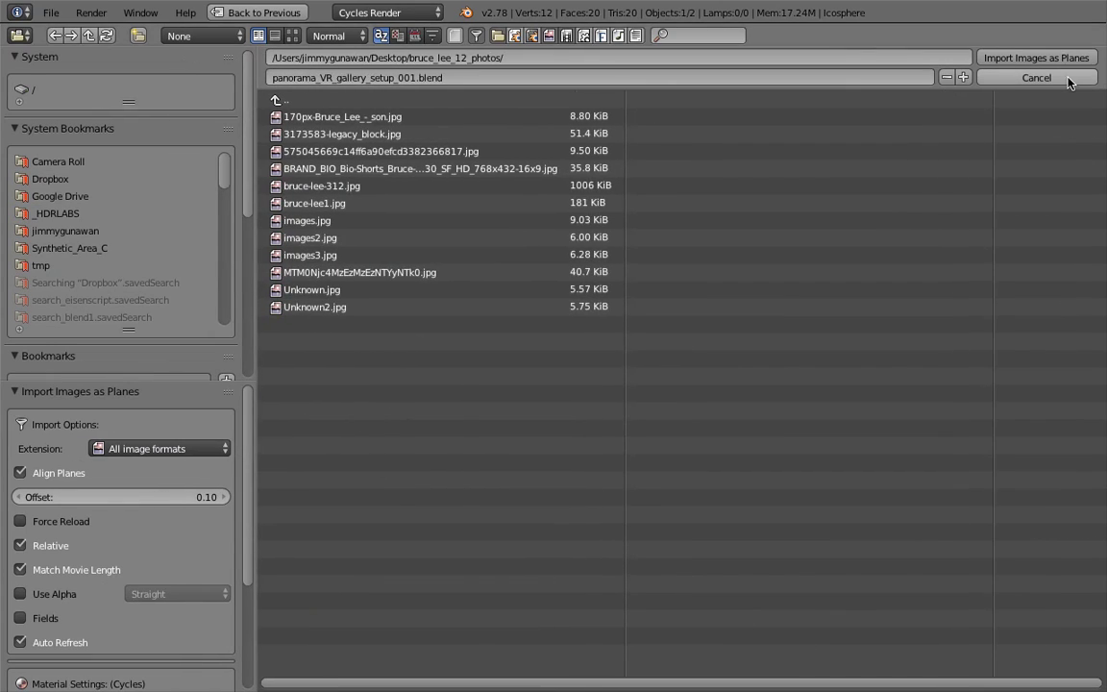
{"action": "scroll", "coordinate": [190, 541], "scroll_direction": "down", "scroll_amount": 2}
{"action": "scroll", "coordinate": [189, 541], "scroll_direction": "down", "scroll_amount": 2}
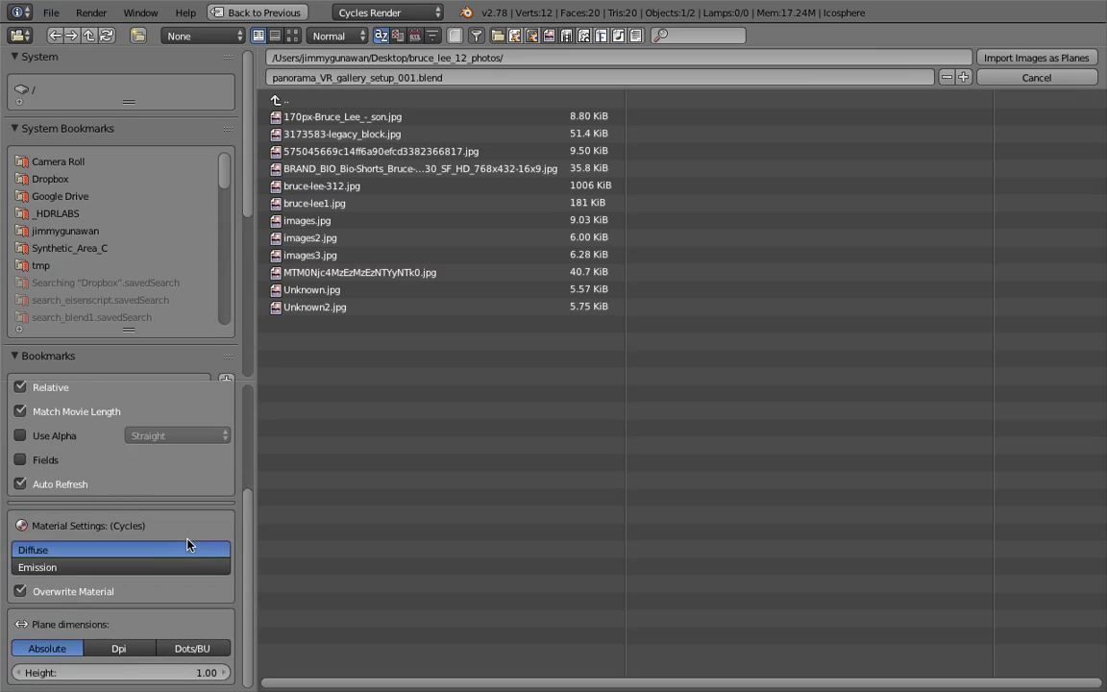
{"action": "left_click", "coordinate": [122, 567]}
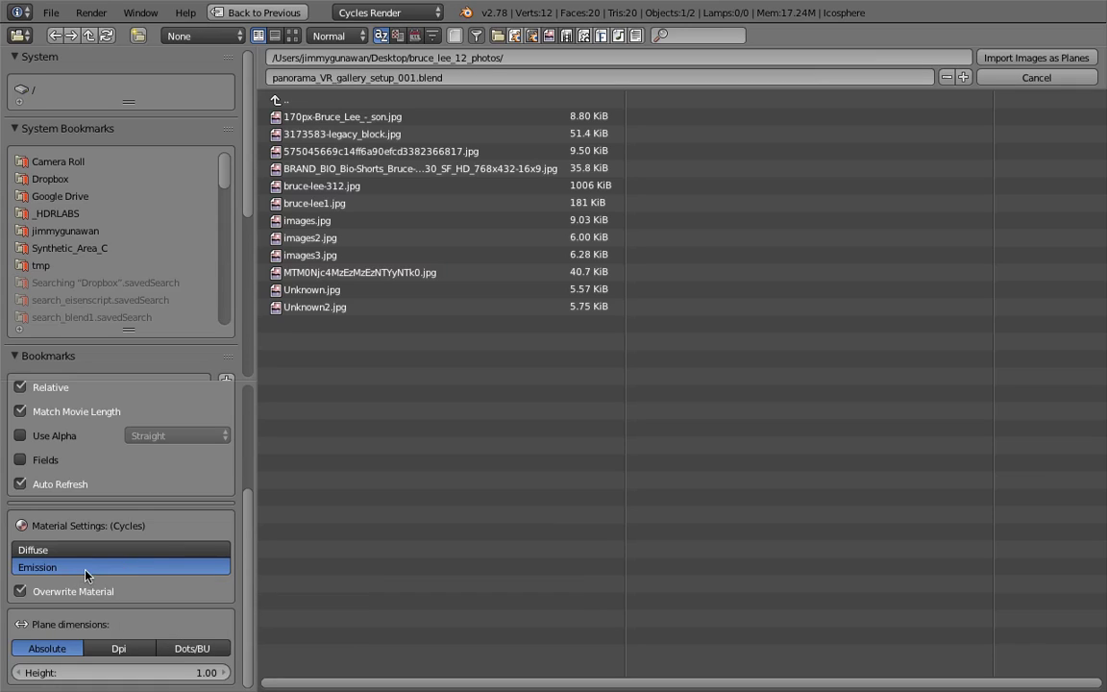
{"action": "scroll", "coordinate": [85, 574], "scroll_direction": "up", "scroll_amount": 5}
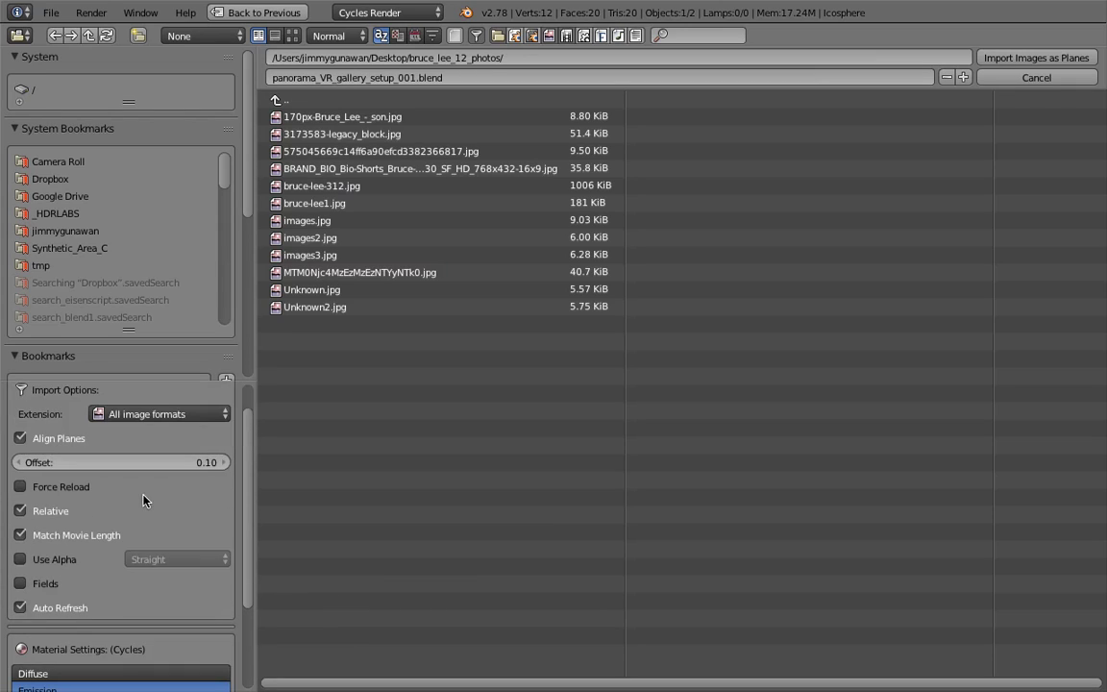
Select all 12 images in the folder and import them as planes
{"action": "key", "text": "a"}
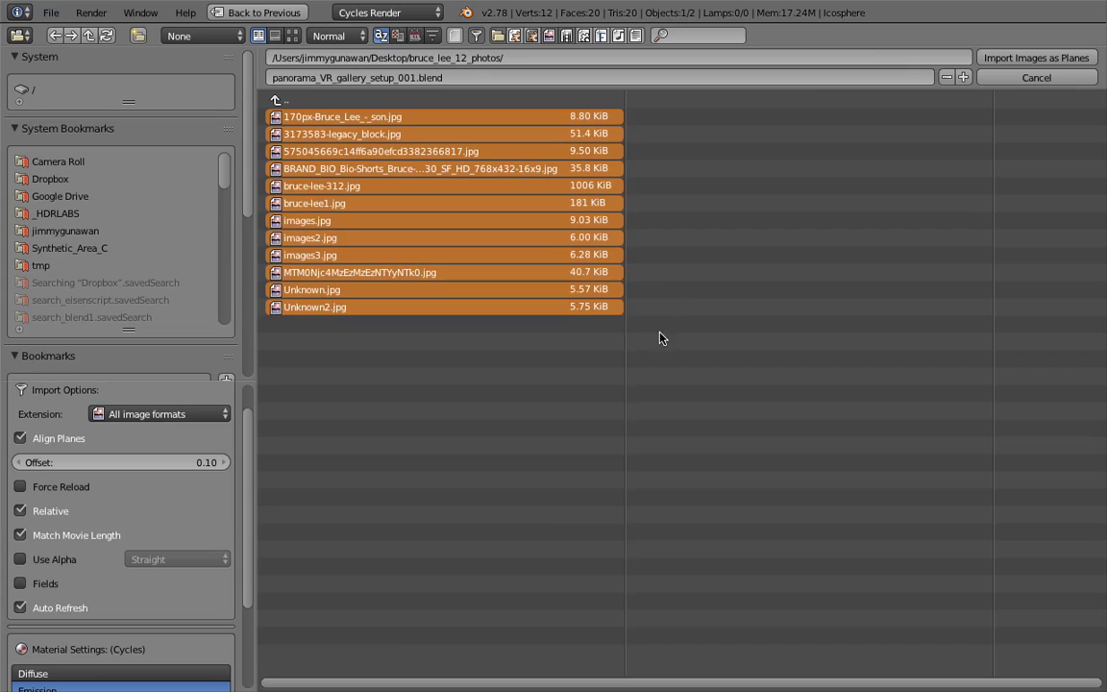
{"action": "key", "text": "a"}
{"action": "key", "text": "a"}
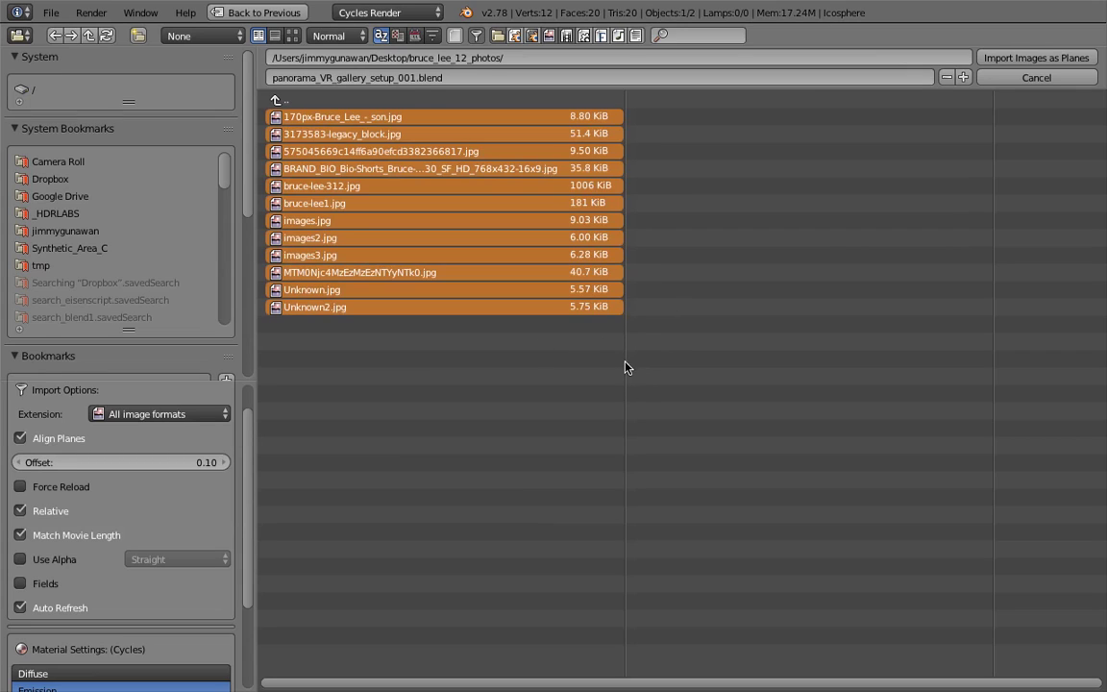
{"action": "left_click", "coordinate": [1000, 60]}
Switch the viewport shading to Texture and examine the pictures on the imported planes
{"action": "scroll", "coordinate": [470, 375], "scroll_direction": "down", "scroll_amount": 4}
{"action": "mouse_move", "coordinate": [470, 376]}
{"action": "middle_mouse_down"}
{"action": "mouse_move", "coordinate": [666, 338]}
{"action": "mouse_move", "coordinate": [672, 377]}
{"action": "mouse_move", "coordinate": [538, 500]}
{"action": "middle_mouse_up"}
{"action": "left_click", "coordinate": [312, 617]}
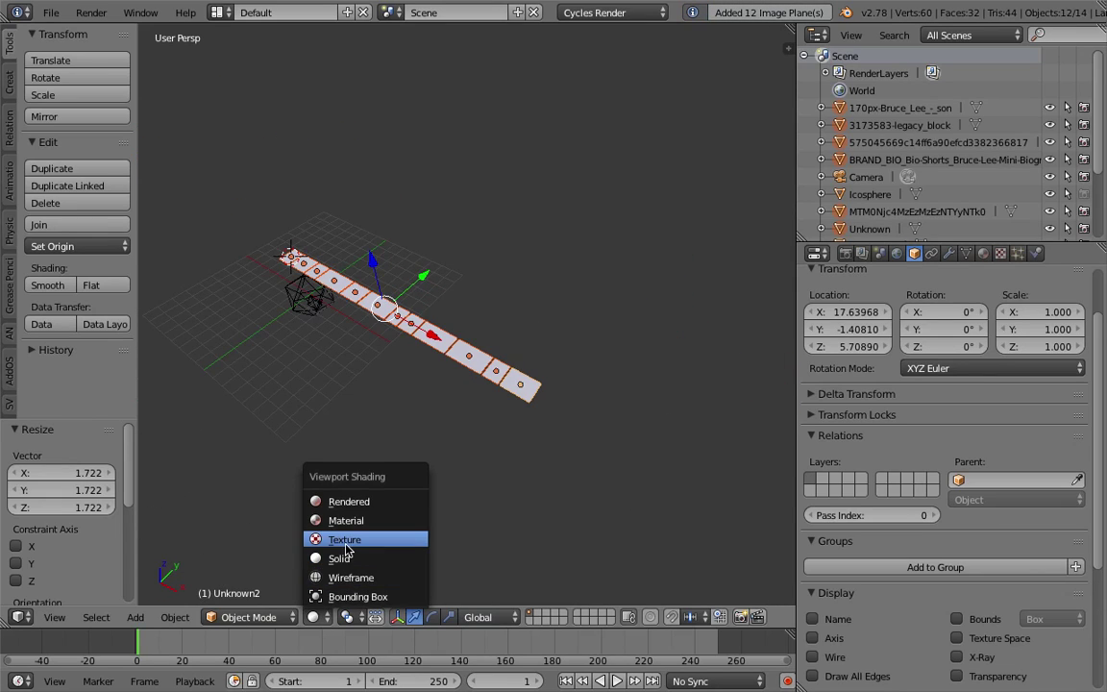
{"action": "scroll", "coordinate": [393, 376], "scroll_direction": "up", "scroll_amount": 5}
{"action": "mouse_move", "coordinate": [394, 376]}
{"action": "middle_mouse_down"}
{"action": "mouse_move", "coordinate": [446, 450]}
{"action": "mouse_move", "coordinate": [478, 318]}
{"action": "middle_mouse_up"}
{"action": "scroll", "coordinate": [490, 345], "scroll_direction": "up", "scroll_amount": 6}
{"action": "scroll", "coordinate": [507, 382], "scroll_direction": "down", "scroll_amount": 8}
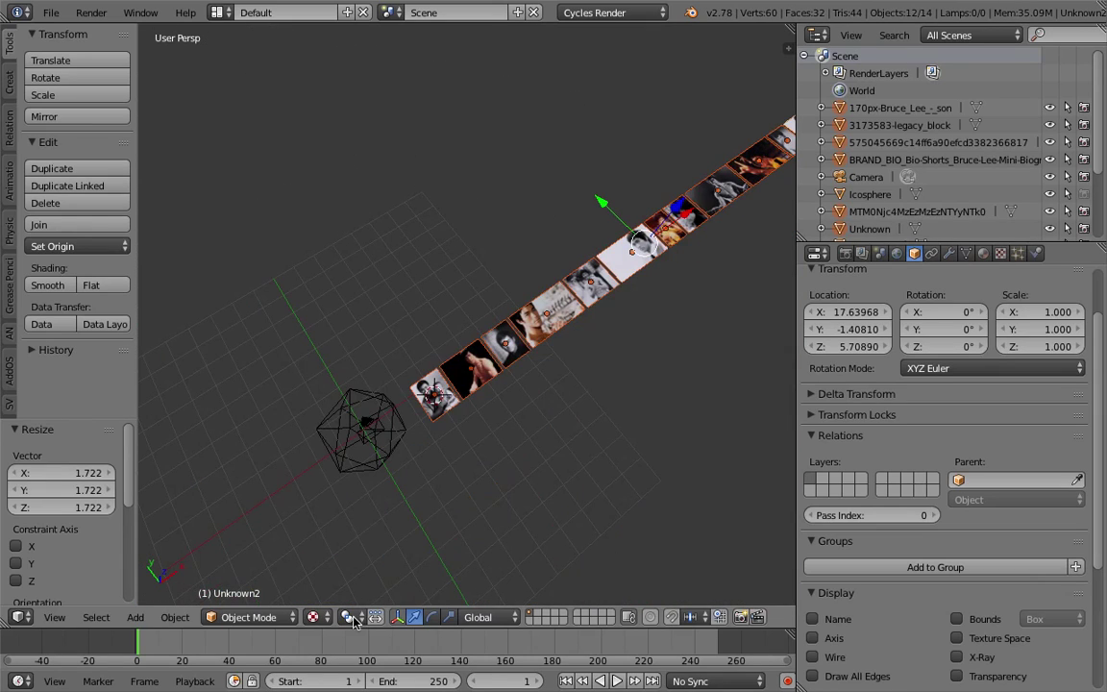
Preview the image planes in Rendered viewport shading and return the viewport to Solid shading
{"action": "left_click", "coordinate": [351, 619]}
{"action": "left_click", "coordinate": [347, 505]}
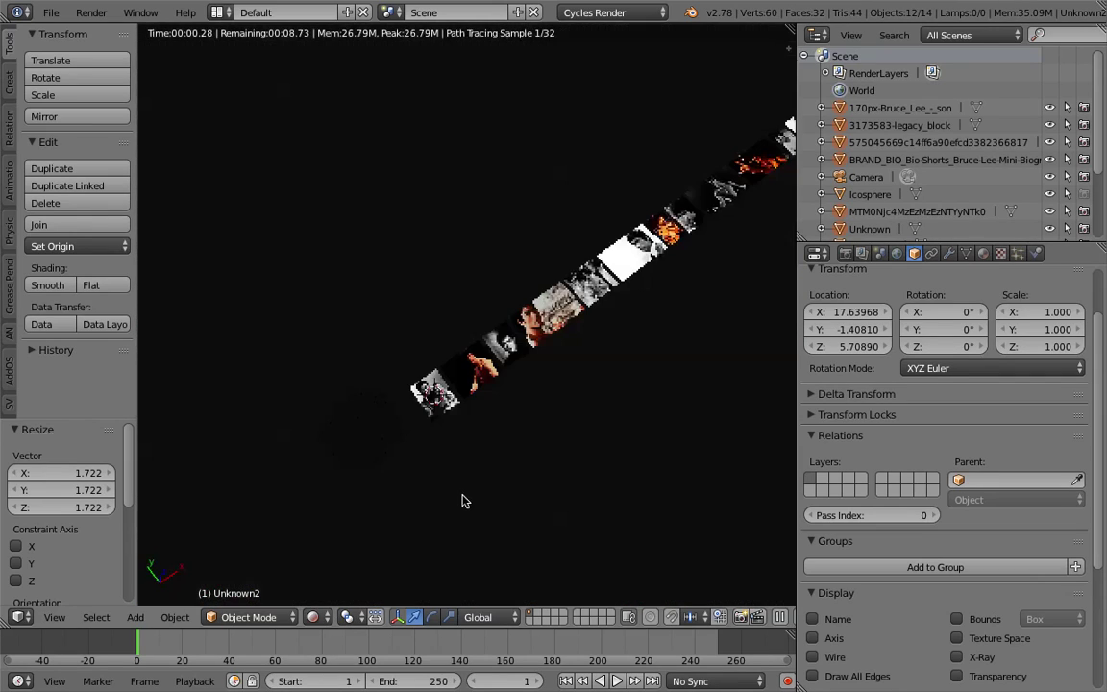
{"action": "left_click", "coordinate": [317, 617]}
{"action": "left_click", "coordinate": [425, 511]}
{"action": "mouse_move", "coordinate": [425, 511]}
{"action": "middle_mouse_down"}
{"action": "mouse_move", "coordinate": [506, 297]}
{"action": "mouse_move", "coordinate": [382, 318]}
{"action": "mouse_move", "coordinate": [430, 323]}
{"action": "middle_mouse_up"}
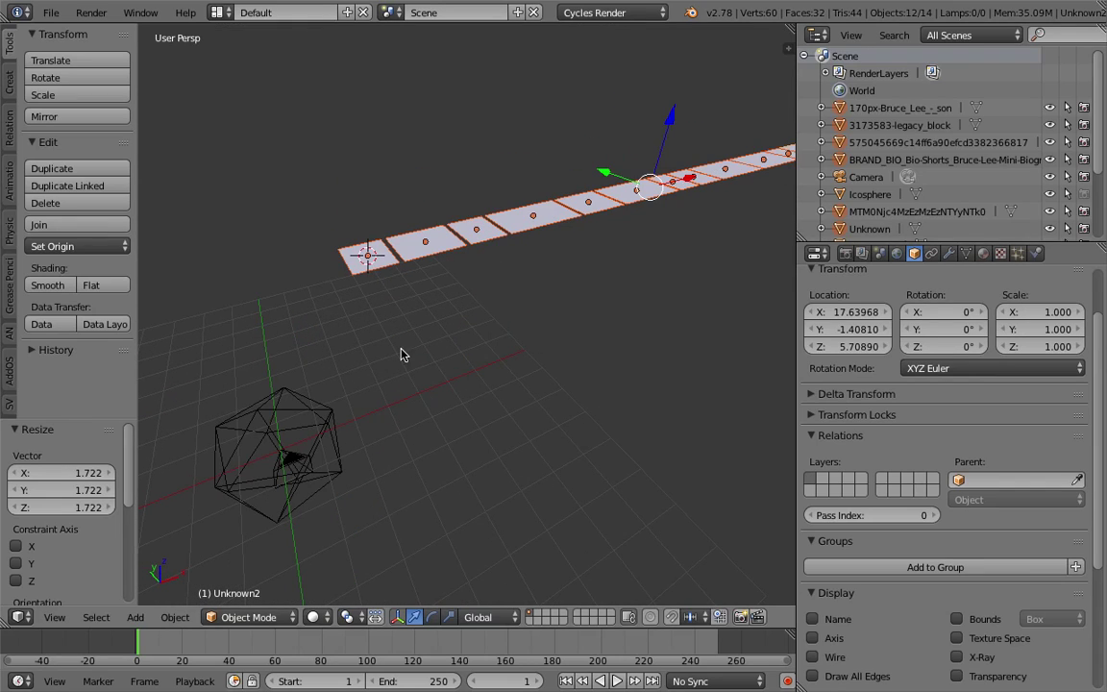
Move the row of image planes freely beside the icosphere, bringing the Unknown2 plane to about X 9.79, Y 5.69, Z -3.27
{"action": "middle_click_drag", "start_coordinate": [468, 167], "coordinate": [598, 240]}
{"action": "key", "text": "g"}
{"action": "left_click", "coordinate": [461, 490]}
{"action": "middle_click_drag", "start_coordinate": [533, 375], "coordinate": [423, 408]}
{"action": "key", "text": "g"}
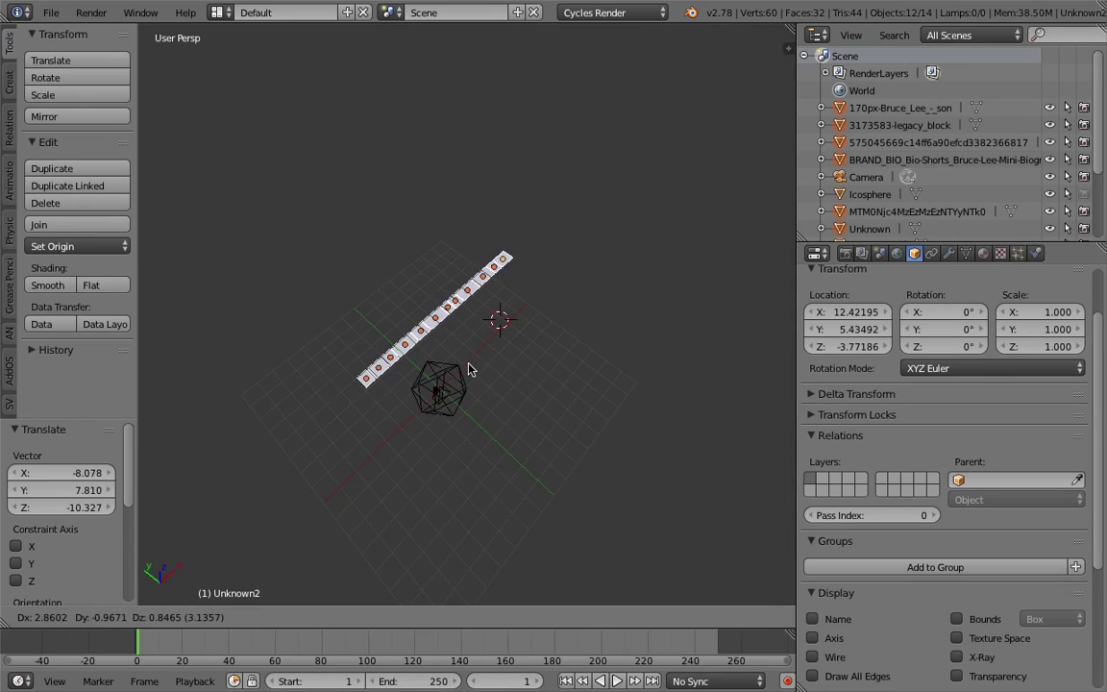
{"action": "left_click", "coordinate": [490, 354]}
{"action": "scroll", "coordinate": [473, 354], "scroll_direction": "up", "scroll_amount": 4}
{"action": "middle_click_drag", "start_coordinate": [472, 359], "coordinate": [383, 365]}
{"action": "key", "text": "g"}
{"action": "left_click", "coordinate": [327, 339]}
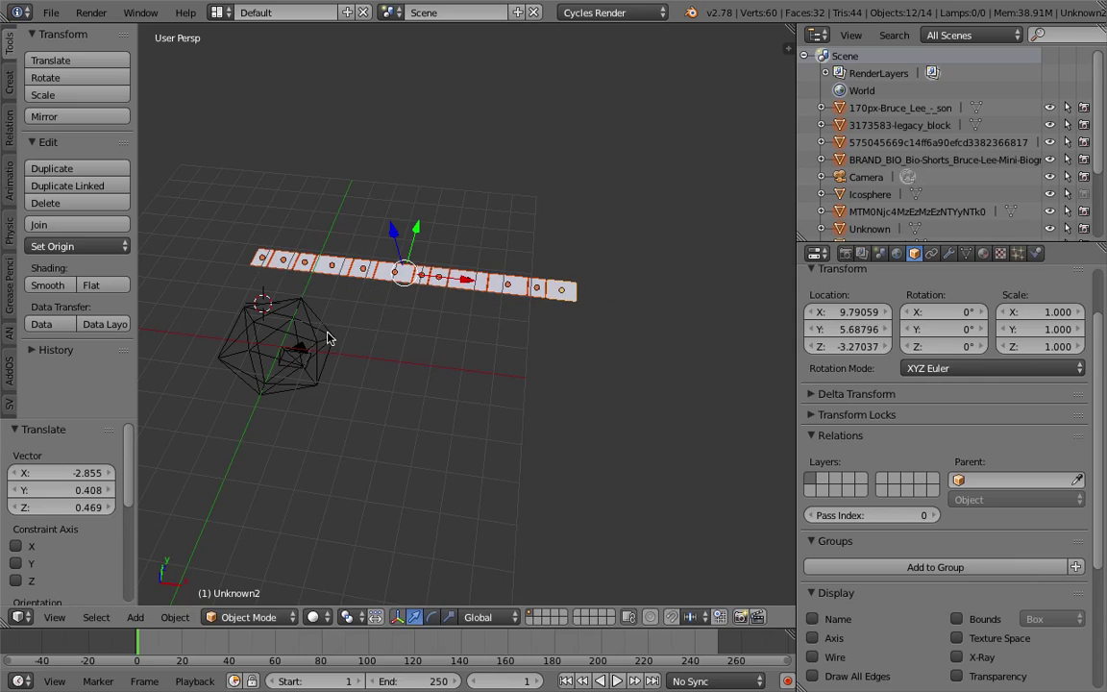
Put the selected image planes into a new group and move them by about X -2.575, Y -0.454, Z -0.221
{"action": "key", "text": "ctrl+g"}
{"action": "middle_click_drag", "start_coordinate": [324, 354], "coordinate": [531, 324]}
{"action": "key", "text": "g"}
{"action": "left_click", "coordinate": [459, 339]}
Select only the fourth image plane in the row, BRAND_BIO_Bio-Shorts
{"action": "middle_click_drag", "start_coordinate": [460, 338], "coordinate": [331, 270]}
{"action": "right_click", "coordinate": [240, 254]}
{"action": "right_click", "coordinate": [293, 266]}
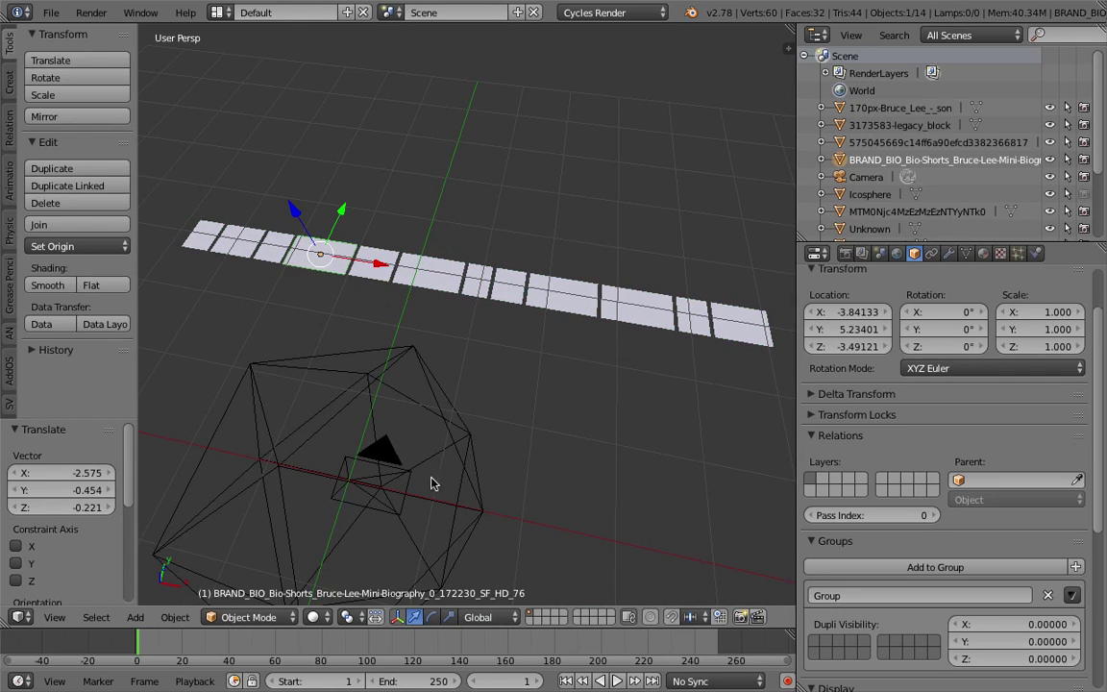
Select the camera and display the scene in Texture viewport shading
{"action": "right_click", "coordinate": [388, 468]}
{"action": "left_click", "coordinate": [312, 617]}
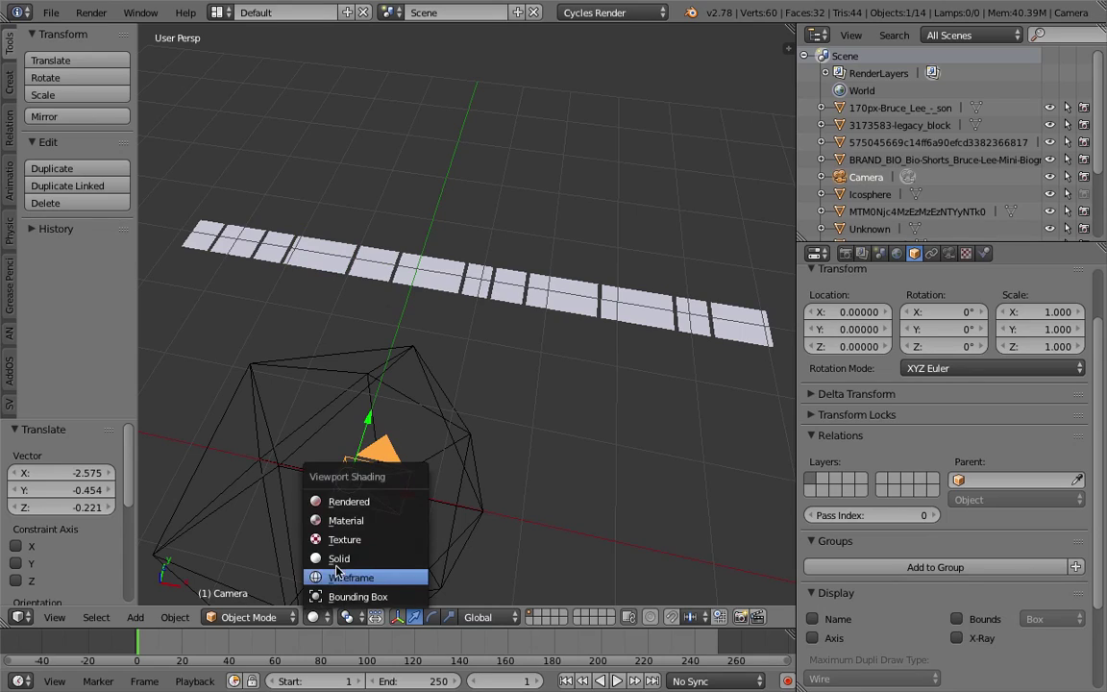
{"action": "left_click", "coordinate": [338, 544]}
{"action": "mouse_move", "coordinate": [338, 544]}
{"action": "middle_mouse_down"}
{"action": "mouse_move", "coordinate": [415, 364]}
{"action": "mouse_move", "coordinate": [538, 384]}
{"action": "middle_mouse_up"}
{"action": "left_click_drag", "start_coordinate": [794, 275], "coordinate": [827, 275]}
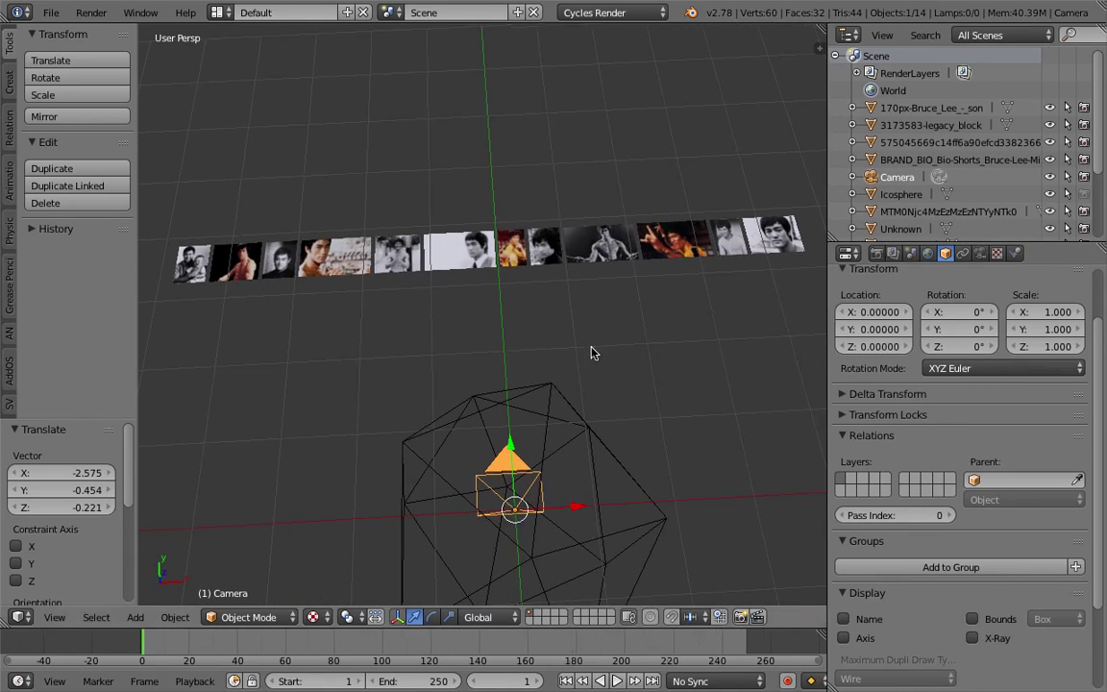
Examine the textured row of image planes in relation to the icosphere and the camera
{"action": "middle_click_drag", "start_coordinate": [593, 351], "coordinate": [562, 304]}
{"action": "middle_click_drag", "start_coordinate": [487, 291], "coordinate": [444, 279]}
{"action": "right_click", "coordinate": [258, 193]}
{"action": "middle_click_drag", "start_coordinate": [328, 291], "coordinate": [381, 350]}
{"action": "right_click", "coordinate": [418, 372]}
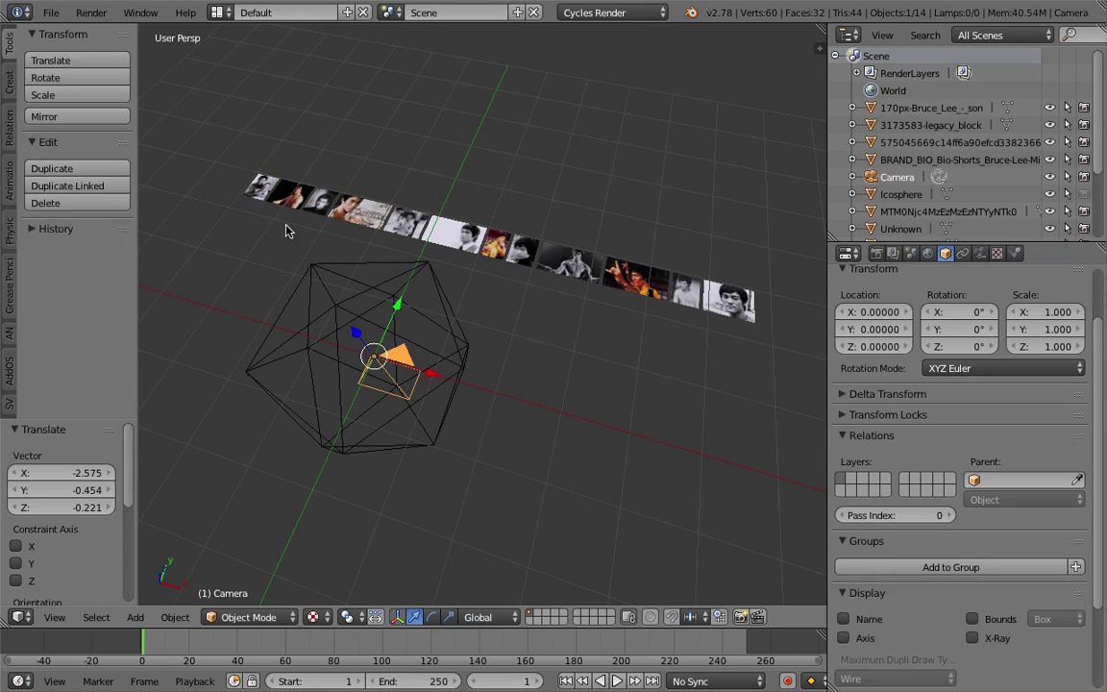
{"action": "right_click", "coordinate": [257, 195]}
{"action": "middle_click_drag", "start_coordinate": [257, 195], "coordinate": [366, 254]}
{"action": "right_click", "coordinate": [444, 245]}
{"action": "middle_click_drag", "start_coordinate": [445, 244], "coordinate": [425, 302]}
{"action": "right_click", "coordinate": [424, 352]}
Add a Track To constraint to the bruce-lee1 plane near the middle of the row, with Camera as its target
{"action": "right_click", "coordinate": [408, 239]}
{"action": "middle_click_drag", "start_coordinate": [407, 238], "coordinate": [502, 232]}
{"action": "scroll", "coordinate": [458, 240], "scroll_direction": "up", "scroll_amount": 2}
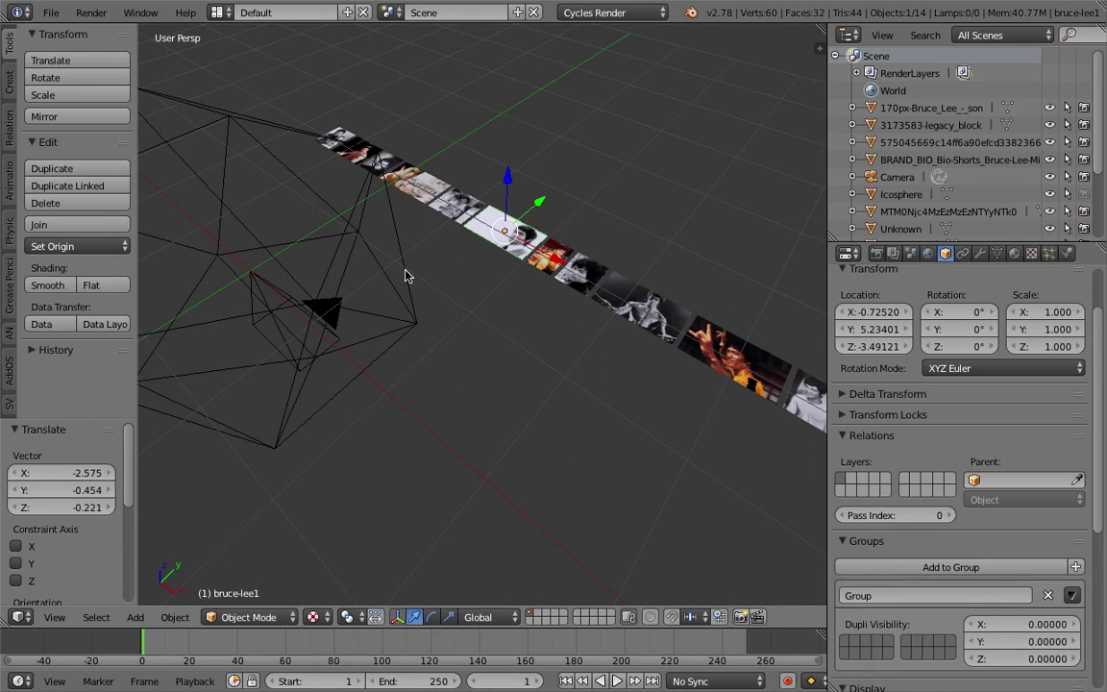
{"action": "right_click", "coordinate": [294, 308]}
{"action": "right_click", "coordinate": [426, 229]}
{"action": "middle_click_drag", "start_coordinate": [426, 229], "coordinate": [406, 192]}
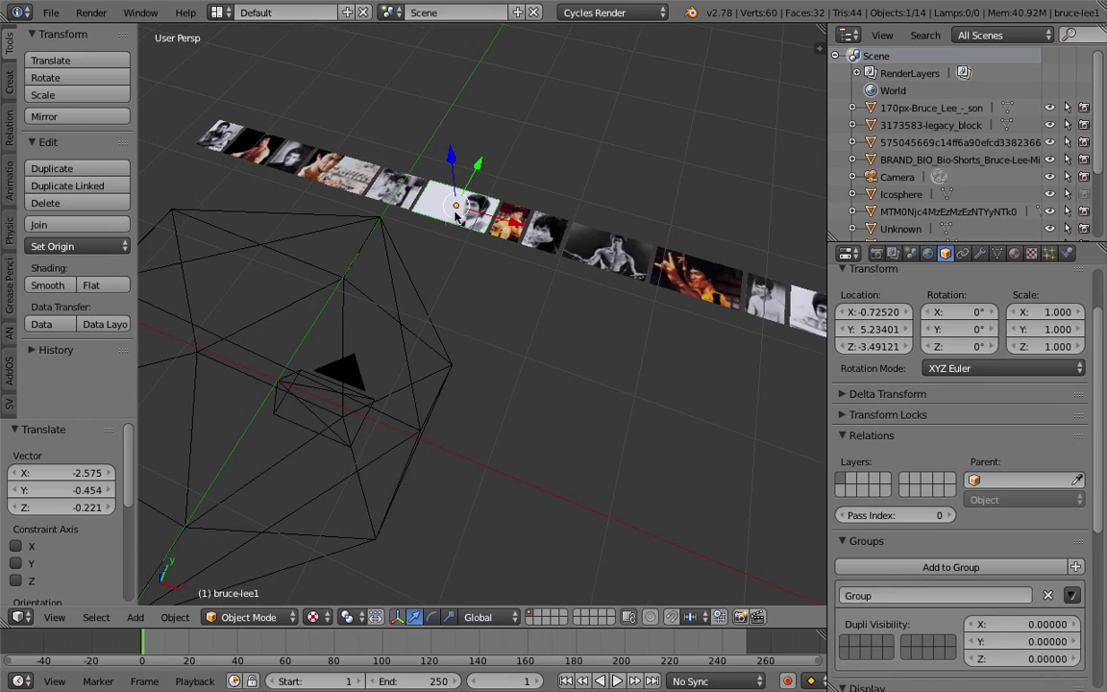
{"action": "left_click", "coordinate": [962, 253]}
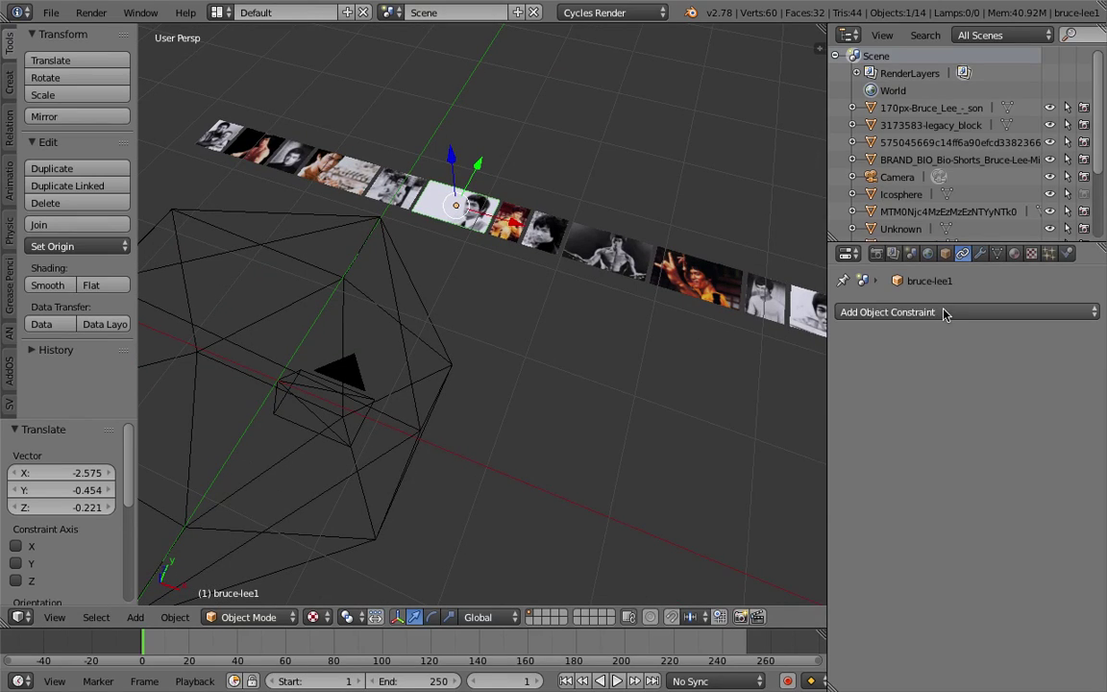
{"action": "left_click", "coordinate": [886, 315]}
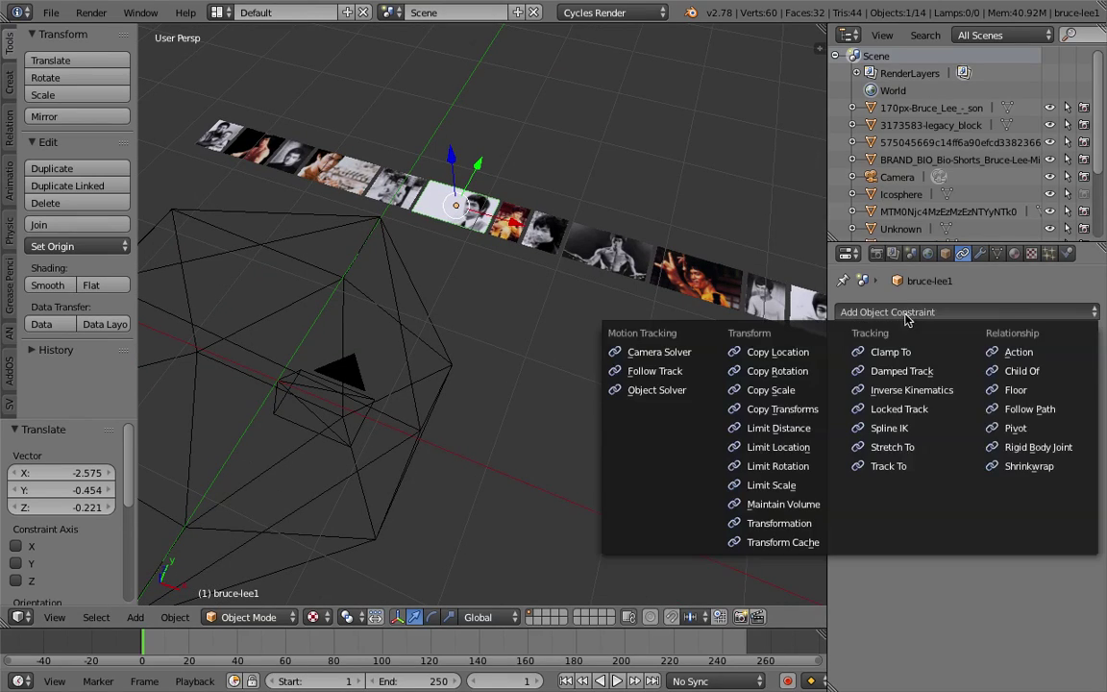
{"action": "left_click", "coordinate": [903, 466]}
{"action": "left_click", "coordinate": [949, 377]}
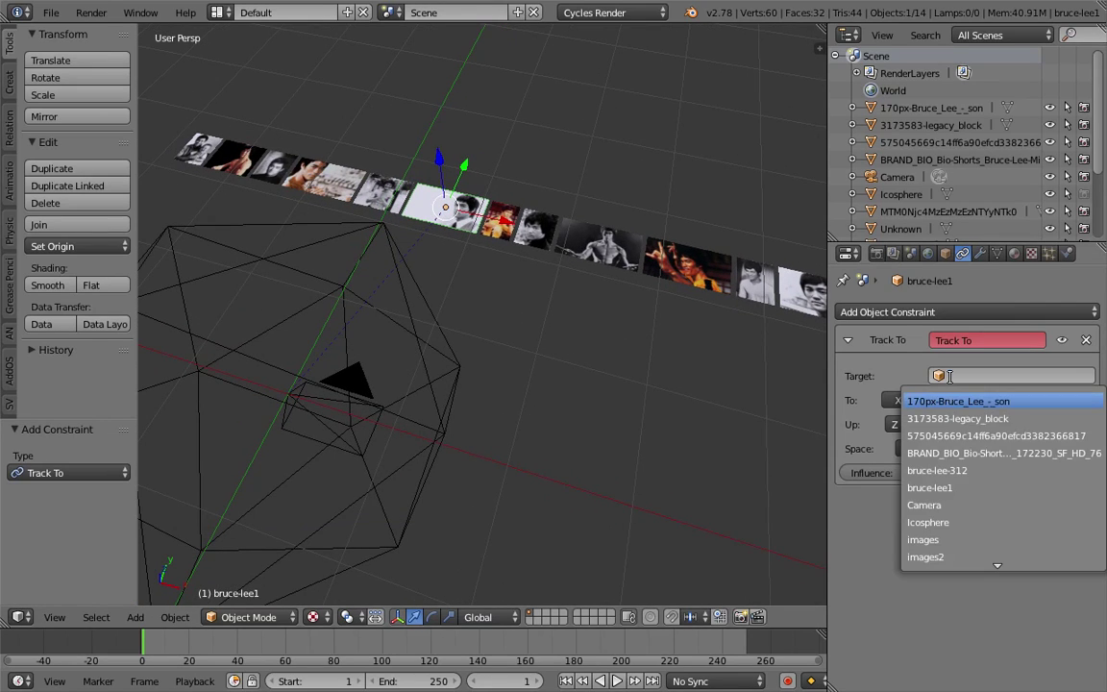
{"action": "type", "text": "Came"}
{"action": "key", "text": "Return"}
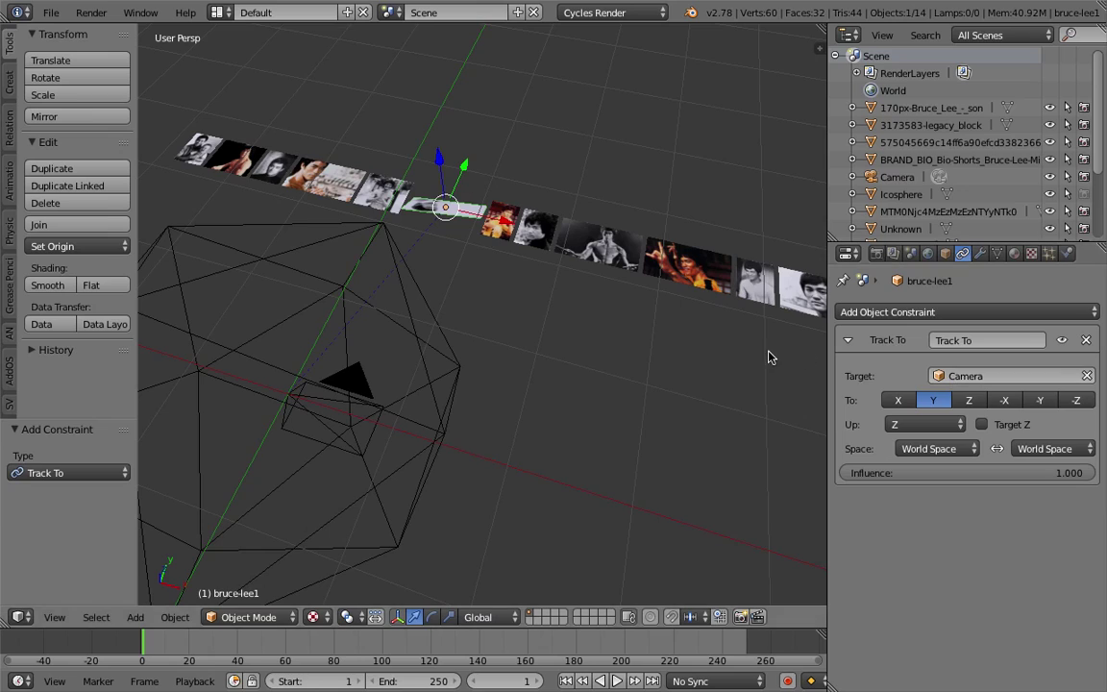
Try the different tracking axes of the Track To constraint through -Z, and set its up axis to X
{"action": "middle_click_drag", "start_coordinate": [691, 315], "coordinate": [530, 213]}
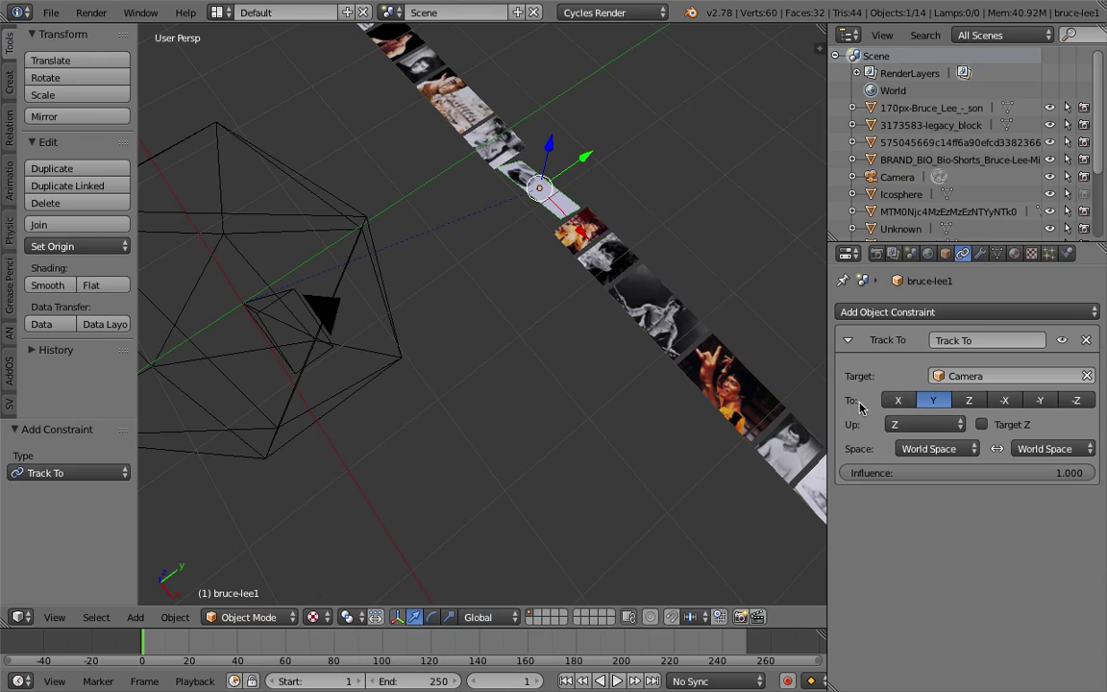
{"action": "left_click_drag", "start_coordinate": [827, 394], "coordinate": [783, 394]}
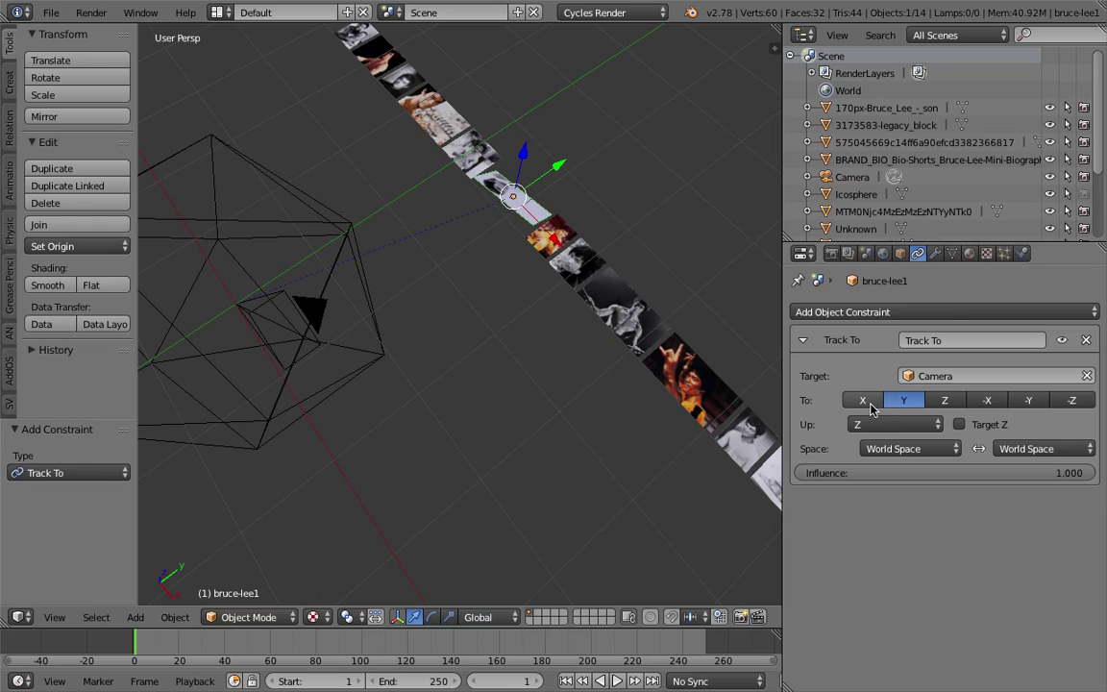
{"action": "left_click", "coordinate": [870, 402]}
{"action": "left_click", "coordinate": [909, 401]}
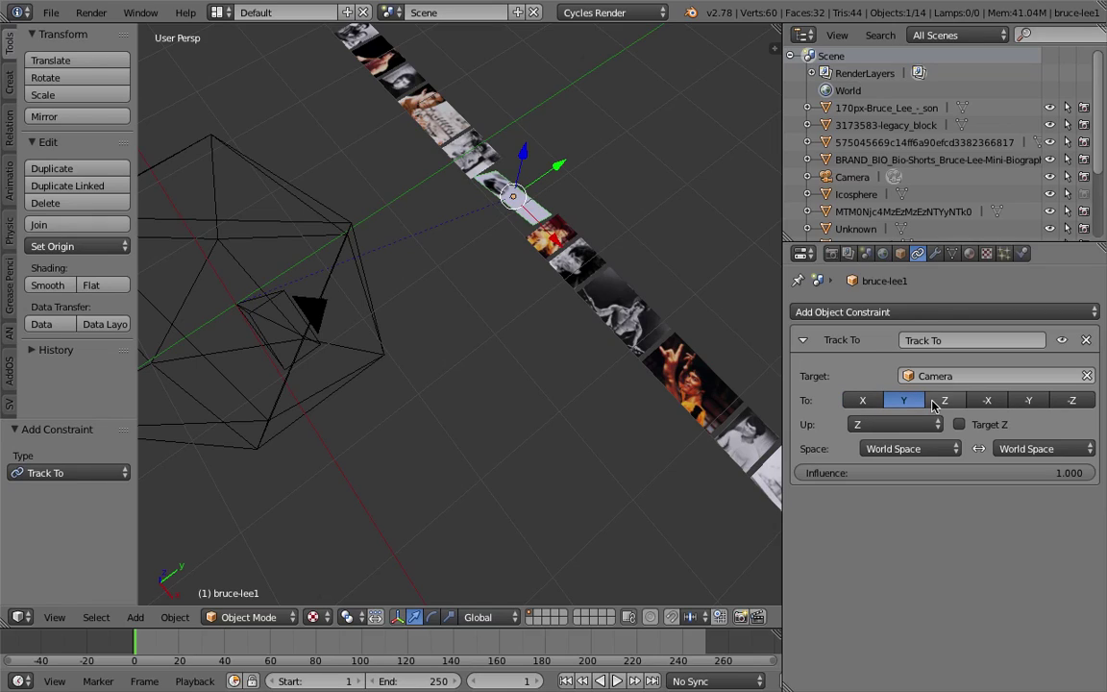
{"action": "left_click", "coordinate": [941, 402]}
{"action": "left_click", "coordinate": [987, 400]}
{"action": "left_click", "coordinate": [1028, 400]}
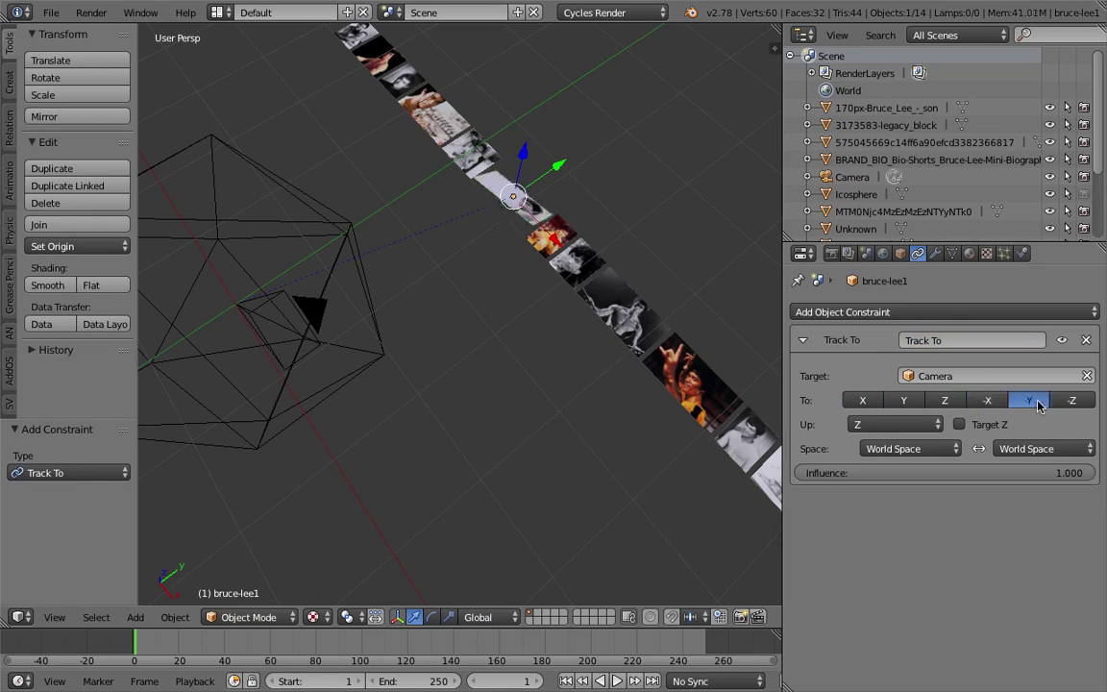
{"action": "left_click", "coordinate": [1065, 402]}
{"action": "left_click", "coordinate": [867, 427]}
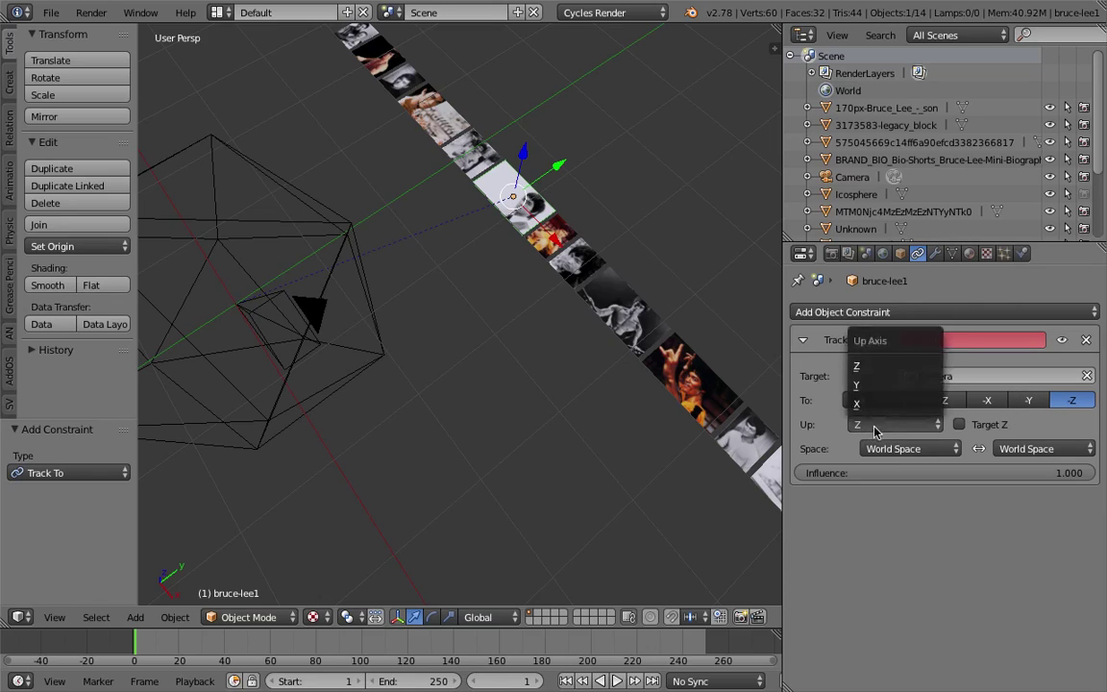
{"action": "left_click", "coordinate": [894, 378]}
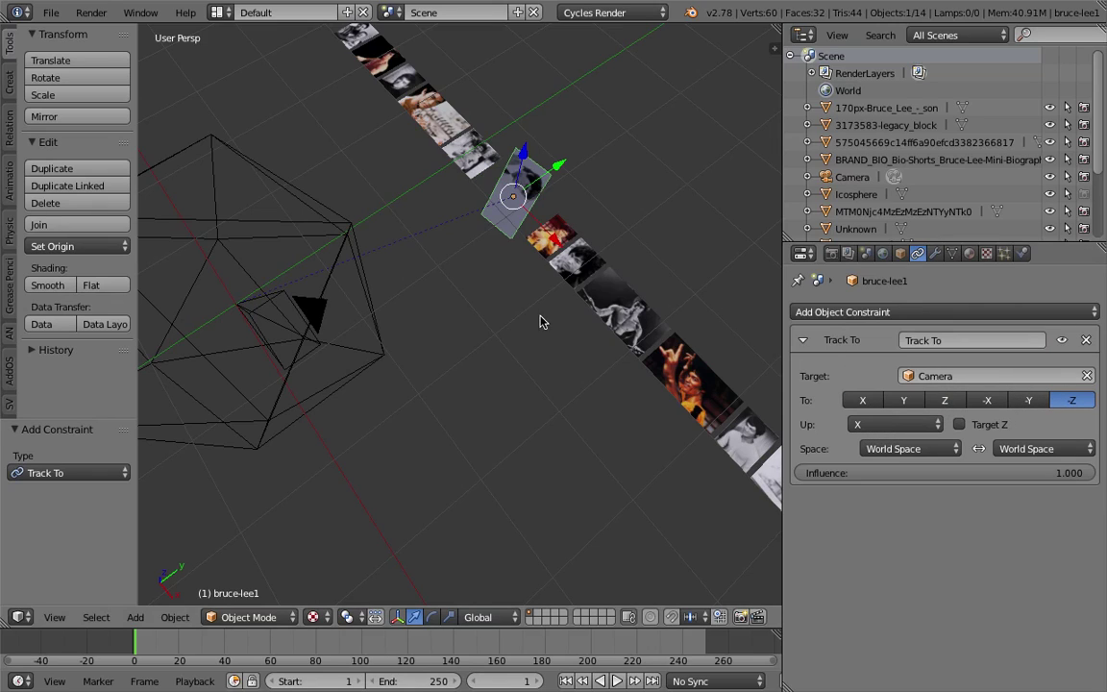
Try the constraint's tracking axes with X as the up axis, ending on -Z
{"action": "left_click", "coordinate": [901, 401]}
{"action": "left_click", "coordinate": [864, 401]}
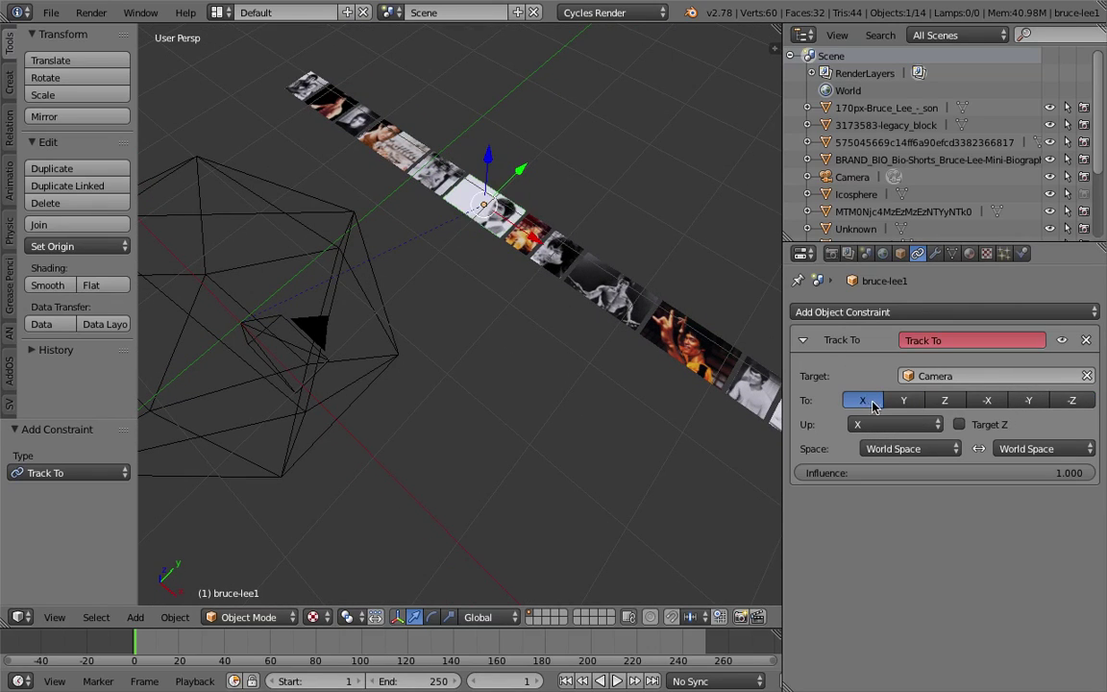
{"action": "left_click", "coordinate": [903, 400]}
{"action": "left_click", "coordinate": [946, 401]}
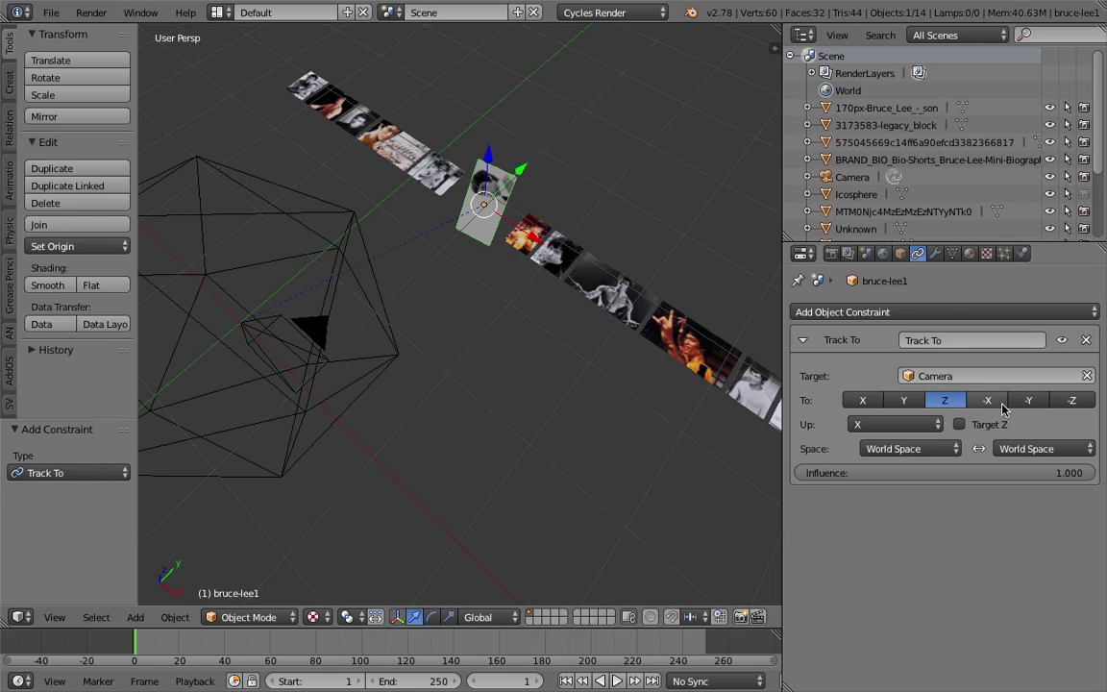
{"action": "left_click", "coordinate": [999, 404]}
{"action": "left_click", "coordinate": [1024, 403]}
{"action": "left_click", "coordinate": [1075, 402]}
Set the Track To constraint's up axis to Y and its tracking axis to Z
{"action": "left_click", "coordinate": [894, 424]}
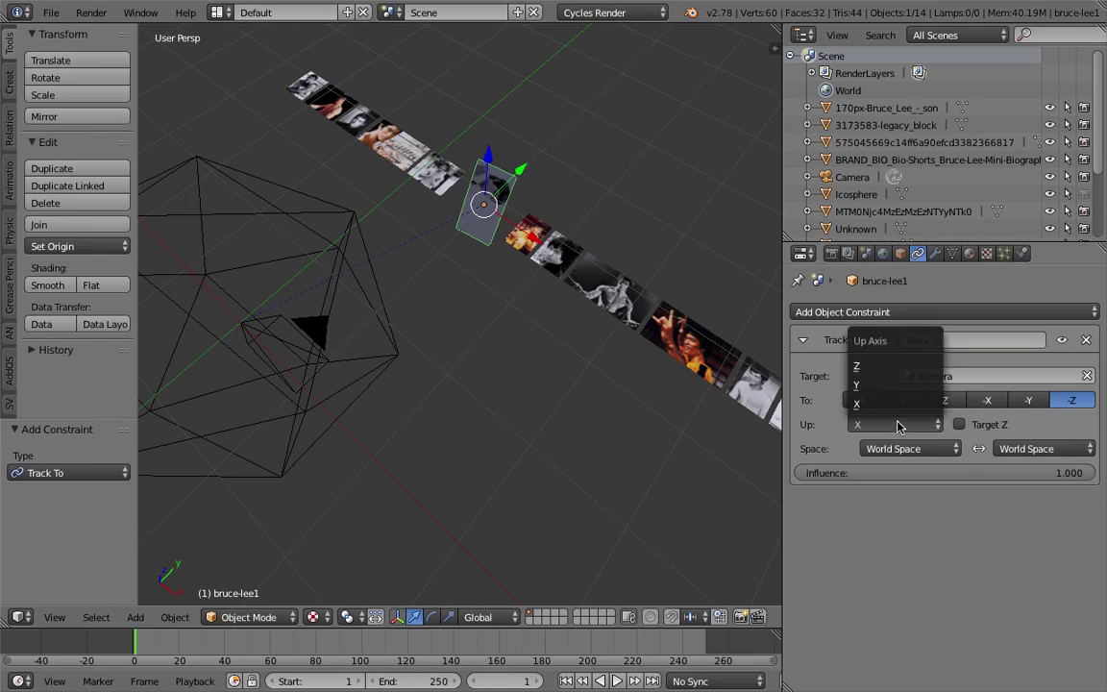
{"action": "left_click", "coordinate": [894, 386]}
{"action": "middle_click_drag", "start_coordinate": [615, 337], "coordinate": [430, 273]}
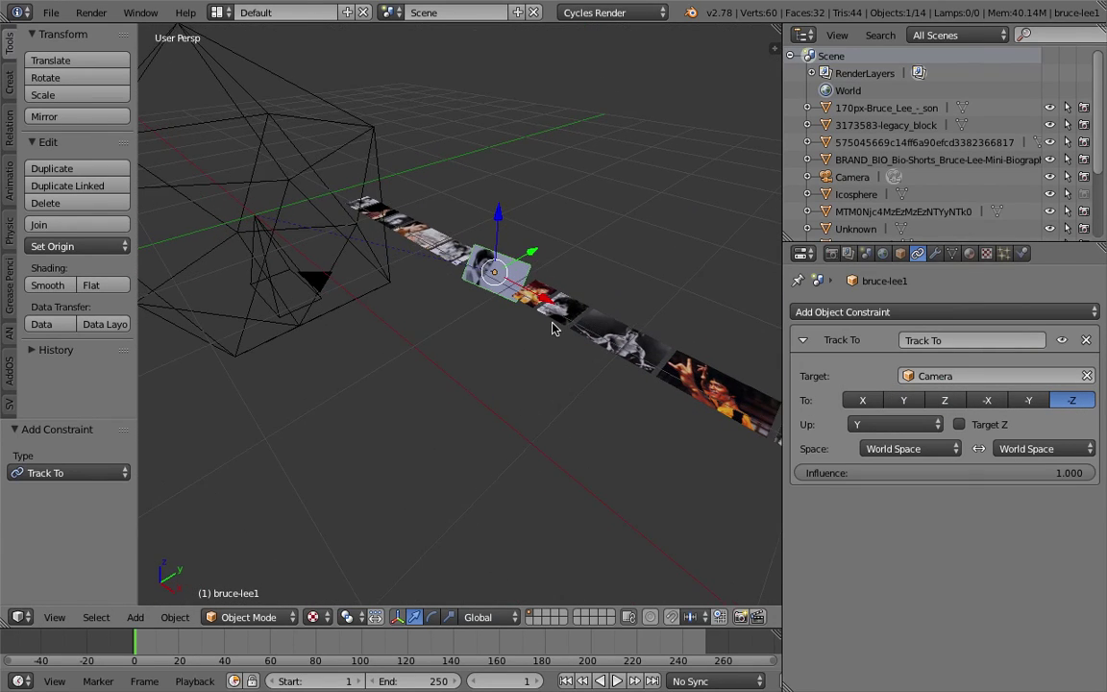
{"action": "middle_click_drag", "start_coordinate": [463, 338], "coordinate": [477, 327]}
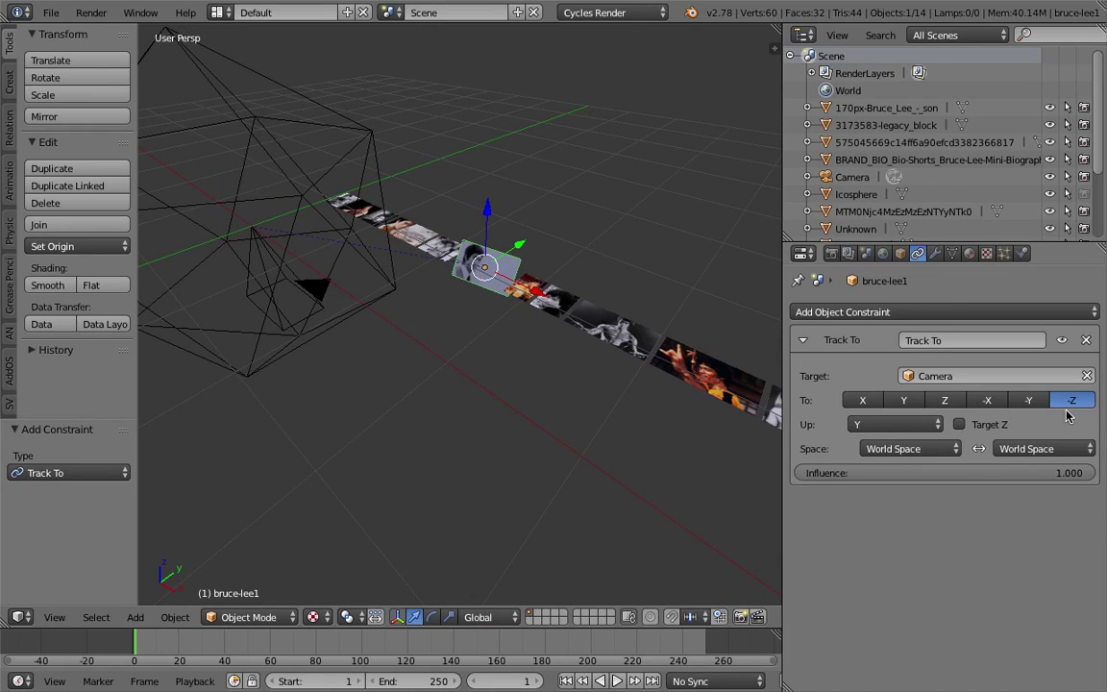
{"action": "left_click", "coordinate": [908, 402]}
{"action": "left_click", "coordinate": [952, 404]}
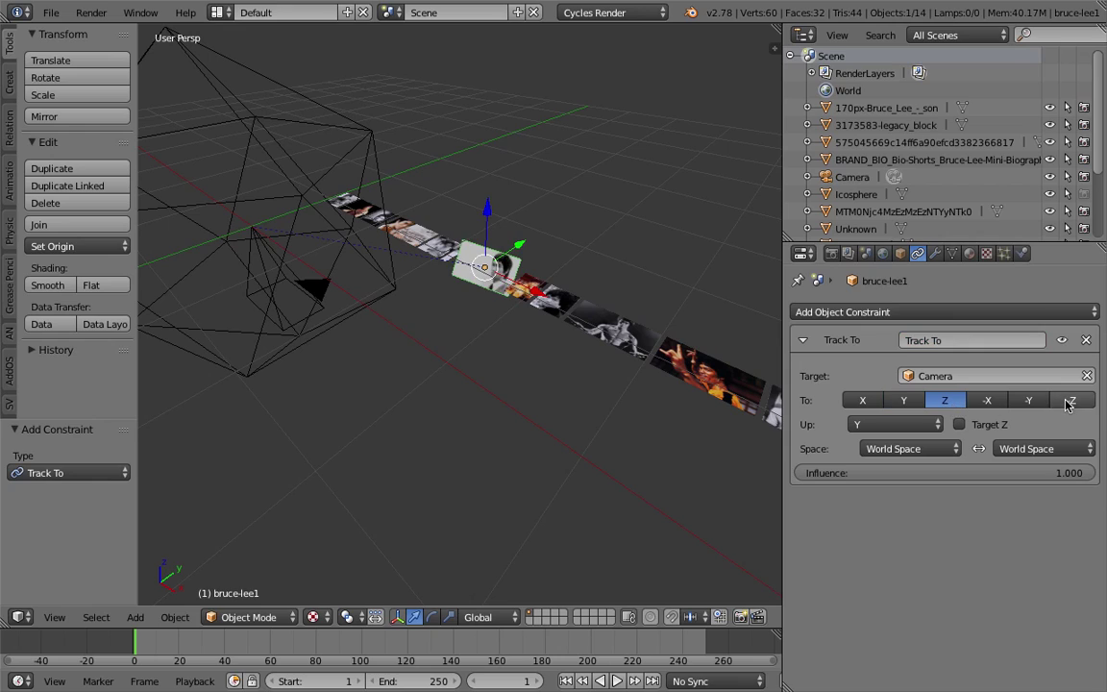
{"action": "left_click", "coordinate": [1071, 402]}
{"action": "left_click", "coordinate": [945, 400]}
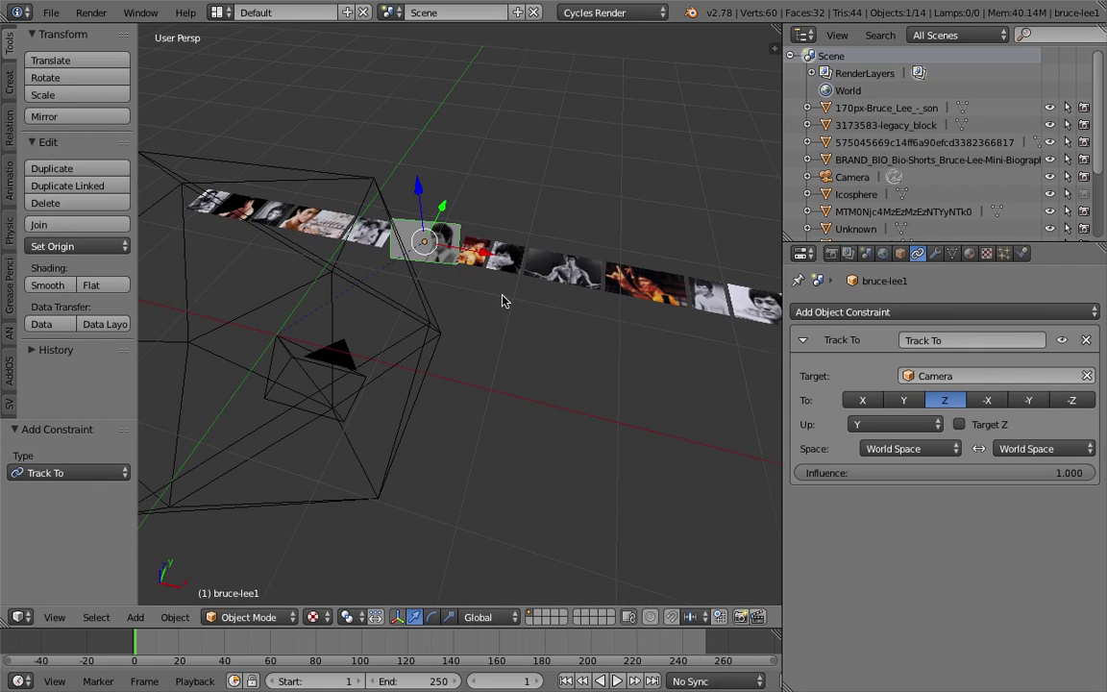
Enable Target Z on the bruce-lee1 plane's Track To constraint and save the file
{"action": "middle_click_drag", "start_coordinate": [478, 332], "coordinate": [436, 330]}
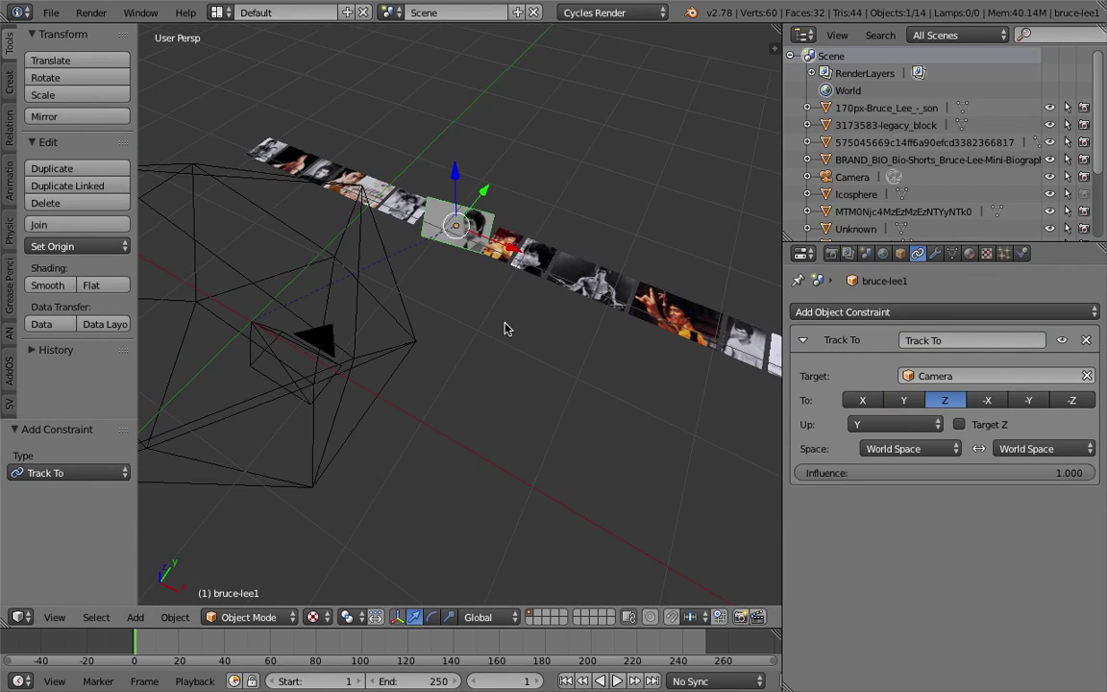
{"action": "left_click", "coordinate": [959, 424]}
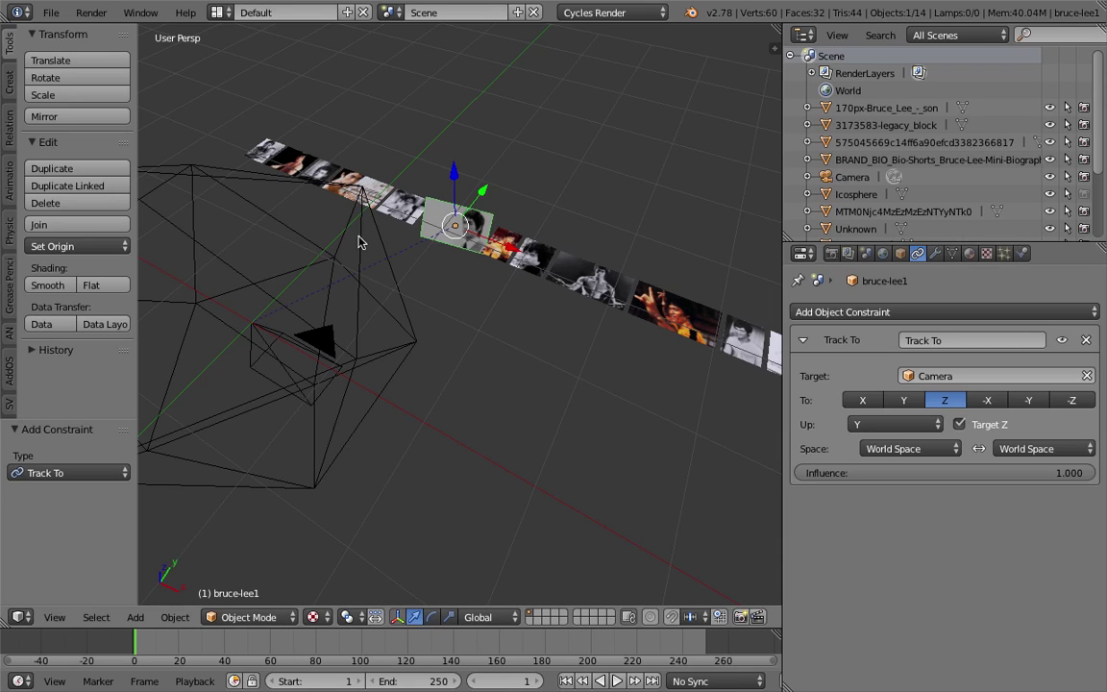
{"action": "middle_click_drag", "start_coordinate": [359, 236], "coordinate": [384, 311]}
{"action": "right_click", "coordinate": [416, 222]}
{"action": "right_click", "coordinate": [421, 231]}
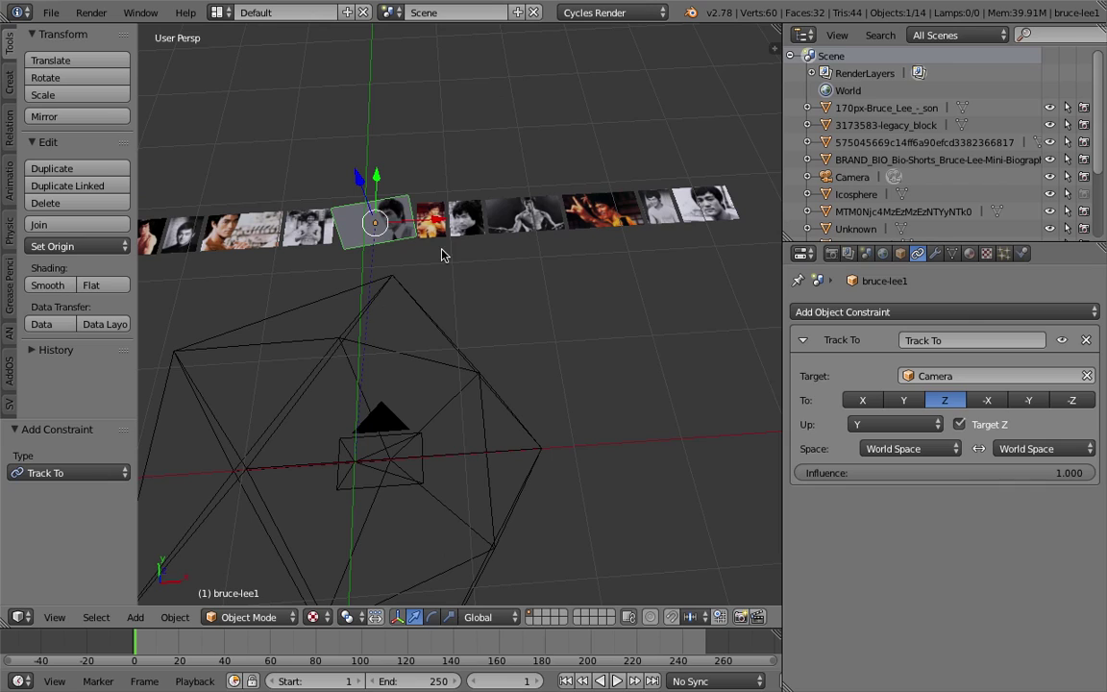
{"action": "middle_click_drag", "start_coordinate": [535, 178], "coordinate": [434, 200], "text": "shift"}
{"action": "key", "text": "ctrl+s"}
{"action": "left_click", "coordinate": [476, 252]}
Select every image plane in the row except the bruce-lee1 plane
{"action": "scroll", "coordinate": [479, 218], "scroll_direction": "down", "scroll_amount": 1}
{"action": "key", "text": "a"}
{"action": "key", "text": "a"}
{"action": "key", "text": "a"}
{"action": "key", "text": "b"}
{"action": "left_click_drag", "start_coordinate": [464, 205], "coordinate": [718, 269]}
{"action": "middle_click_drag", "start_coordinate": [495, 265], "coordinate": [573, 281], "text": "shift"}
{"action": "right_click", "coordinate": [408, 234], "text": "shift"}
{"action": "right_click", "coordinate": [364, 244], "text": "shift"}
{"action": "right_click", "coordinate": [295, 243], "text": "shift"}
{"action": "right_click", "coordinate": [262, 241], "text": "shift"}
{"action": "right_click", "coordinate": [224, 241], "text": "shift"}
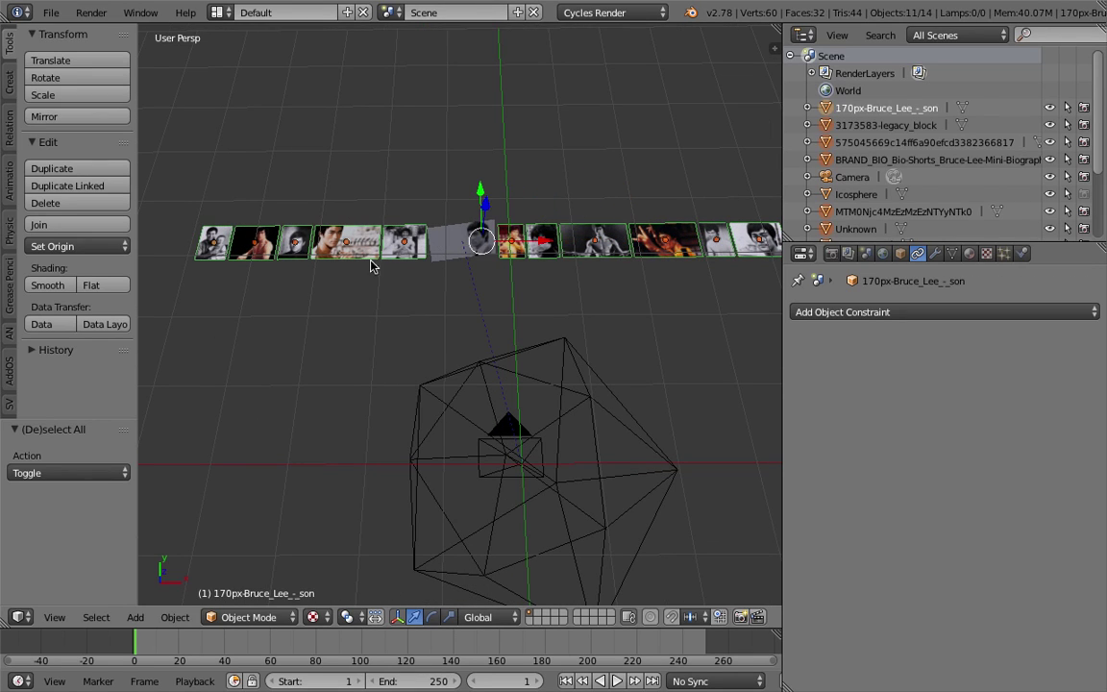
Add the bruce-lee1 plane to the selection as the active object and copy its constraints to the selected objects
{"action": "middle_click_drag", "start_coordinate": [404, 254], "coordinate": [507, 236]}
{"action": "right_click", "coordinate": [464, 237], "text": "shift"}
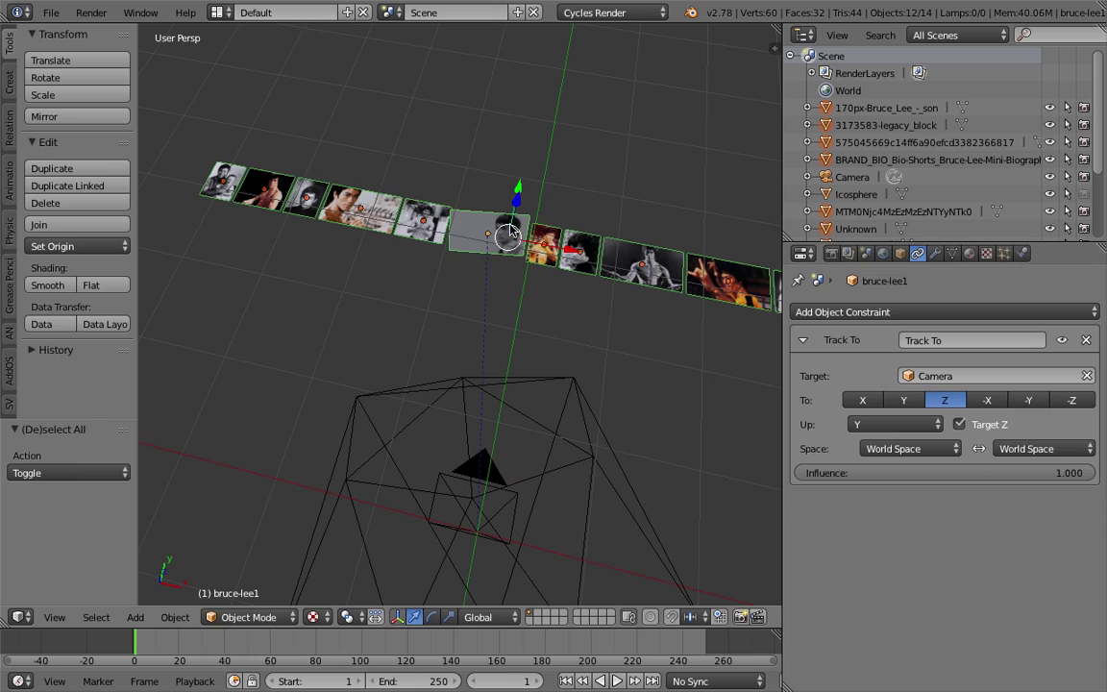
{"action": "key", "text": "space"}
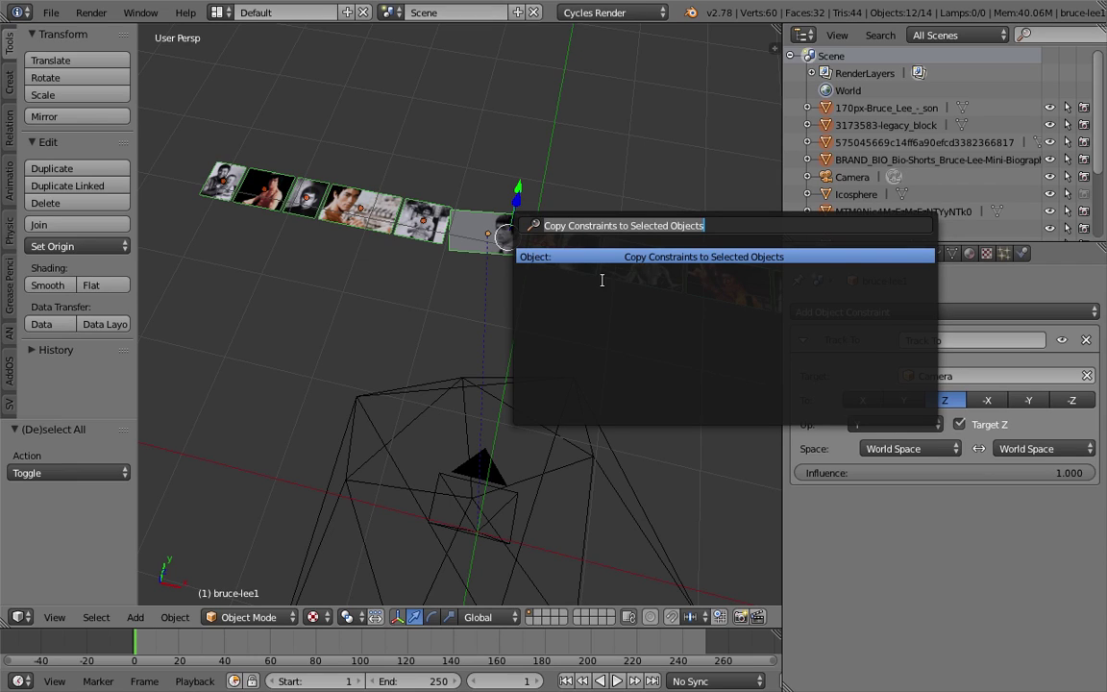
{"action": "left_click", "coordinate": [697, 257]}
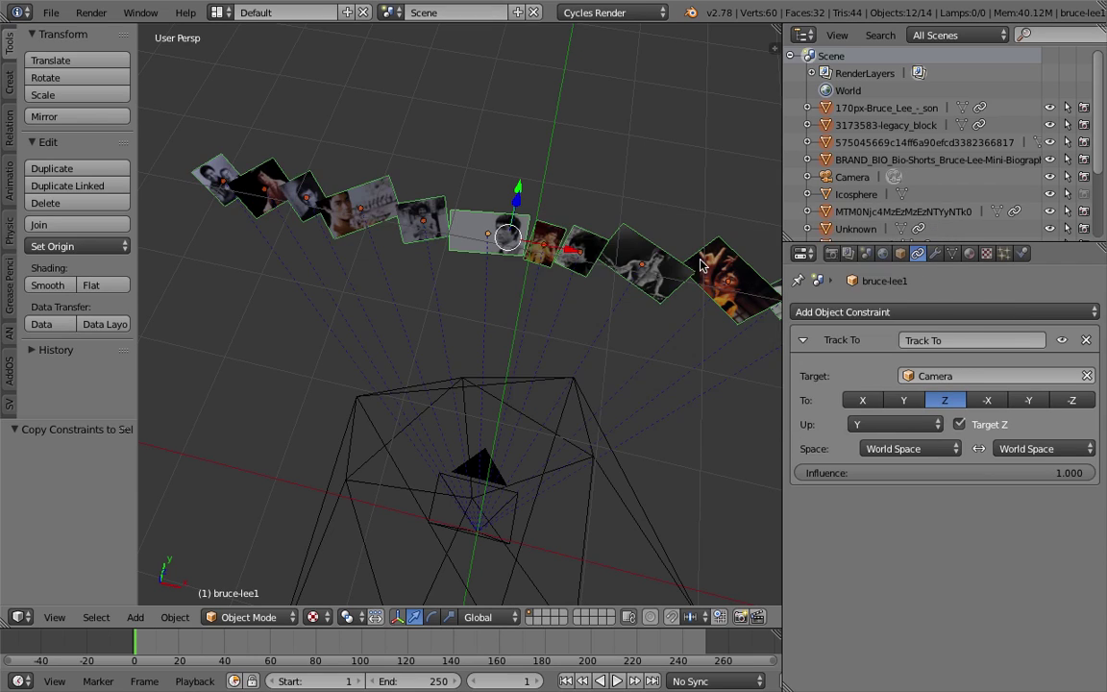
Try moving the camera freely to test how the image planes track it, and cancel the move
{"action": "middle_click_drag", "start_coordinate": [697, 257], "coordinate": [625, 285]}
{"action": "right_click", "coordinate": [577, 445]}
{"action": "middle_click_drag", "start_coordinate": [575, 445], "coordinate": [557, 458]}
{"action": "scroll", "coordinate": [566, 457], "scroll_direction": "down", "scroll_amount": 3}
{"action": "key", "text": "g"}
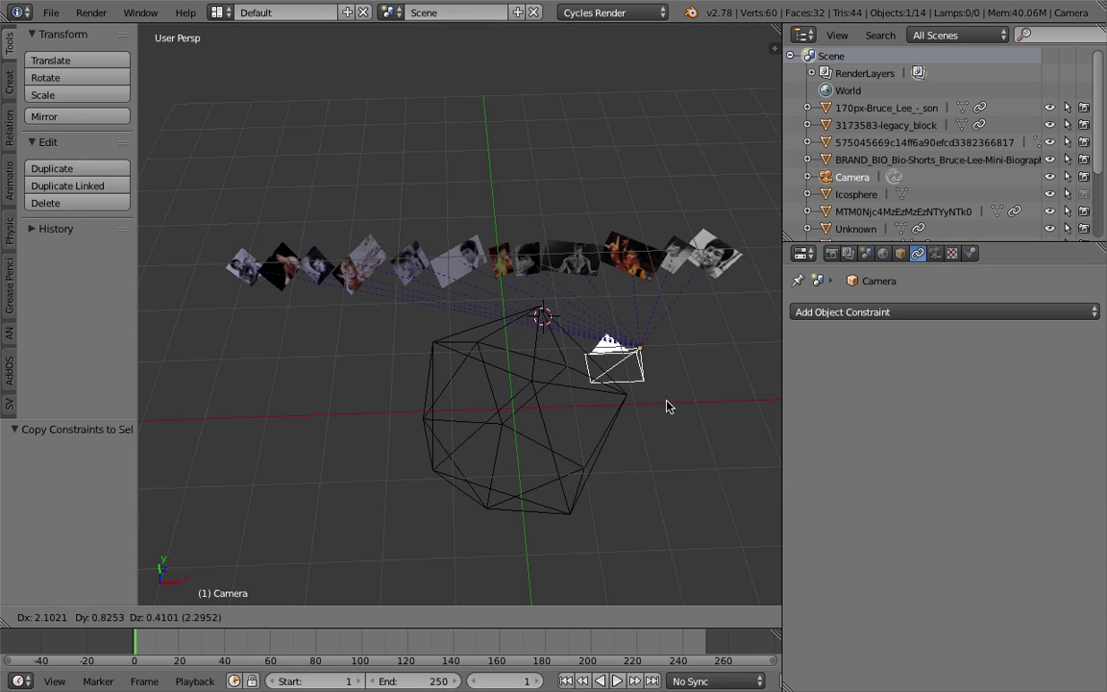
{"action": "right_click", "coordinate": [695, 428]}
Save the scene over the existing file
{"action": "key", "text": "ctrl+s"}
{"action": "middle_click_drag", "start_coordinate": [695, 428], "coordinate": [579, 358]}
{"action": "left_click", "coordinate": [567, 372]}
{"action": "key", "text": "ctrl+s"}
{"action": "left_click", "coordinate": [578, 359]}
Switch to the Compositing screen layout, create a new Animation Nodes tree, and enlarge the lower 3D view
{"action": "left_click", "coordinate": [220, 11]}
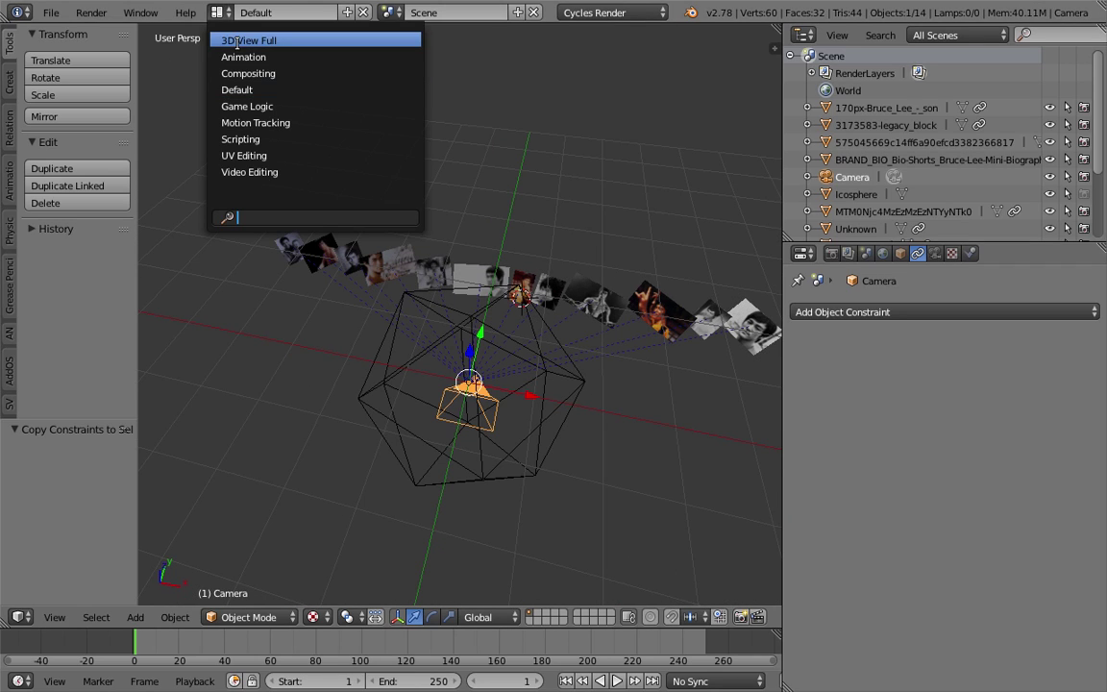
{"action": "left_click", "coordinate": [245, 74]}
{"action": "left_click", "coordinate": [219, 402]}
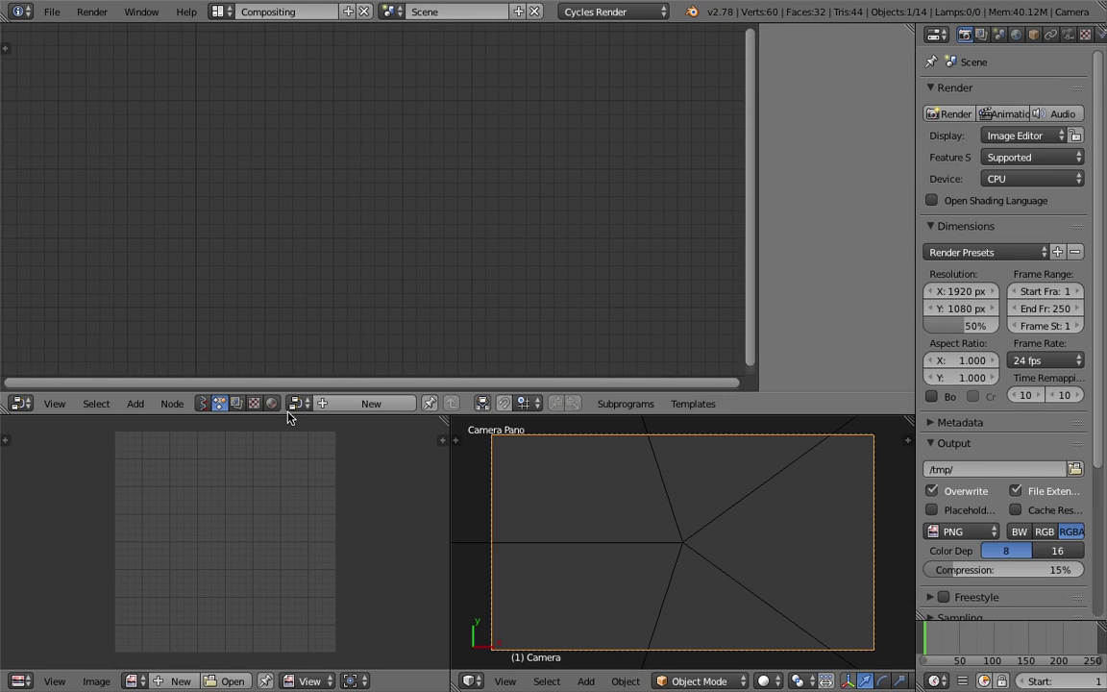
{"action": "left_click", "coordinate": [352, 403]}
{"action": "left_click_drag", "start_coordinate": [353, 414], "coordinate": [355, 358]}
{"action": "left_click", "coordinate": [370, 348]}
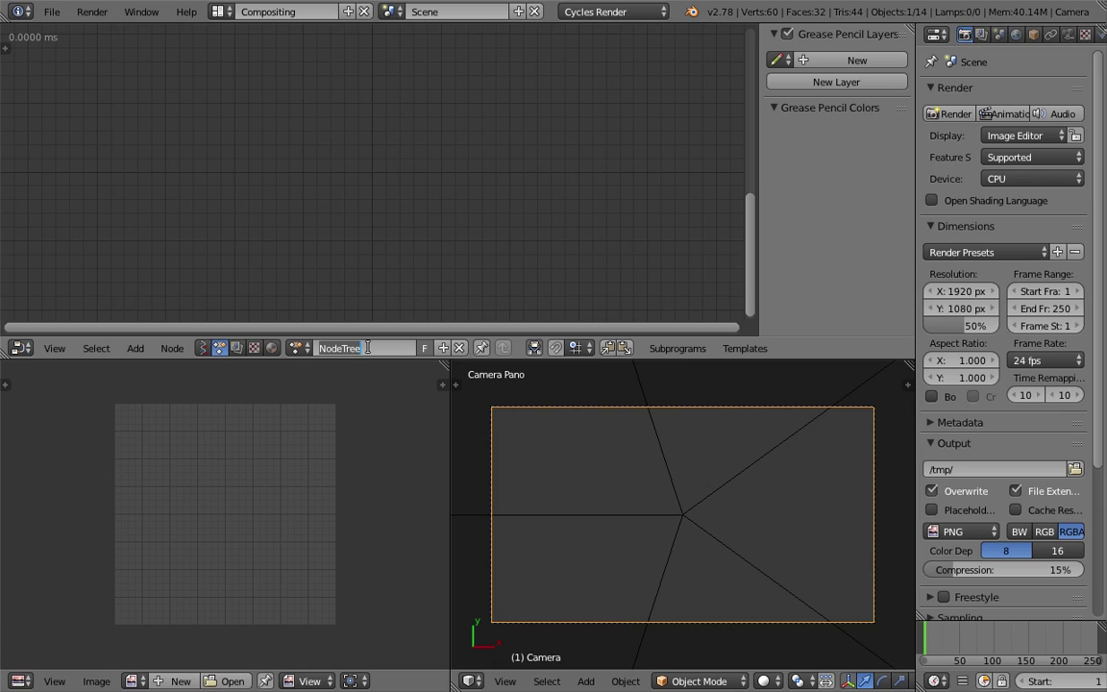
{"action": "middle_click_drag", "start_coordinate": [667, 514], "coordinate": [481, 384]}
Add an Objects from Group node to the node tree and set its group to Group
{"action": "key", "text": "shift+a"}
{"action": "left_click", "coordinate": [262, 64]}
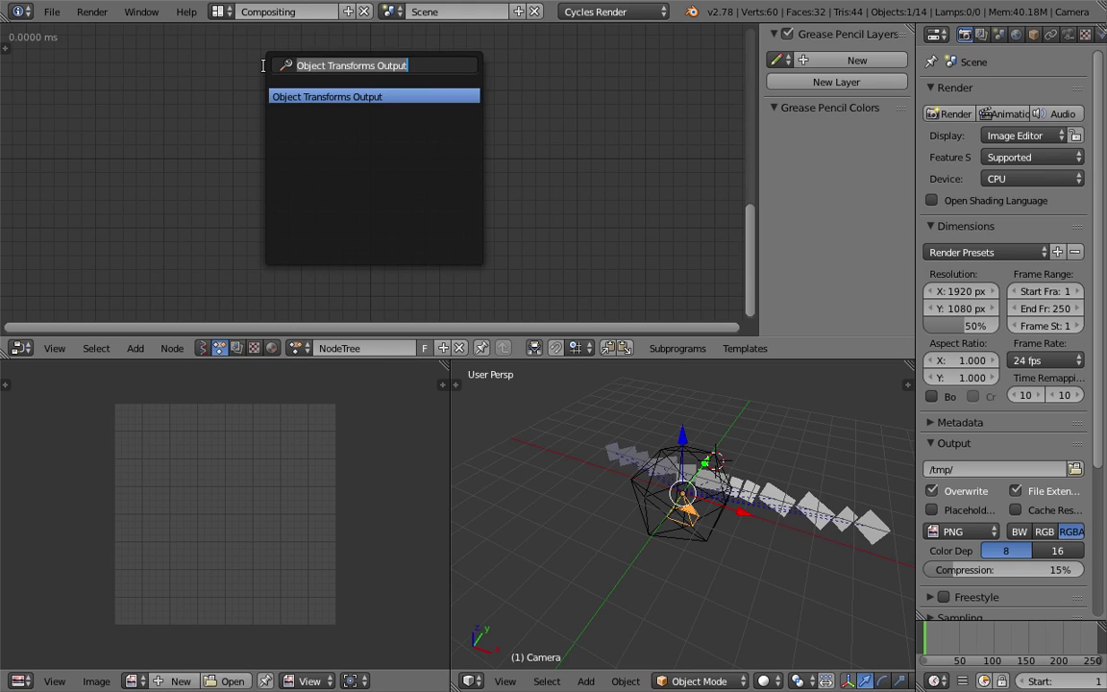
{"action": "type", "text": "objects"}
{"action": "key", "text": "Return"}
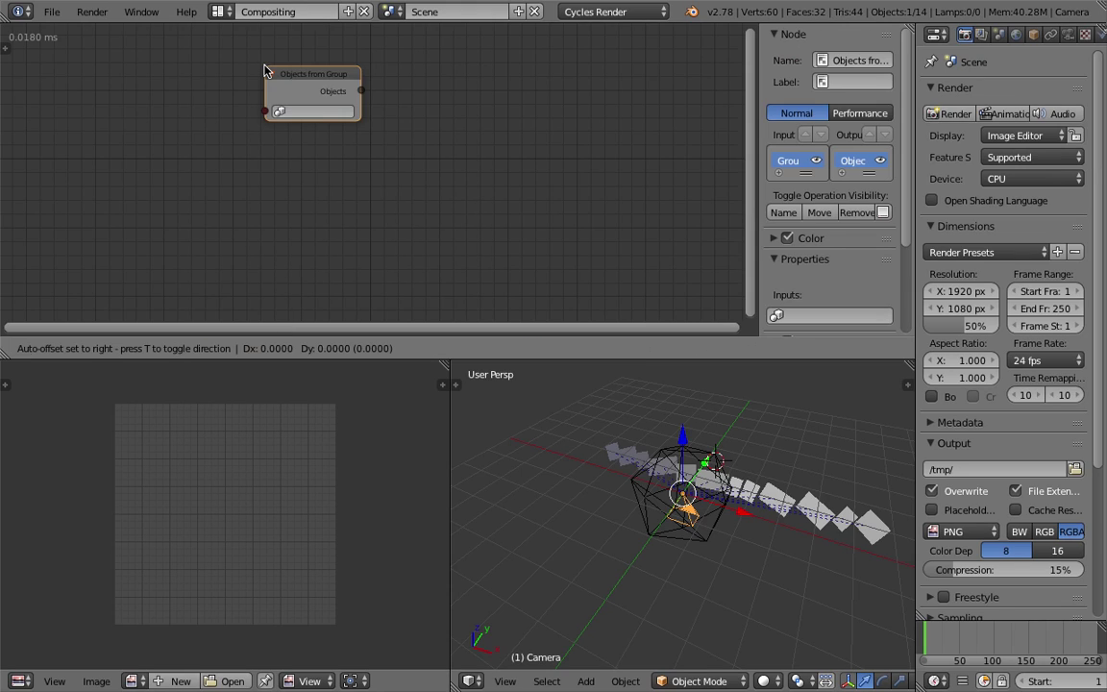
{"action": "left_click", "coordinate": [144, 123]}
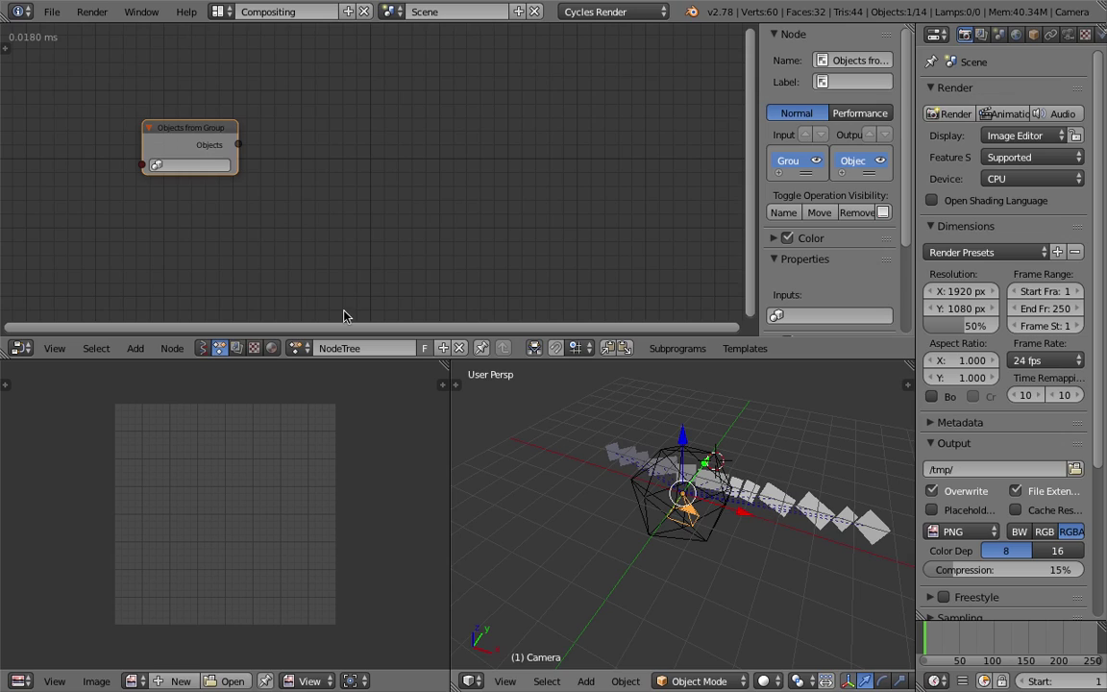
{"action": "left_click", "coordinate": [189, 164]}
{"action": "left_click", "coordinate": [204, 189]}
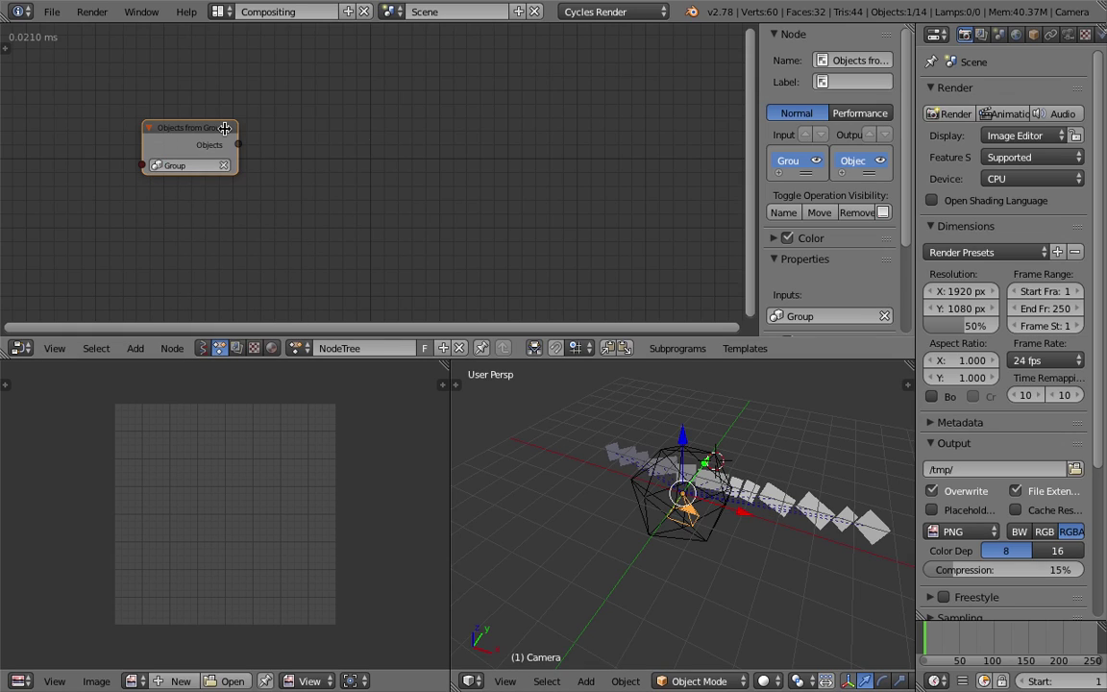
Select the icosphere and add an Object Mesh Data node below the Objects from Group node
{"action": "right_click", "coordinate": [697, 536]}
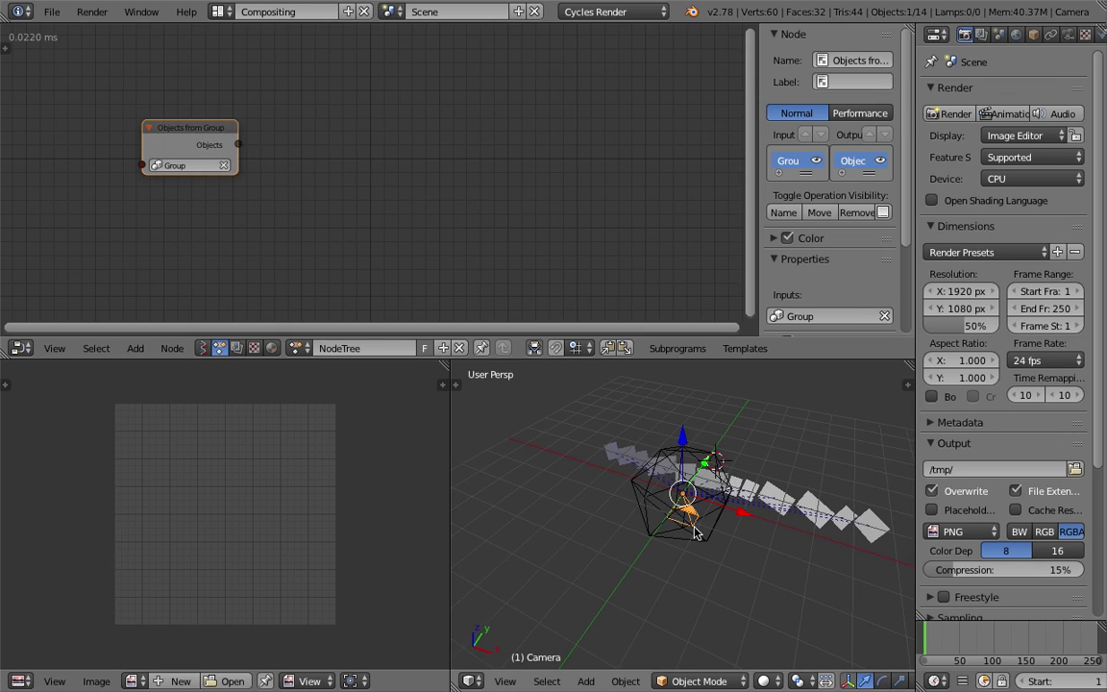
{"action": "key", "text": "shift+a"}
{"action": "left_click", "coordinate": [331, 187]}
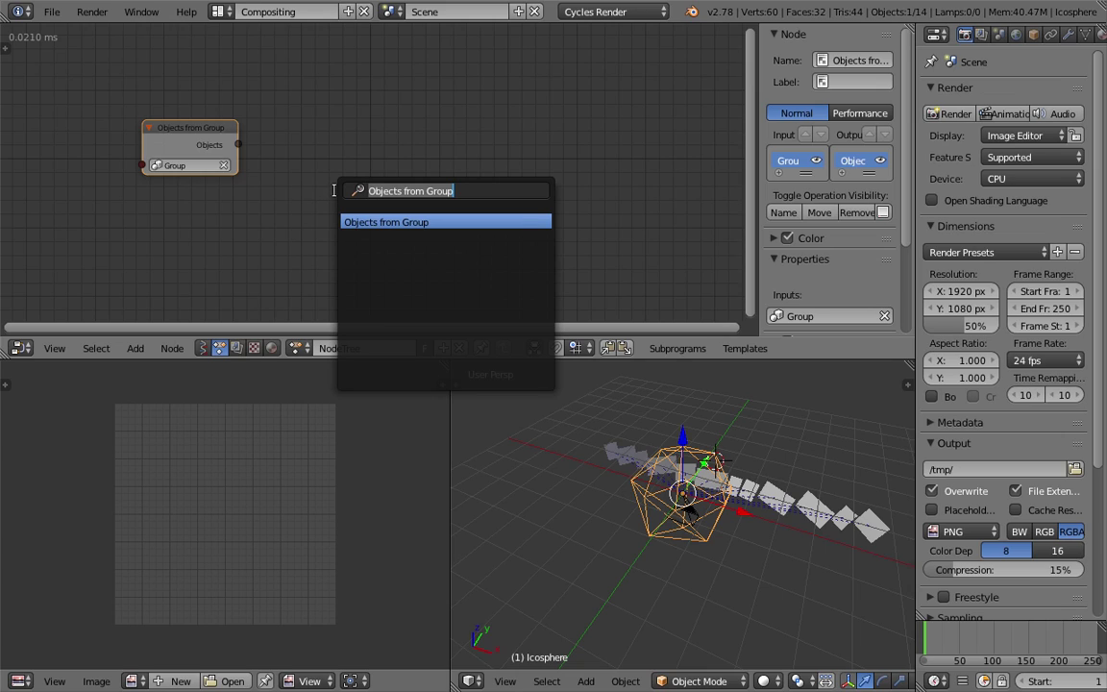
{"action": "type", "text": "object "}
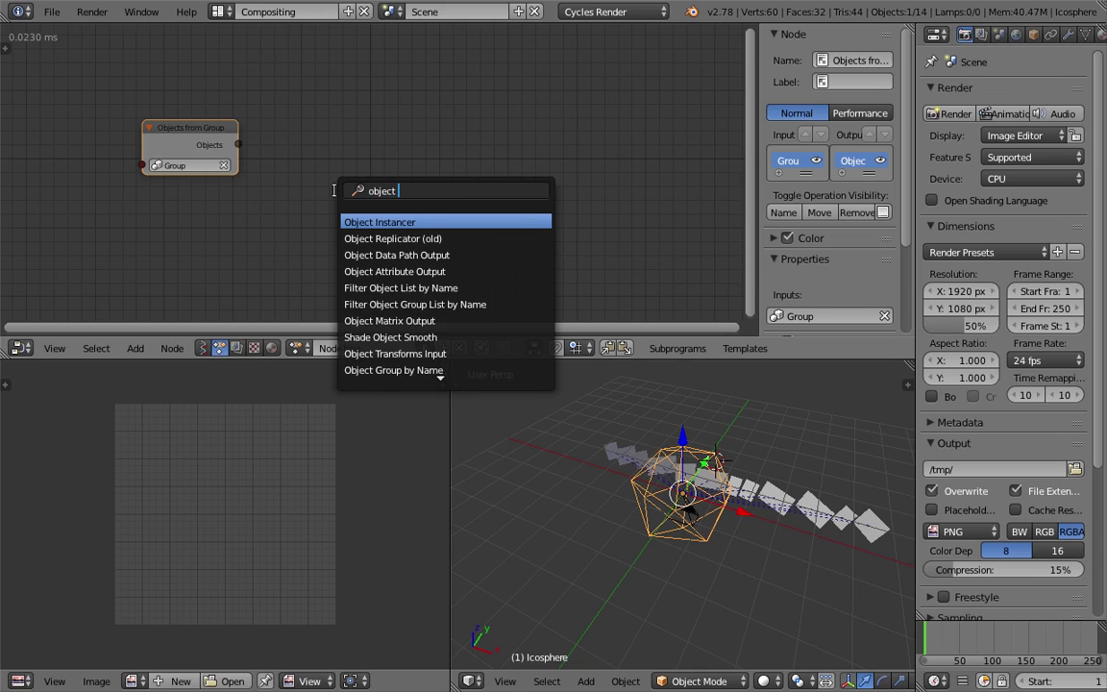
{"action": "type", "text": "m"}
{"action": "key", "text": "Down"}
{"action": "key", "text": "Return"}
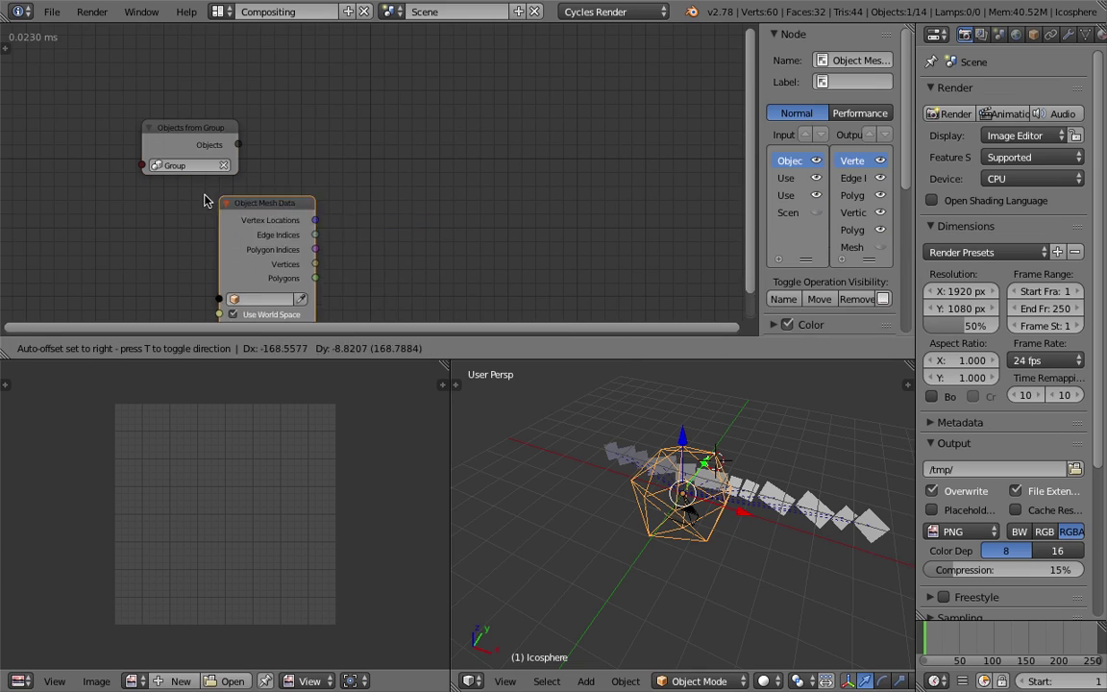
{"action": "left_click", "coordinate": [188, 194]}
{"action": "middle_click_drag", "start_coordinate": [254, 165], "coordinate": [260, 149]}
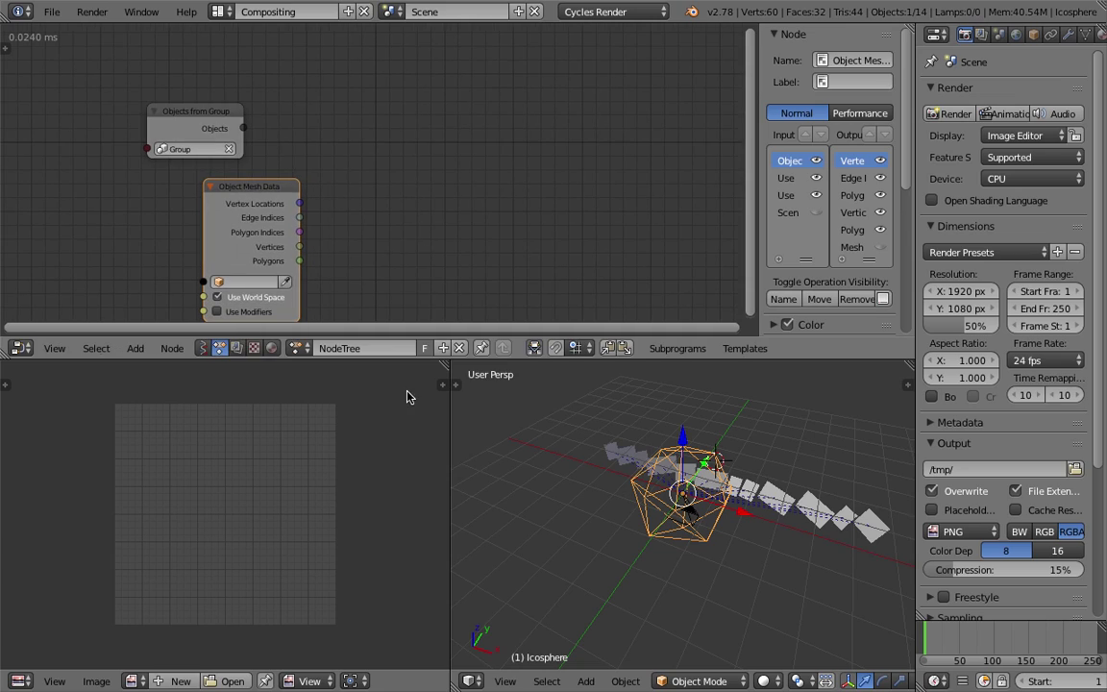
Assign Icosphere as the object of the Object Mesh Data node and align the node beneath Objects from Group
{"action": "left_click", "coordinate": [246, 281]}
{"action": "left_click", "coordinate": [254, 394]}
{"action": "left_click_drag", "start_coordinate": [225, 196], "coordinate": [164, 192]}
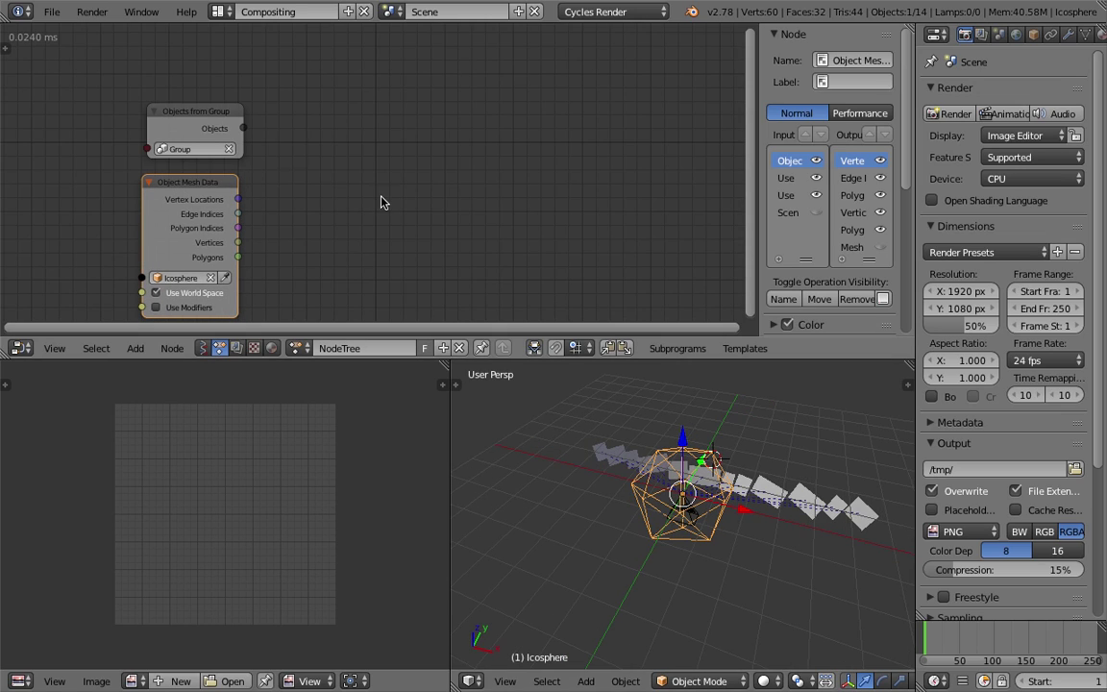
Create a loop subprogram that iterates over the Objects from Group list and place its Loop Input node beside the Invoke Subprogram node
{"action": "left_click", "coordinate": [212, 116]}
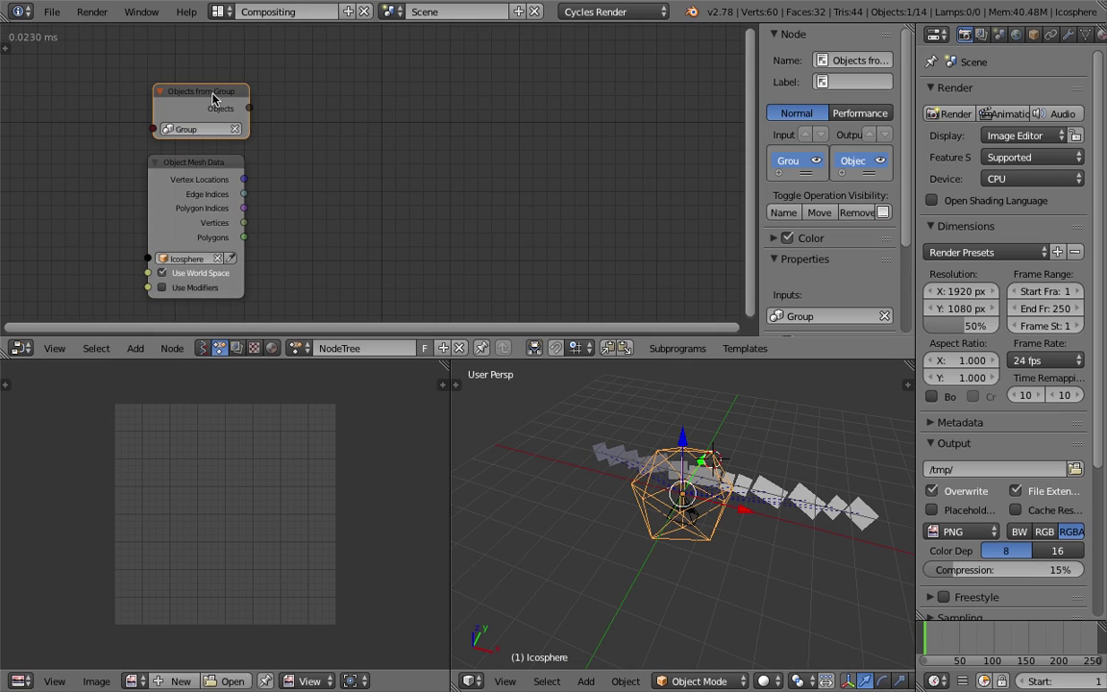
{"action": "key", "text": "w"}
{"action": "left_click", "coordinate": [370, 115]}
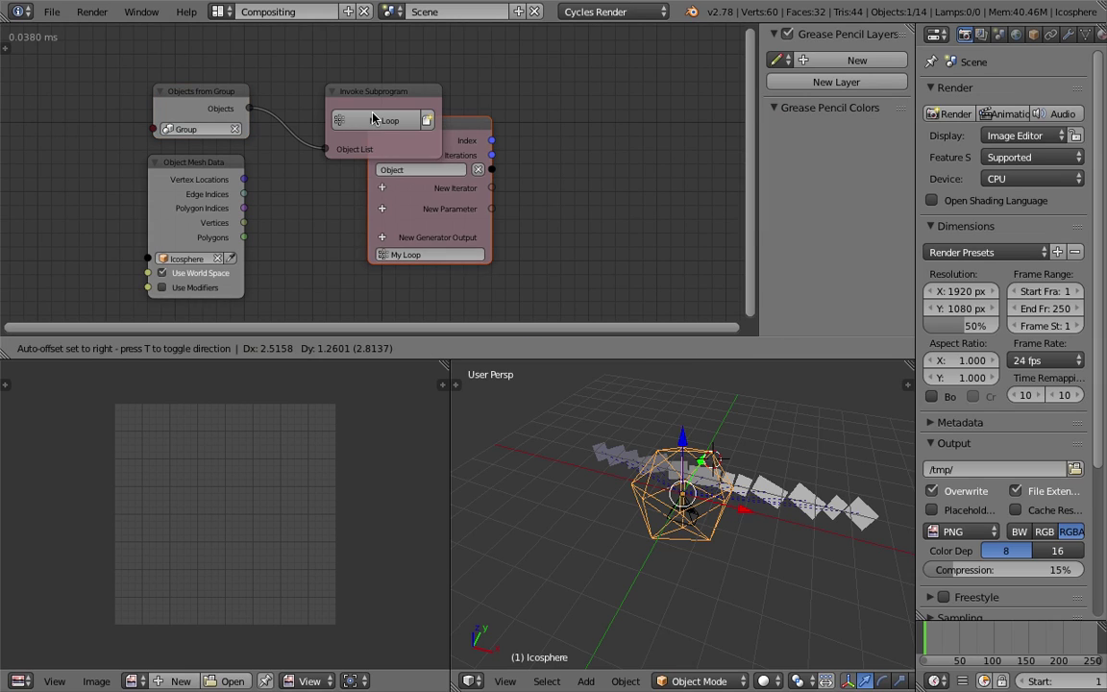
{"action": "left_click", "coordinate": [501, 89]}
Add an Object Transforms Output node beside the Loop Input node
{"action": "middle_click_drag", "start_coordinate": [619, 126], "coordinate": [564, 129]}
{"action": "scroll", "coordinate": [677, 154], "scroll_direction": "down", "scroll_amount": 1}
{"action": "key", "text": "shift+a"}
{"action": "left_click", "coordinate": [563, 126]}
{"action": "type", "text": "object tra"}
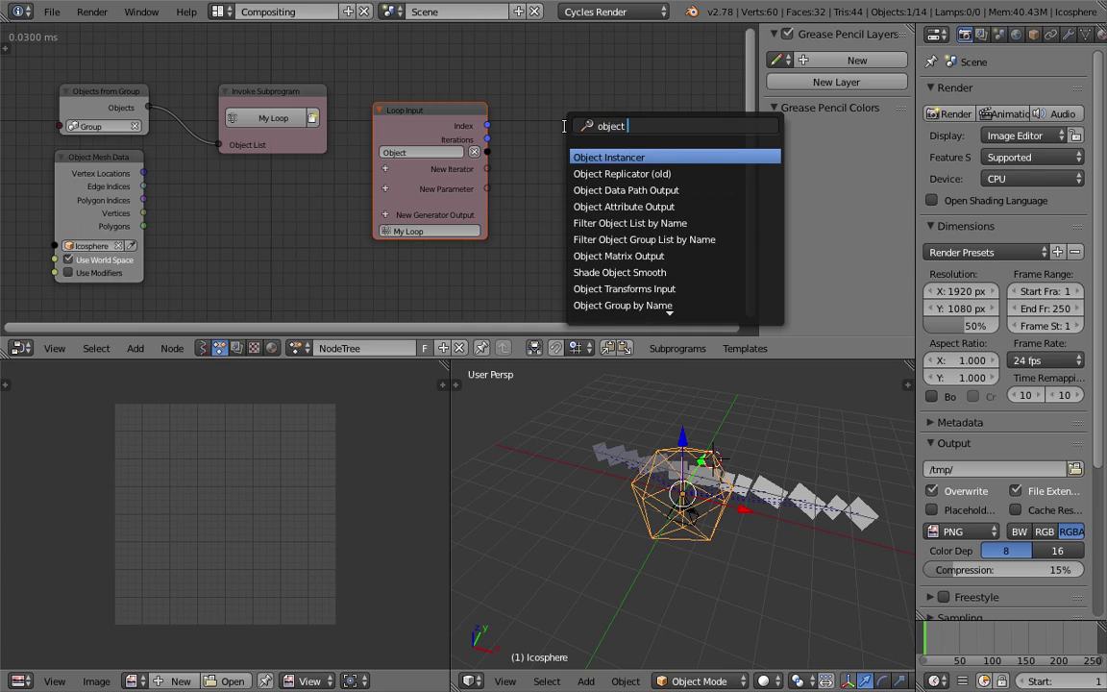
{"action": "key", "text": "Down"}
{"action": "key", "text": "Up"}
{"action": "key", "text": "Down"}
{"action": "key", "text": "Down"}
{"action": "key", "text": "Return"}
{"action": "left_click", "coordinate": [565, 131]}
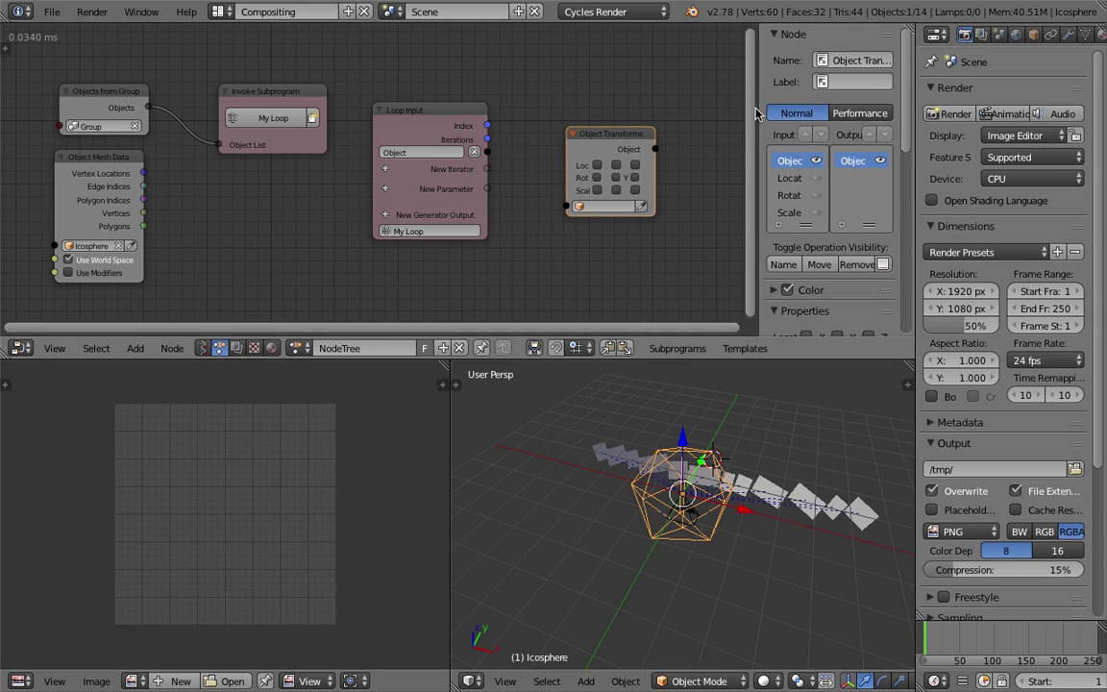
Enable all three location axes on the Object Transforms Output node and connect the loop's Object output to its Object input
{"action": "left_click_drag", "start_coordinate": [758, 110], "coordinate": [898, 109]}
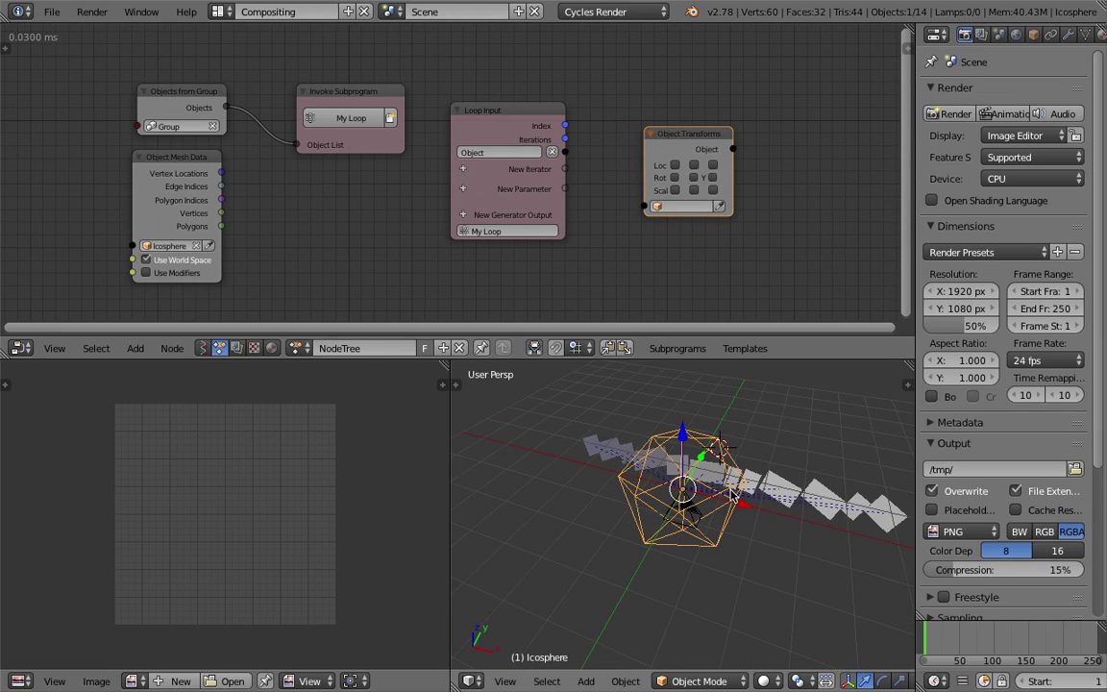
{"action": "middle_click_drag", "start_coordinate": [771, 500], "coordinate": [754, 492]}
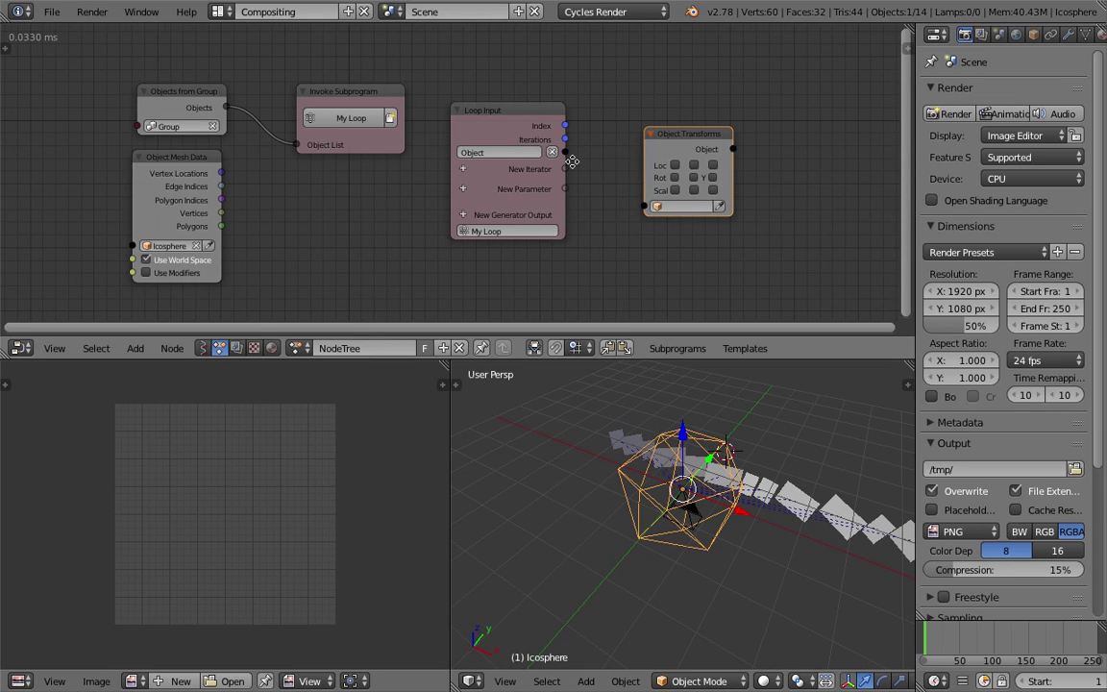
{"action": "middle_click_drag", "start_coordinate": [572, 162], "coordinate": [542, 155]}
{"action": "scroll", "coordinate": [673, 183], "scroll_direction": "up", "scroll_amount": 1}
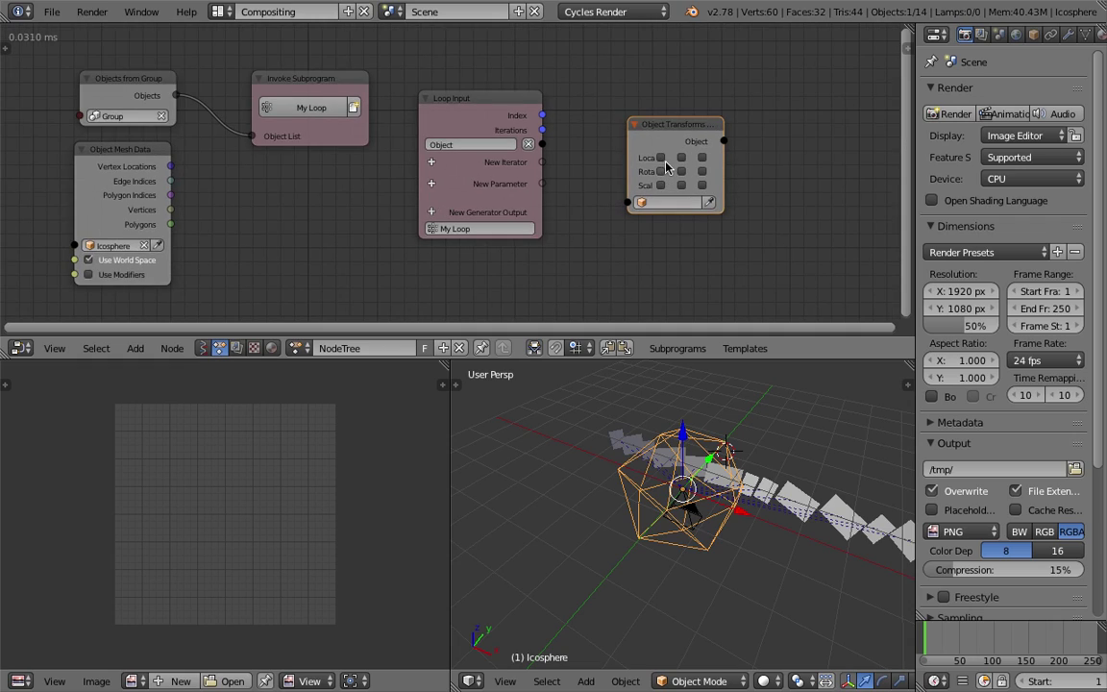
{"action": "left_click_drag", "start_coordinate": [660, 158], "coordinate": [740, 119]}
{"action": "left_click_drag", "start_coordinate": [545, 146], "coordinate": [677, 196]}
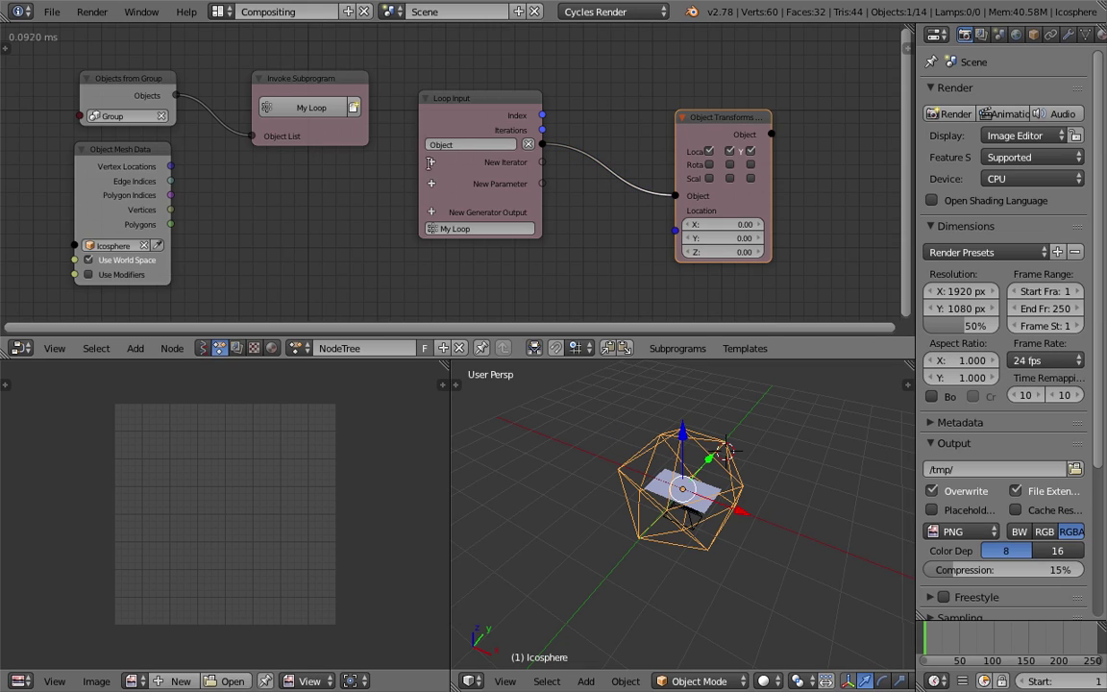
Add a Vector iterator to the loop and link the icosphere's Vertex Locations through it to the transform node's Location
{"action": "left_click", "coordinate": [430, 163]}
{"action": "type", "text": "vec"}
{"action": "left_click", "coordinate": [456, 195]}
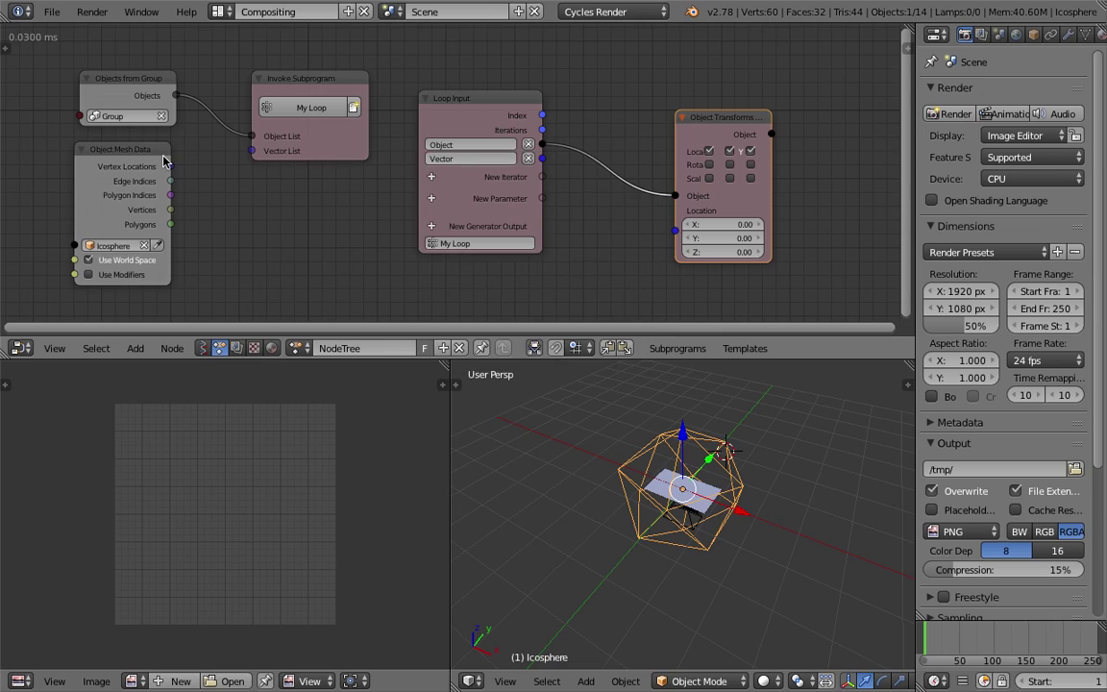
{"action": "left_click_drag", "start_coordinate": [171, 166], "coordinate": [251, 151]}
{"action": "left_click_drag", "start_coordinate": [543, 160], "coordinate": [675, 231]}
Set the 3D view to textured shading and inspect the image planes arranged on the icosphere's vertices
{"action": "middle_click_drag", "start_coordinate": [683, 485], "coordinate": [679, 588]}
{"action": "scroll", "coordinate": [633, 466], "scroll_direction": "up", "scroll_amount": 2}
{"action": "left_click", "coordinate": [764, 679]}
{"action": "left_click", "coordinate": [778, 639]}
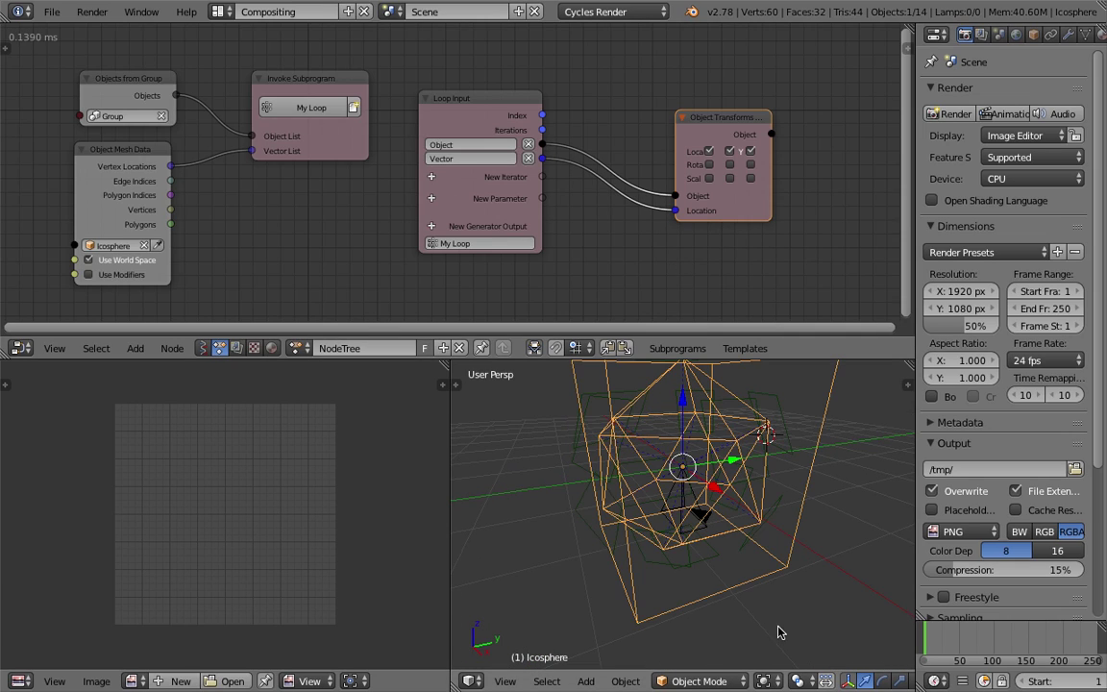
{"action": "left_click", "coordinate": [766, 681]}
{"action": "left_click", "coordinate": [777, 602]}
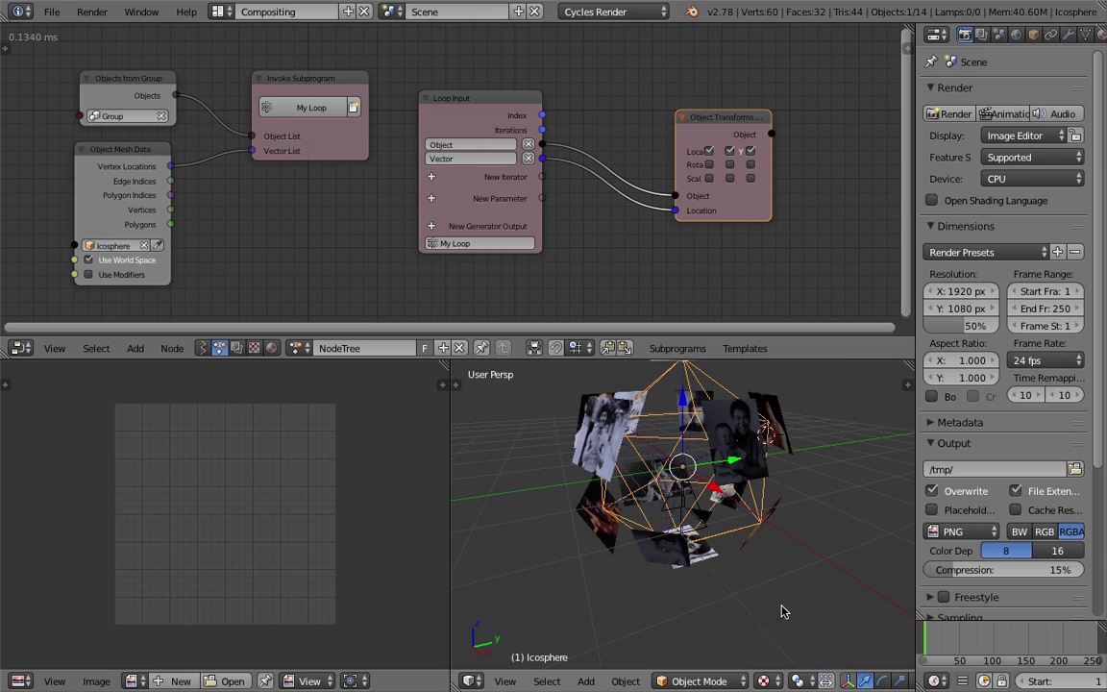
{"action": "middle_click_drag", "start_coordinate": [720, 539], "coordinate": [529, 537]}
{"action": "middle_click_drag", "start_coordinate": [607, 483], "coordinate": [575, 594]}
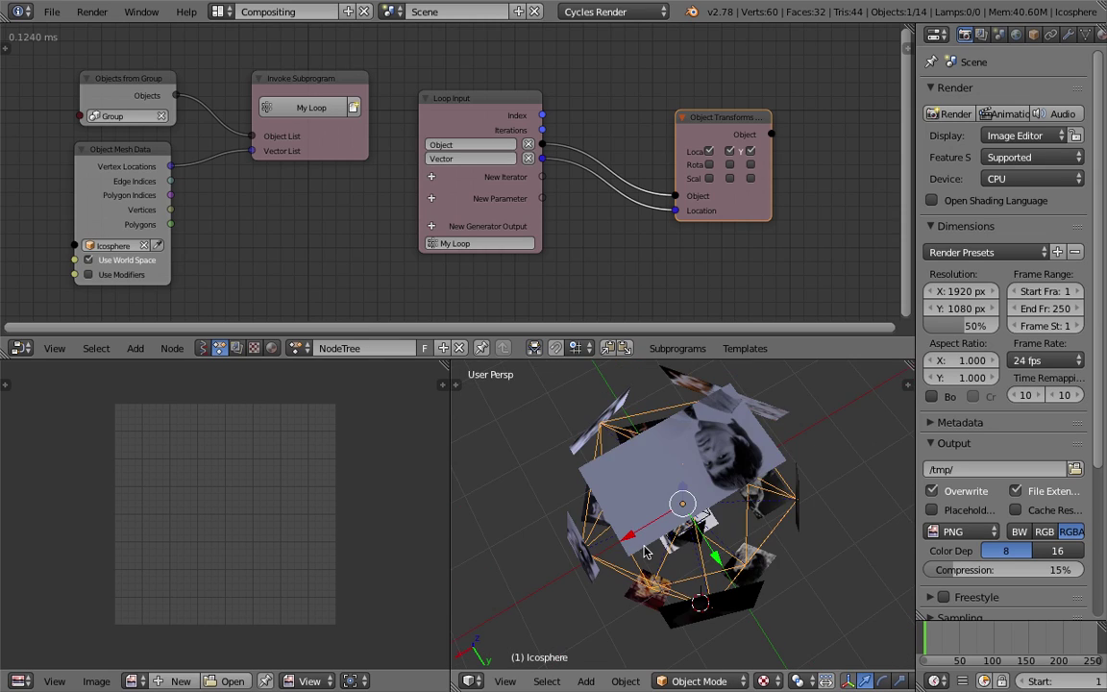
{"action": "scroll", "coordinate": [572, 494], "scroll_direction": "up", "scroll_amount": 4}
{"action": "middle_click_drag", "start_coordinate": [571, 494], "coordinate": [644, 456]}
{"action": "scroll", "coordinate": [638, 482], "scroll_direction": "down", "scroll_amount": 4}
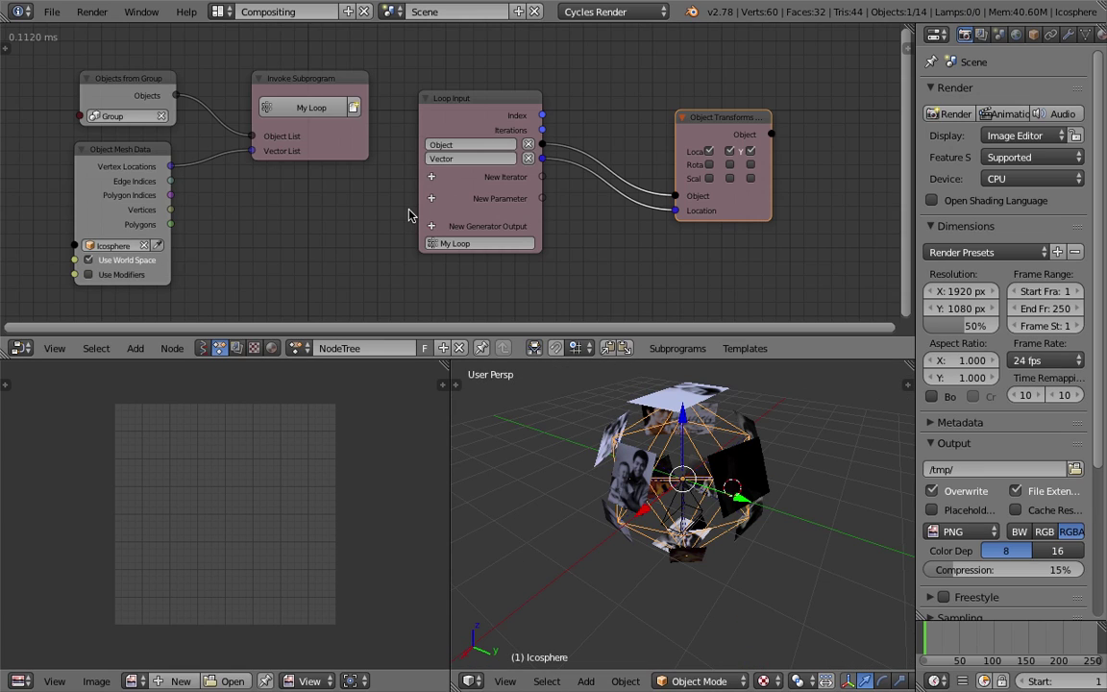
Save the scene over the existing file
{"action": "key", "text": "ctrl+s"}
{"action": "scroll", "coordinate": [774, 459], "scroll_direction": "up", "scroll_amount": 3}
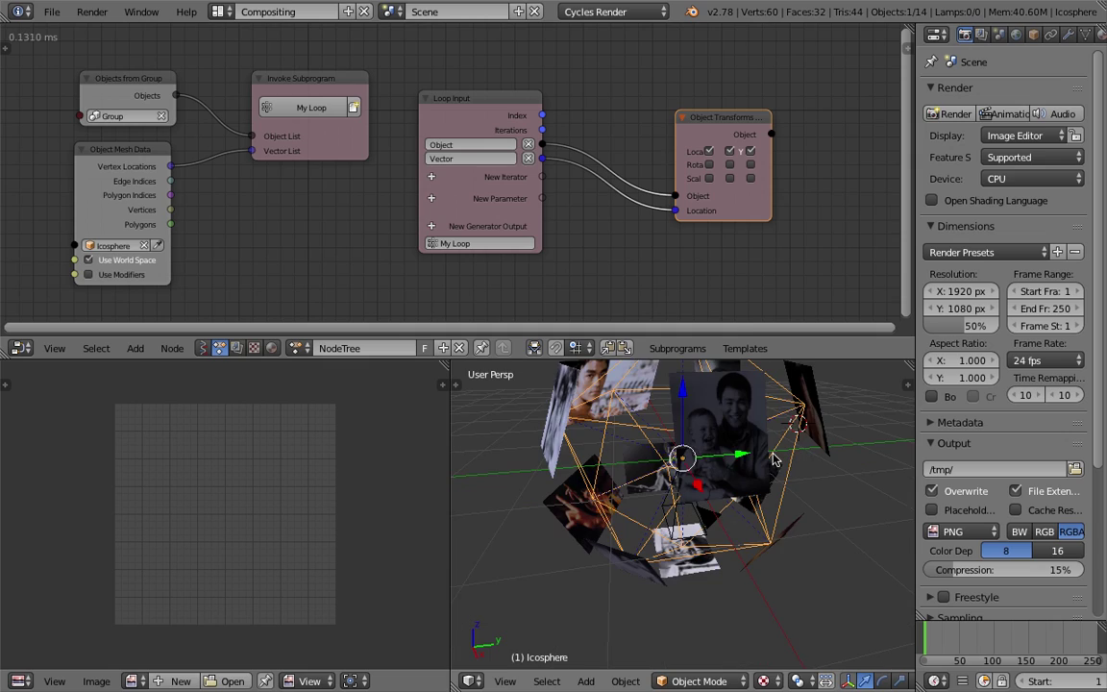
{"action": "middle_click_drag", "start_coordinate": [775, 459], "coordinate": [732, 522]}
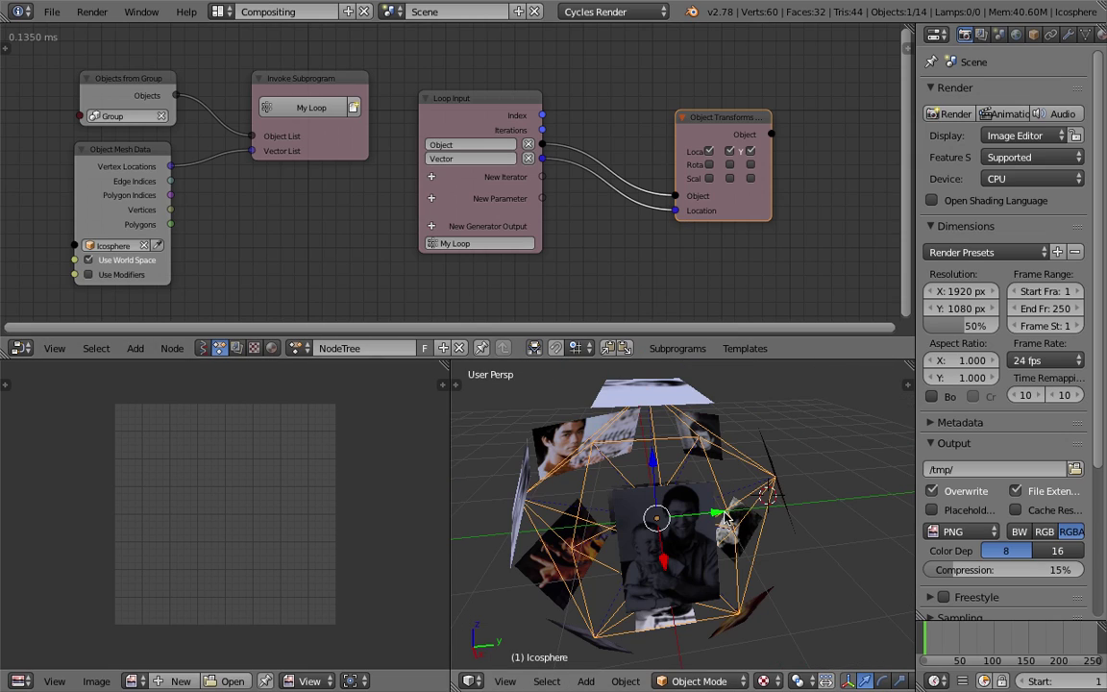
Try scaling the 3173583-legacy_block image plane directly in the 3D view
{"action": "right_click", "coordinate": [711, 480]}
{"action": "key", "text": "s"}
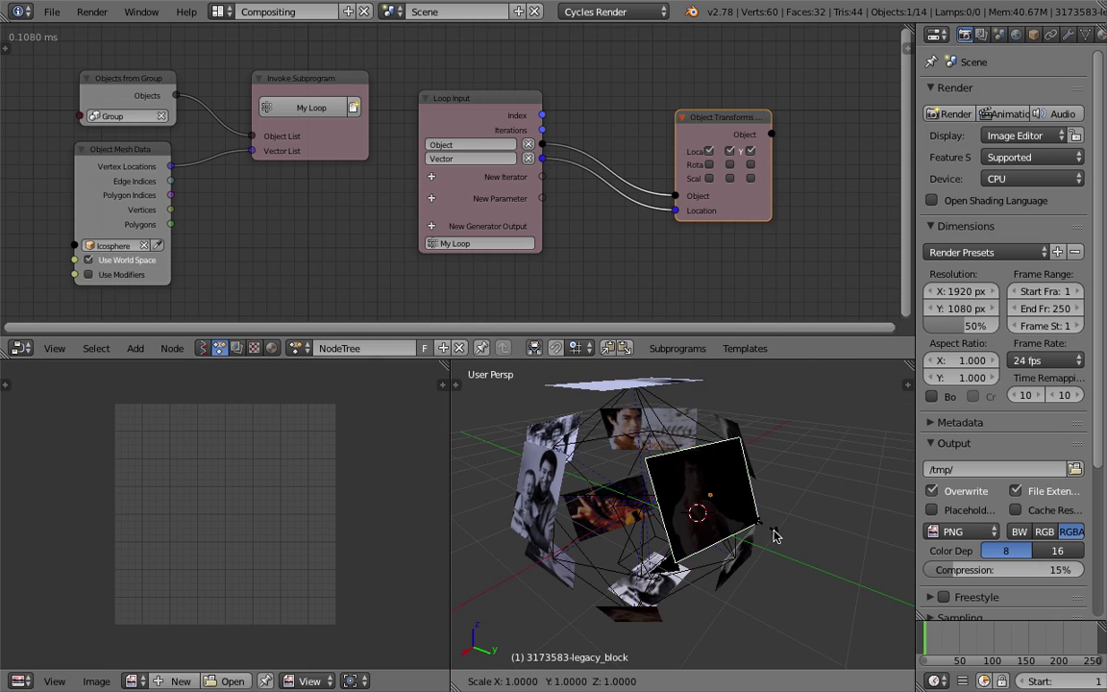
{"action": "right_click", "coordinate": [756, 528]}
{"action": "middle_click_drag", "start_coordinate": [719, 490], "coordinate": [817, 546]}
Enable all three scale axes on the Object Transforms Output node and set X, Y and Z scale to 0.97
{"action": "left_click", "coordinate": [709, 178]}
{"action": "left_click", "coordinate": [747, 179]}
{"action": "key", "text": "g"}
{"action": "left_click", "coordinate": [729, 249]}
{"action": "left_click_drag", "start_coordinate": [729, 251], "coordinate": [726, 278]}
{"action": "middle_click_drag", "start_coordinate": [758, 576], "coordinate": [493, 417]}
{"action": "middle_click_drag", "start_coordinate": [572, 423], "coordinate": [528, 385]}
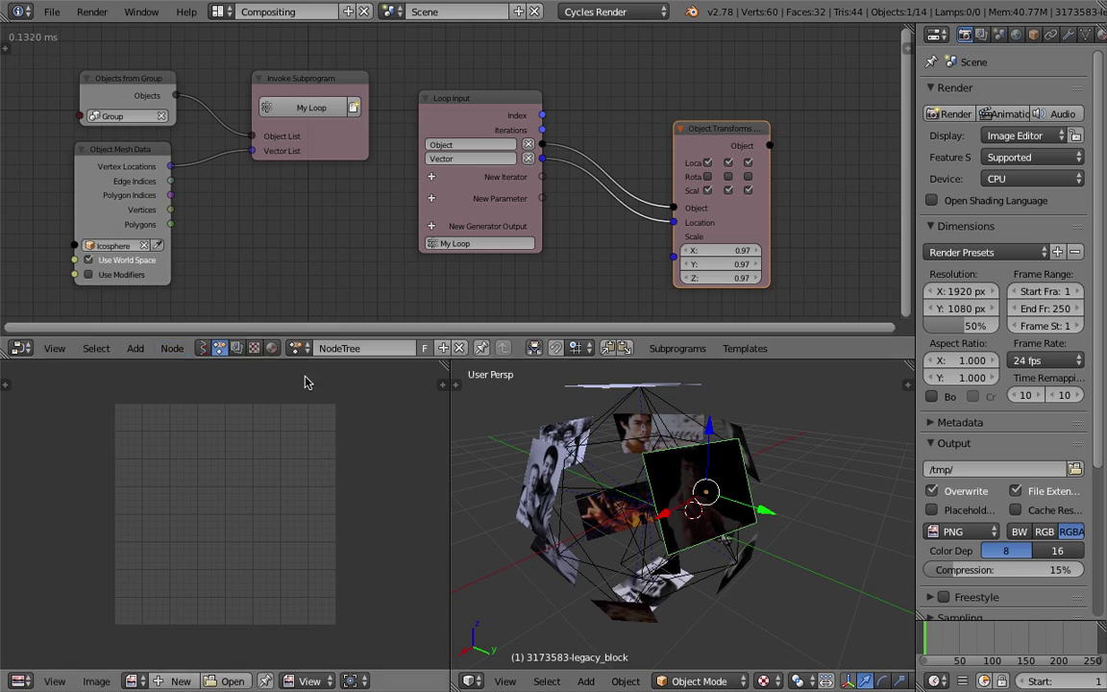
Switch to the 3D View Full screen layout and set its viewport shading to Texture
{"action": "left_click", "coordinate": [218, 11]}
{"action": "left_click", "coordinate": [240, 41]}
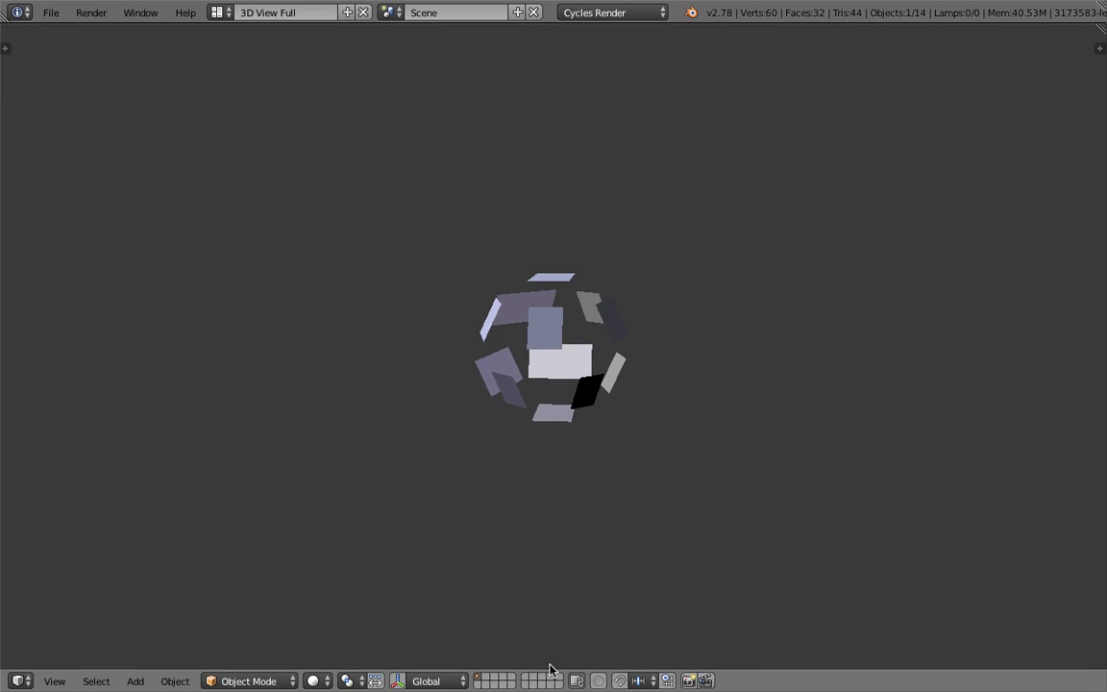
{"action": "left_click", "coordinate": [317, 680]}
{"action": "left_click", "coordinate": [345, 602]}
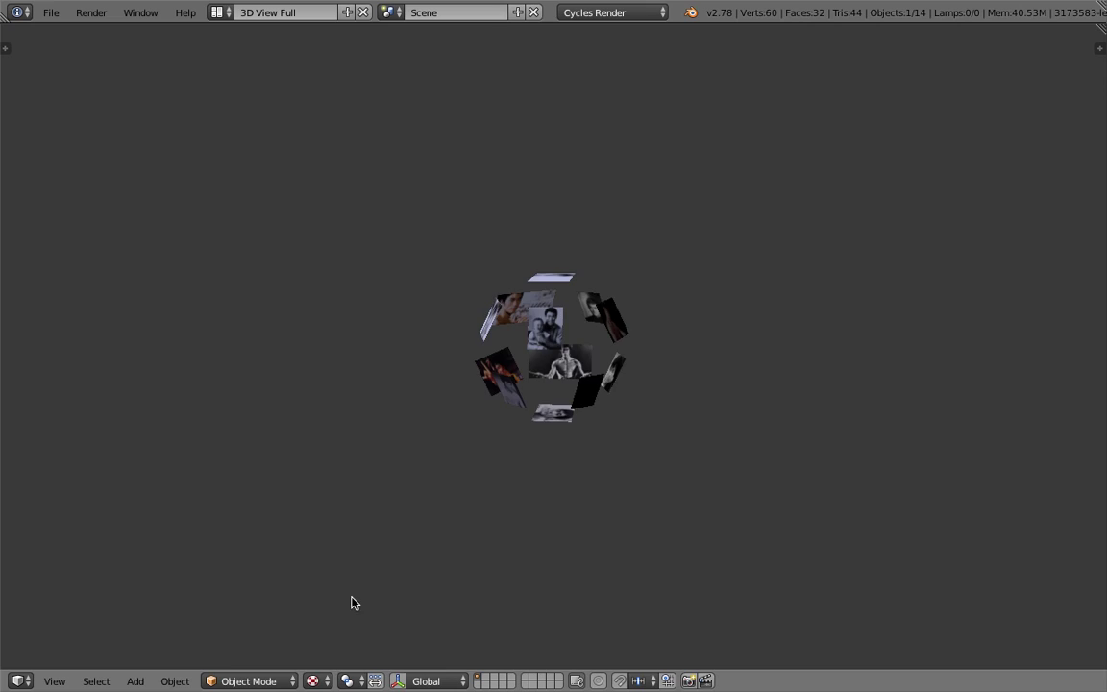
{"action": "scroll", "coordinate": [497, 460], "scroll_direction": "up", "scroll_amount": 4}
Save the scene and show the 3D view's display and shading settings
{"action": "key", "text": "ctrl+s"}
{"action": "left_click", "coordinate": [631, 395]}
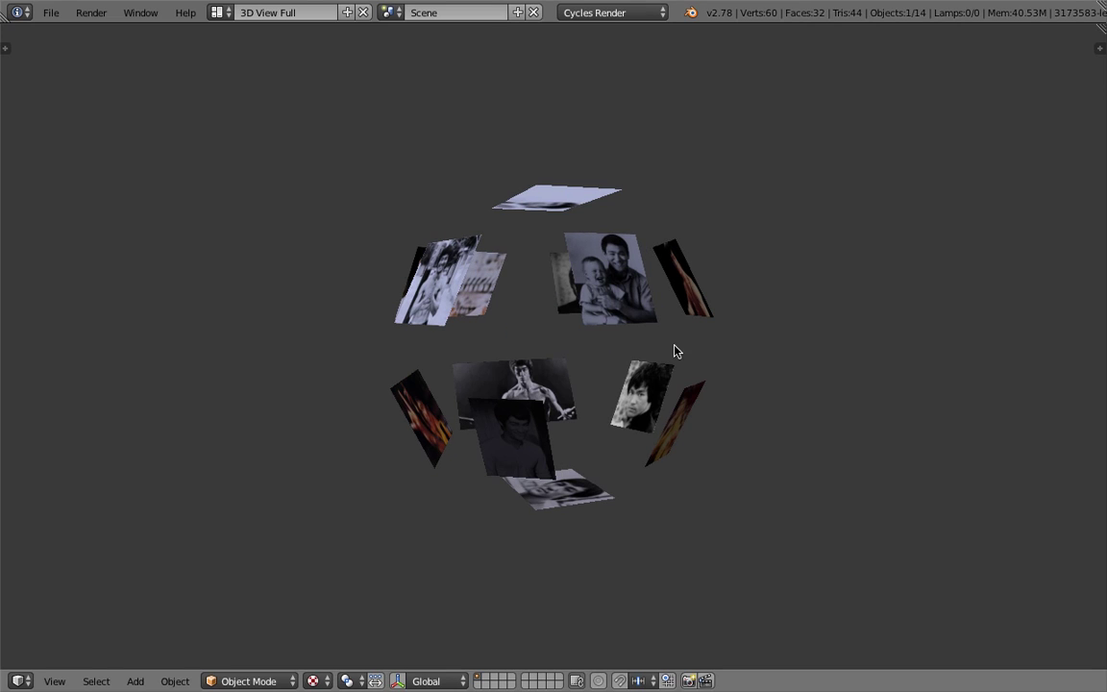
{"action": "left_click", "coordinate": [1095, 50]}
{"action": "scroll", "coordinate": [932, 365], "scroll_direction": "down", "scroll_amount": 8}
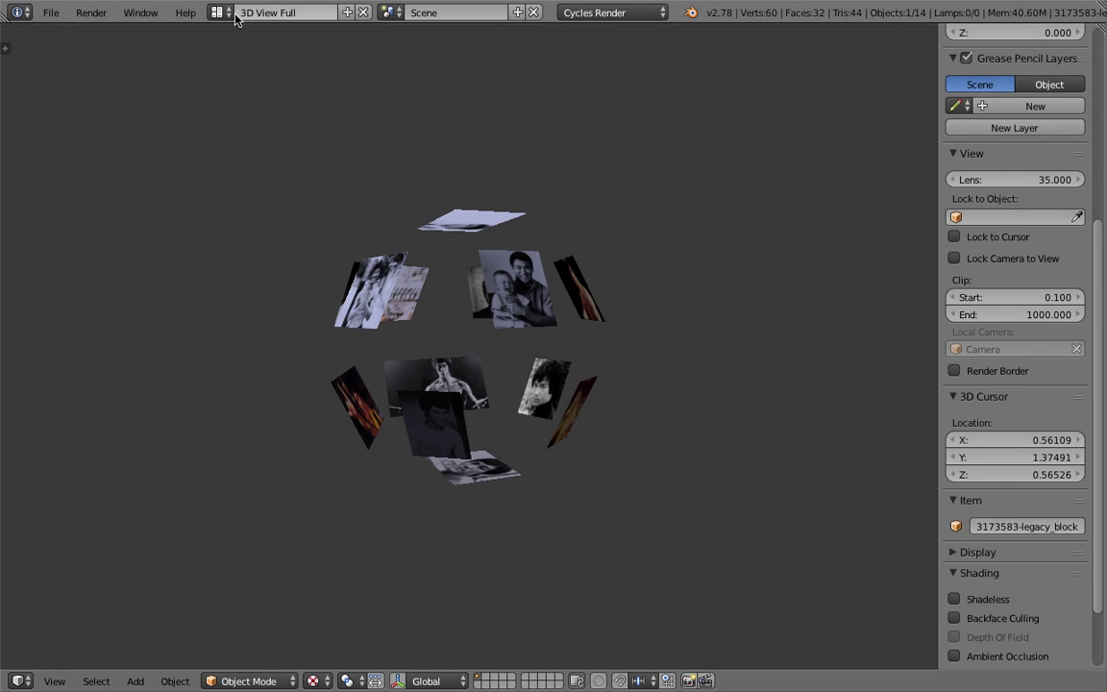
Switch to the Default screen layout and view the photo sphere from the side
{"action": "left_click", "coordinate": [234, 14]}
{"action": "left_click", "coordinate": [229, 87]}
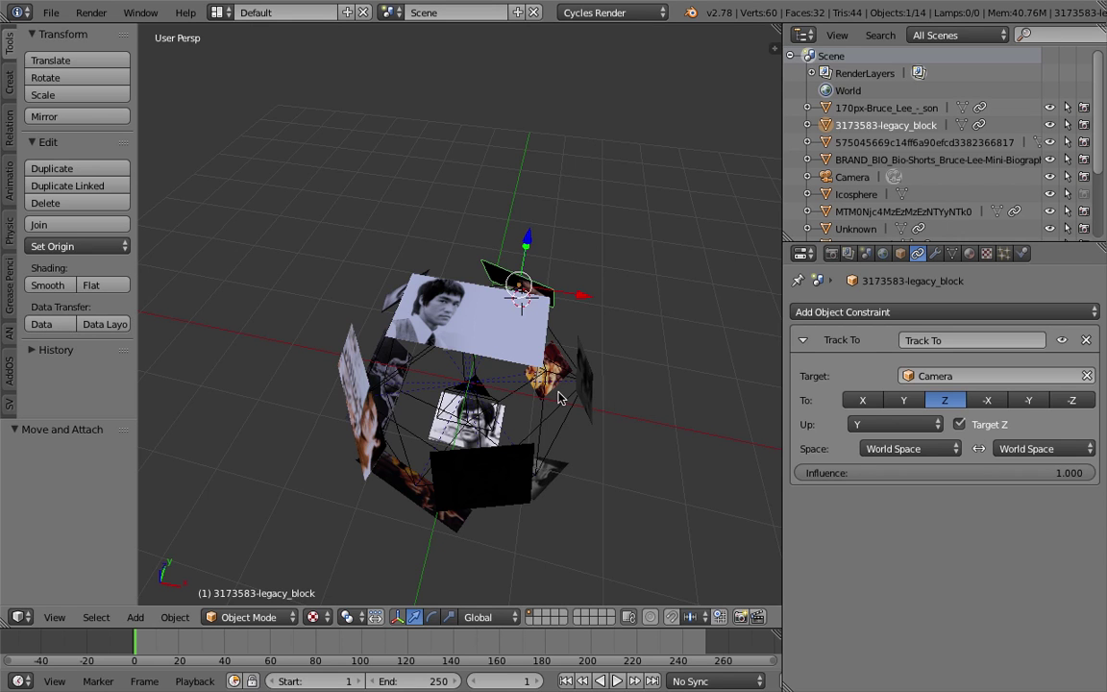
{"action": "middle_click_drag", "start_coordinate": [560, 398], "coordinate": [512, 262]}
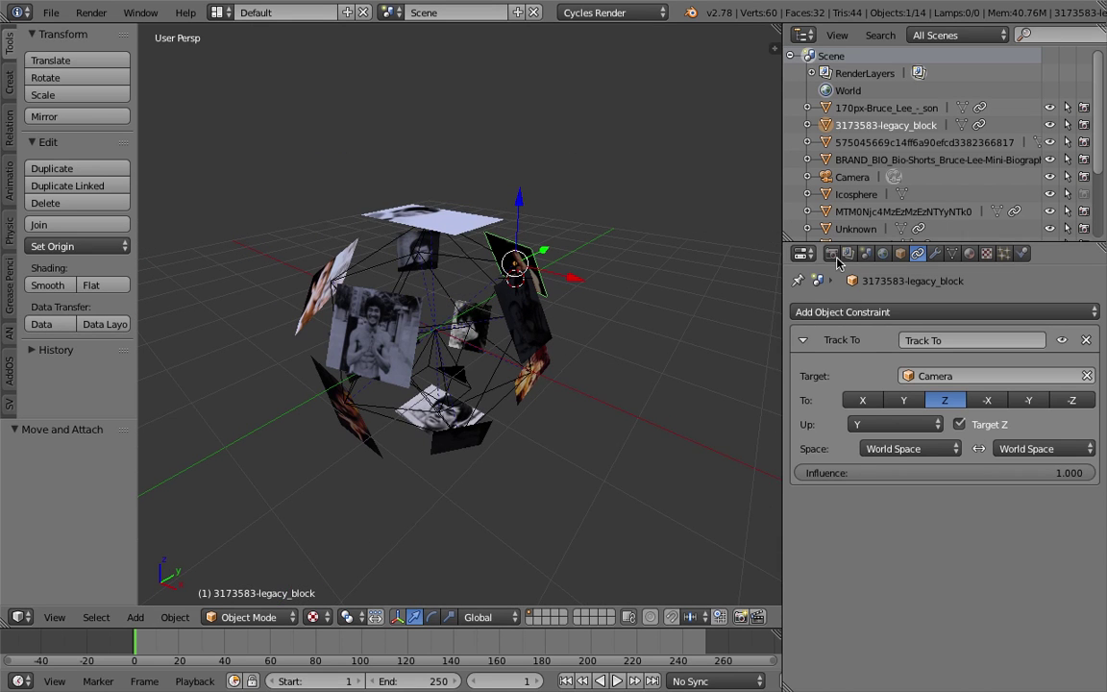
Set the render resolution to 1024 × 512 px at 100% scale
{"action": "left_click", "coordinate": [833, 254]}
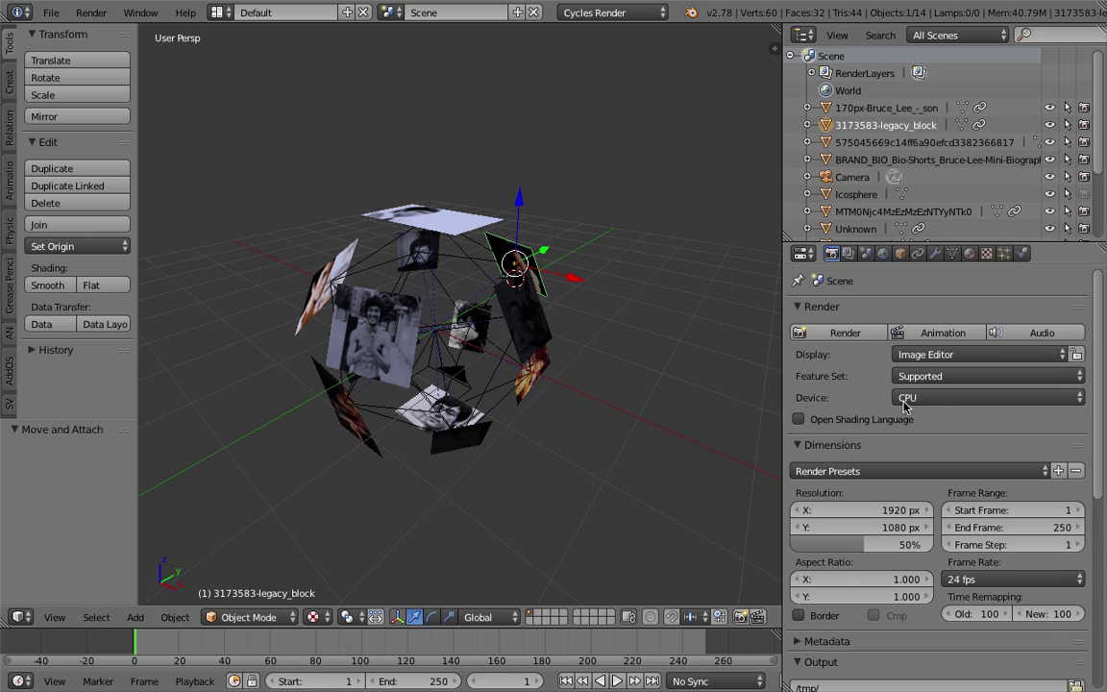
{"action": "left_click", "coordinate": [876, 511]}
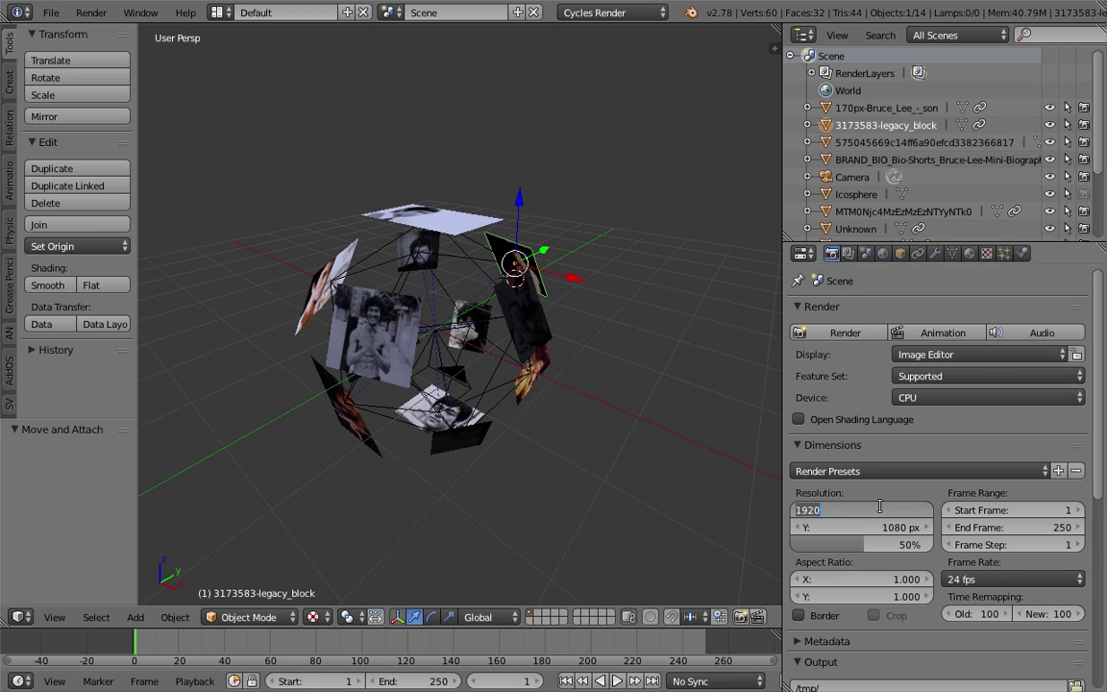
{"action": "type", "text": "1024"}
{"action": "key", "text": "Tab"}
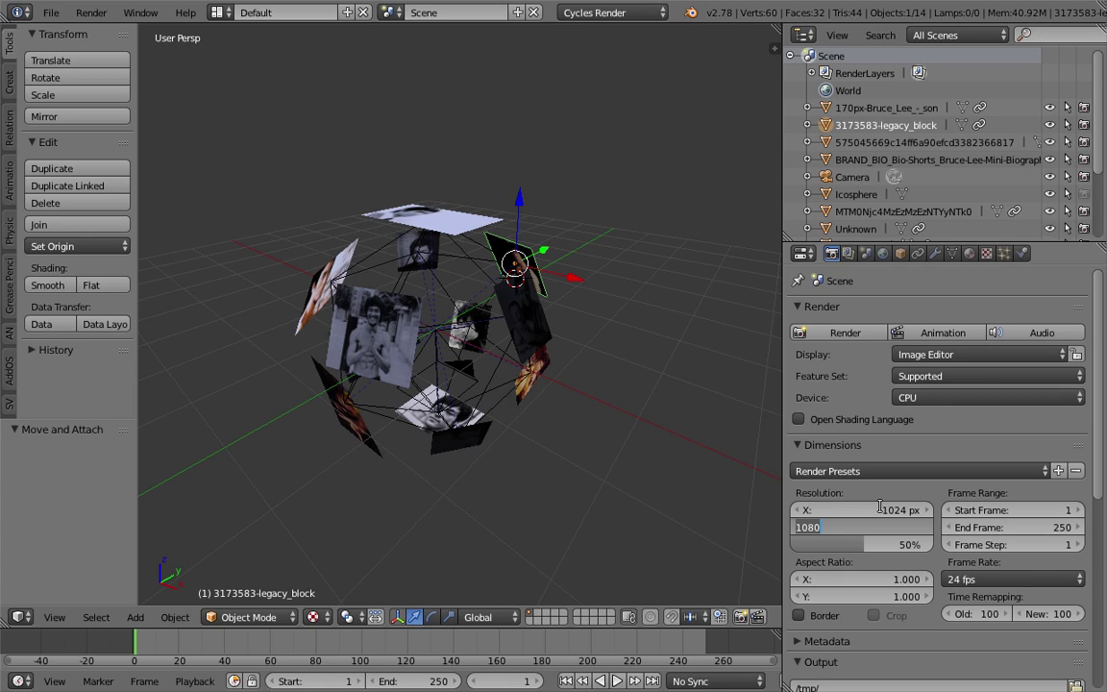
{"action": "type", "text": "512"}
{"action": "key", "text": "Return"}
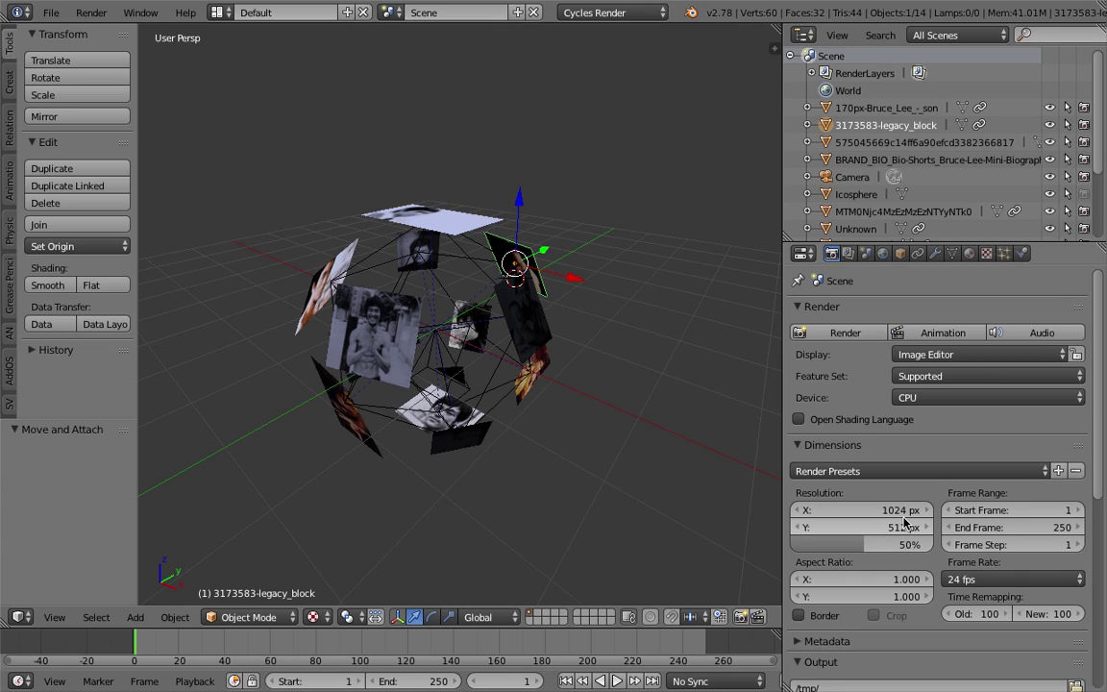
{"action": "scroll", "coordinate": [904, 522], "scroll_direction": "down", "scroll_amount": 1}
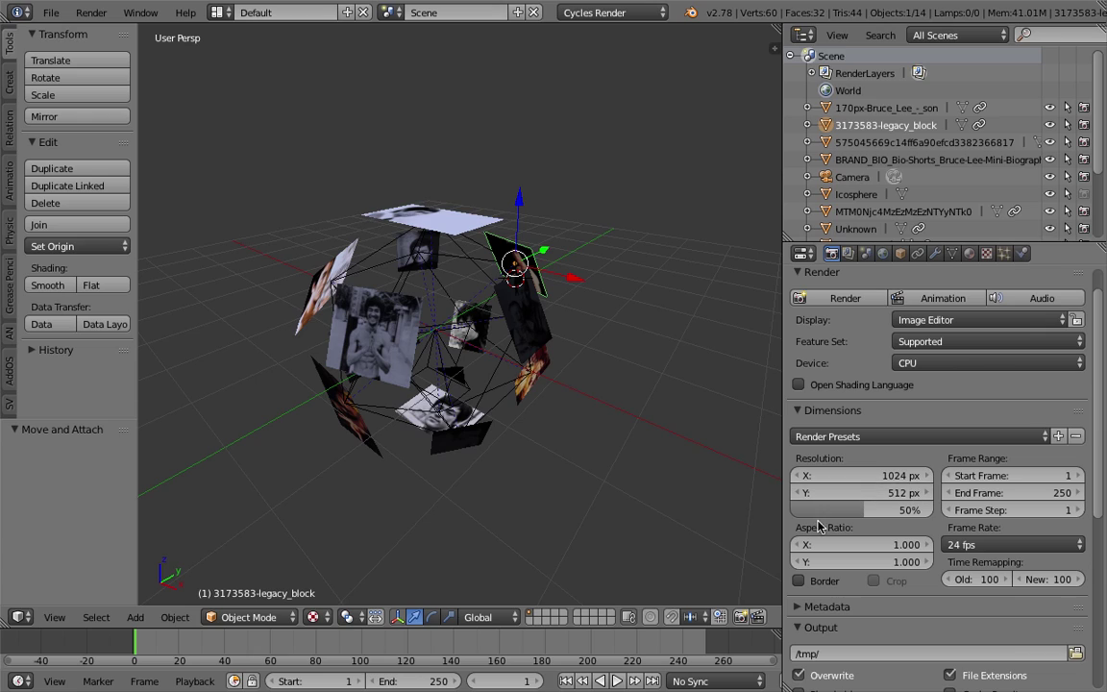
{"action": "scroll", "coordinate": [511, 332], "scroll_direction": "up", "scroll_amount": 2}
{"action": "middle_click_drag", "start_coordinate": [534, 342], "coordinate": [543, 348], "text": "shift"}
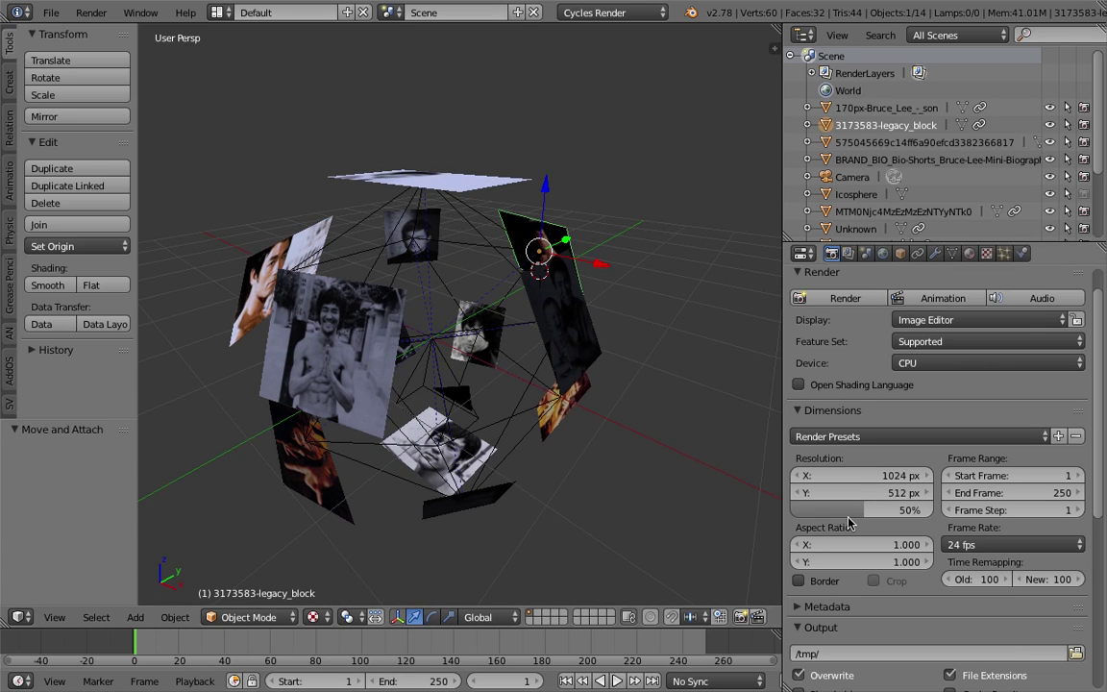
{"action": "left_click_drag", "start_coordinate": [862, 511], "coordinate": [942, 510]}
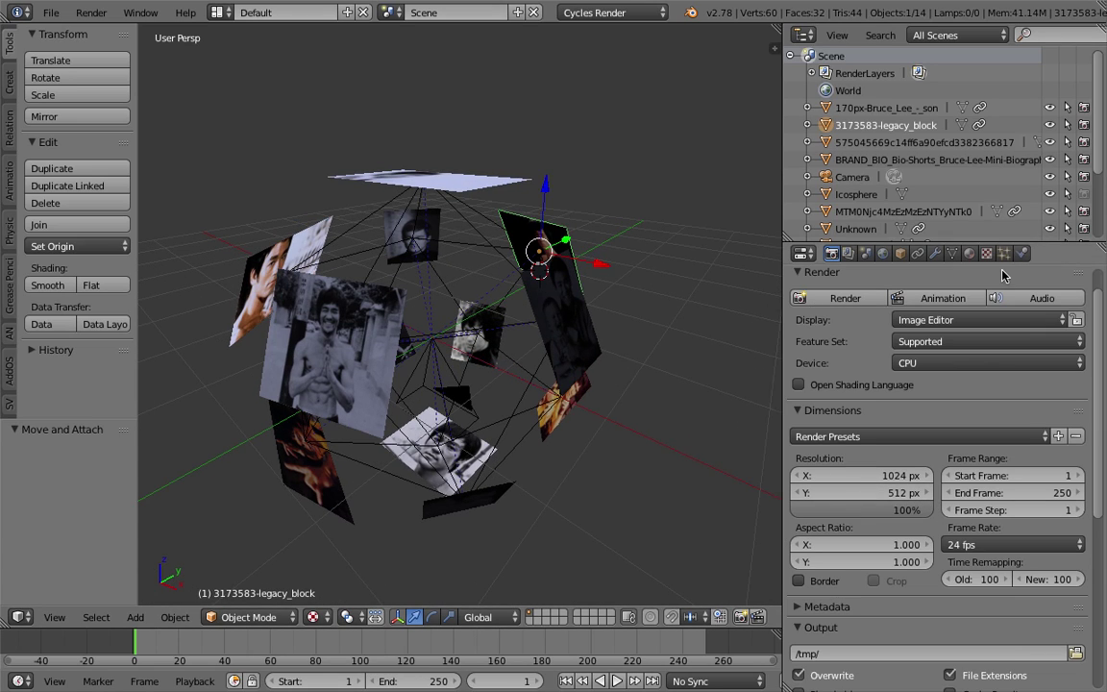
Select the Camera object and set its lens type to Panoramic
{"action": "left_click", "coordinate": [851, 177]}
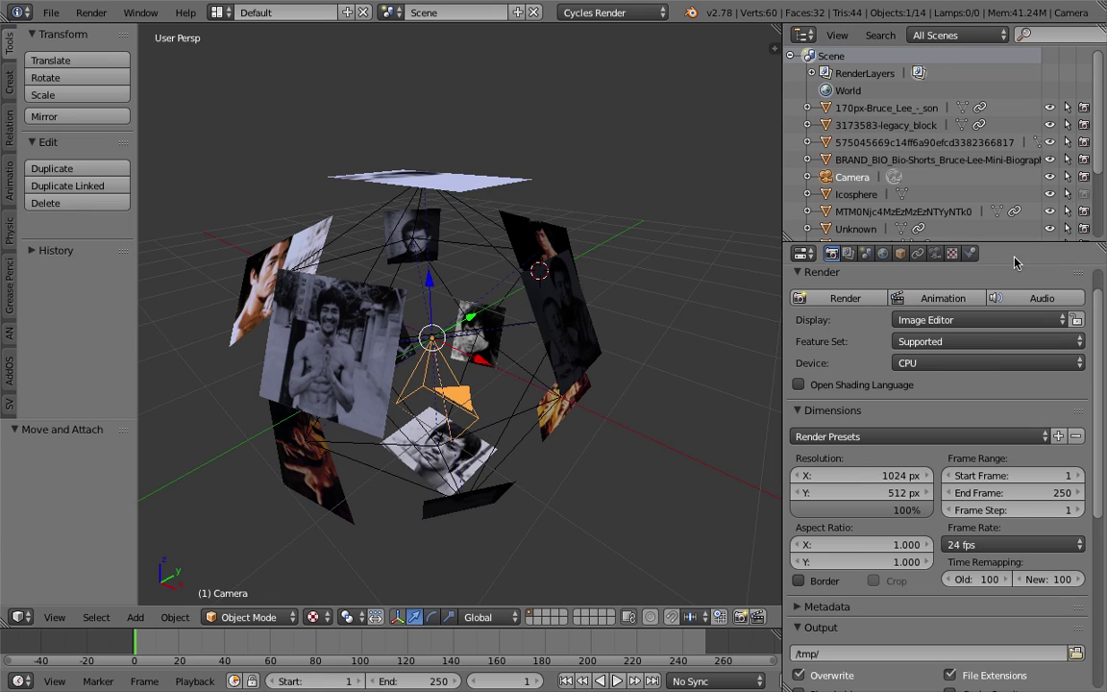
{"action": "left_click", "coordinate": [935, 253]}
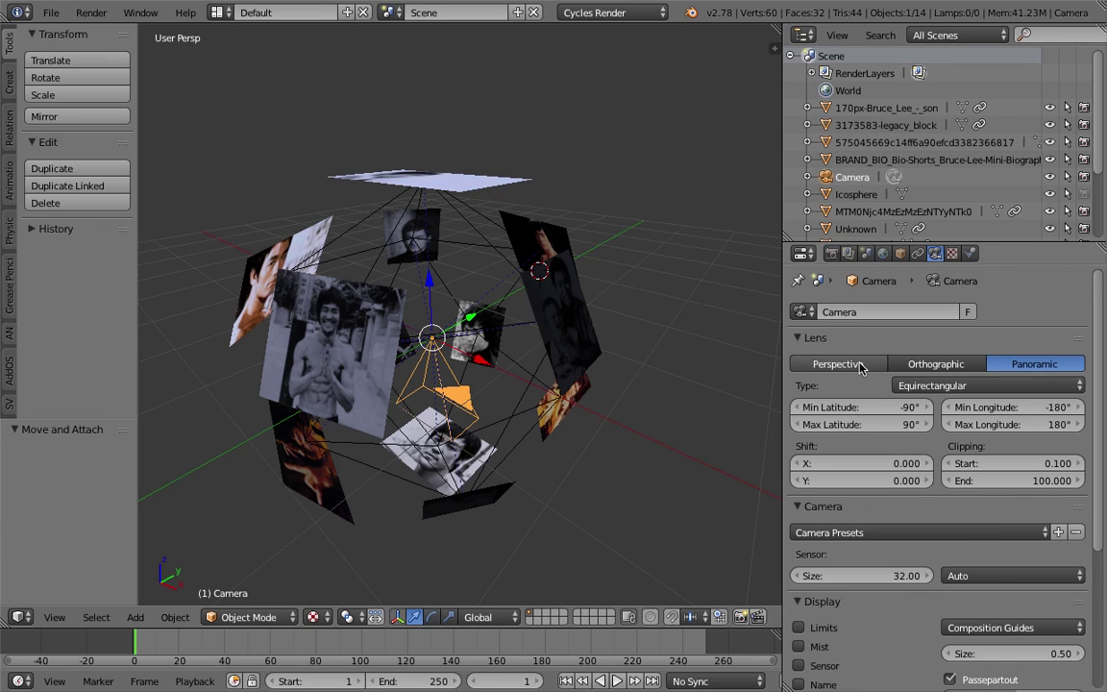
{"action": "left_click", "coordinate": [859, 367]}
{"action": "left_click", "coordinate": [937, 367]}
{"action": "left_click", "coordinate": [1033, 367]}
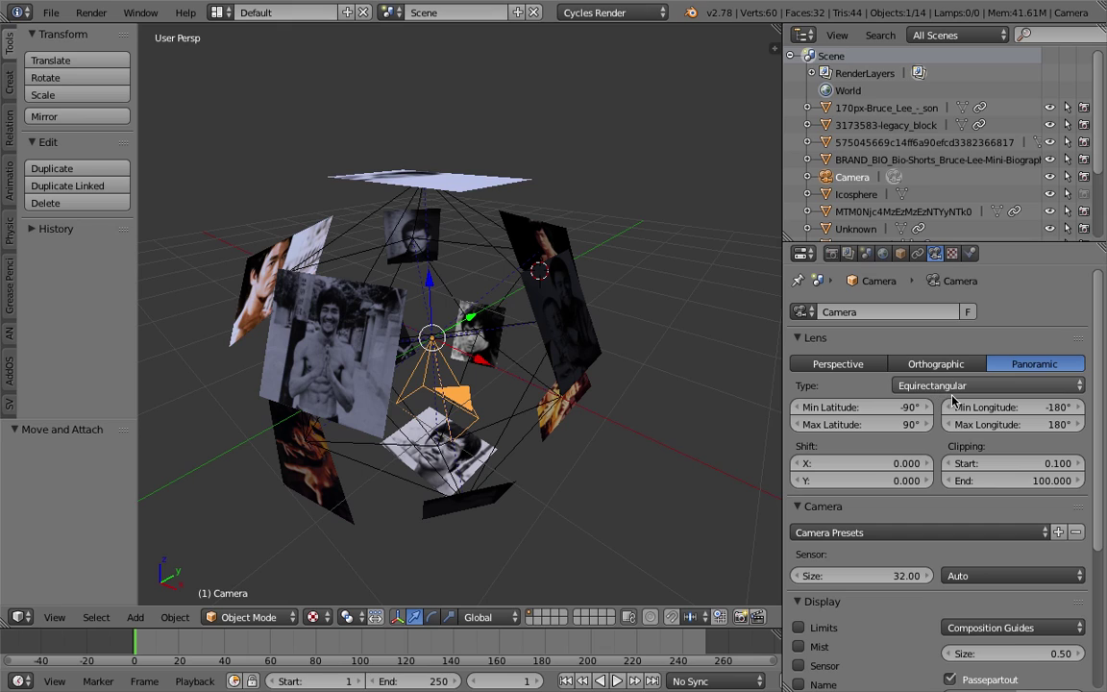
Save the scene and render the current frame as an image
{"action": "middle_click_drag", "start_coordinate": [636, 403], "coordinate": [487, 398]}
{"action": "key", "text": "ctrl+s"}
{"action": "left_click", "coordinate": [487, 398]}
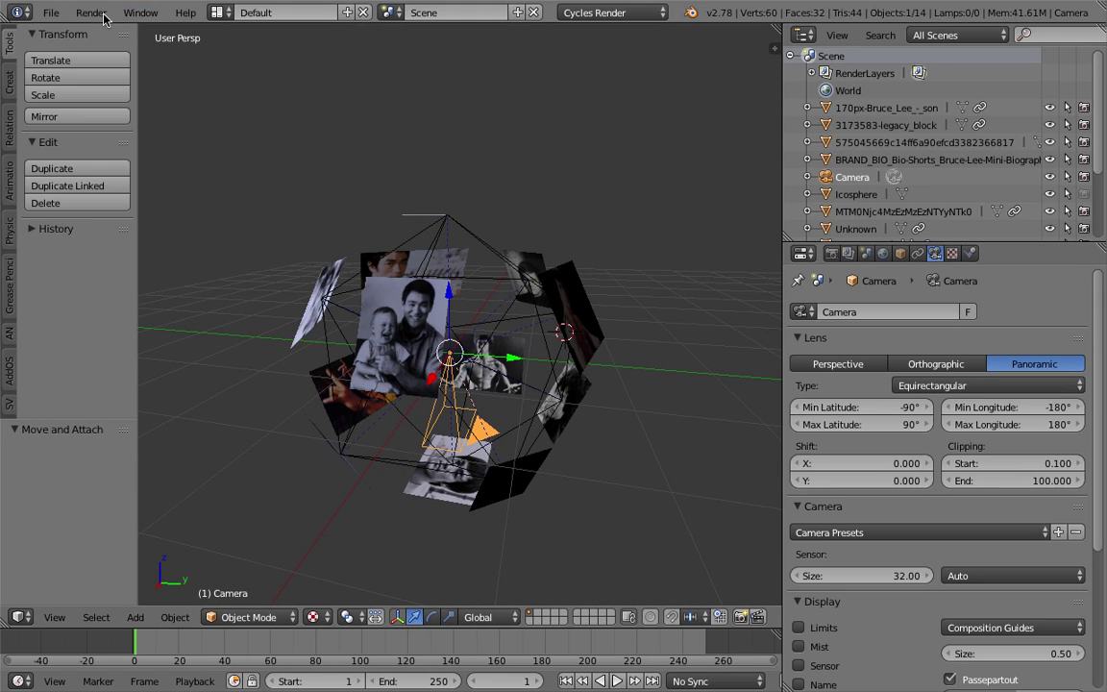
{"action": "left_click", "coordinate": [102, 14]}
{"action": "left_click", "coordinate": [111, 32]}
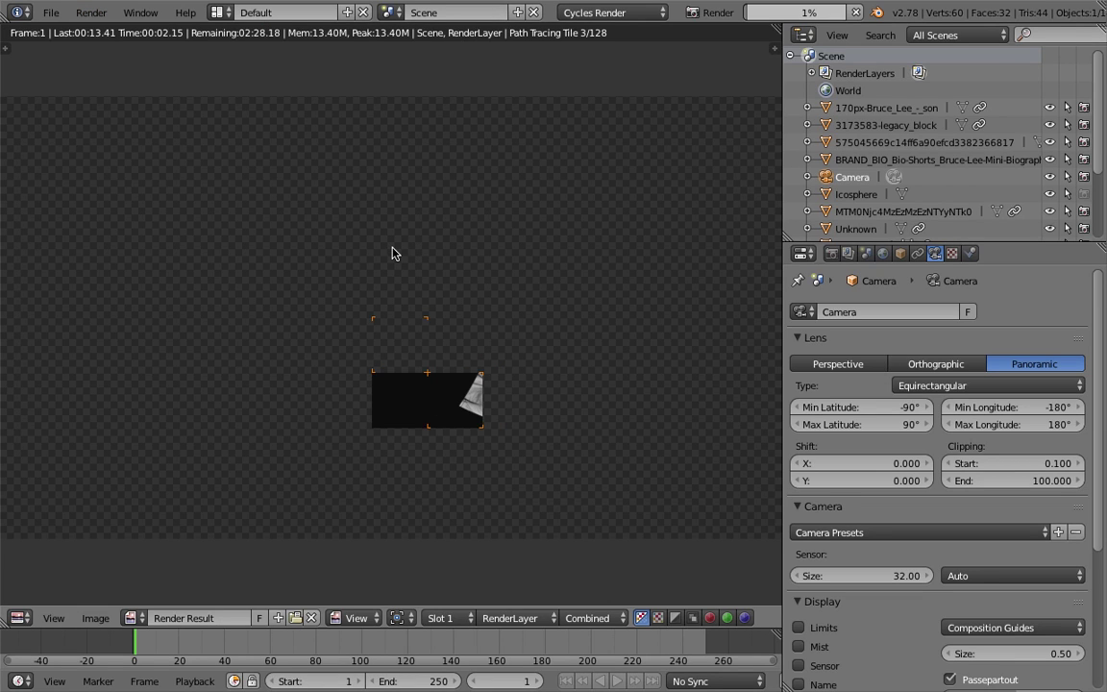
{"action": "scroll", "coordinate": [440, 298], "scroll_direction": "down", "scroll_amount": 1}
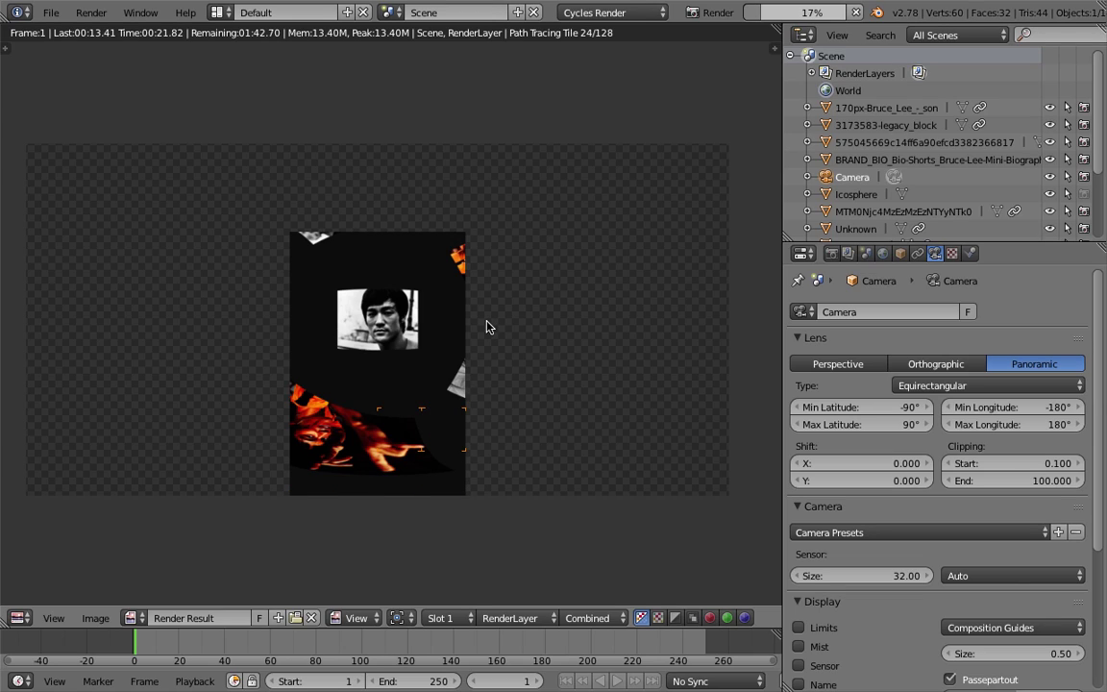
{"action": "middle_click_drag", "start_coordinate": [461, 315], "coordinate": [473, 322]}
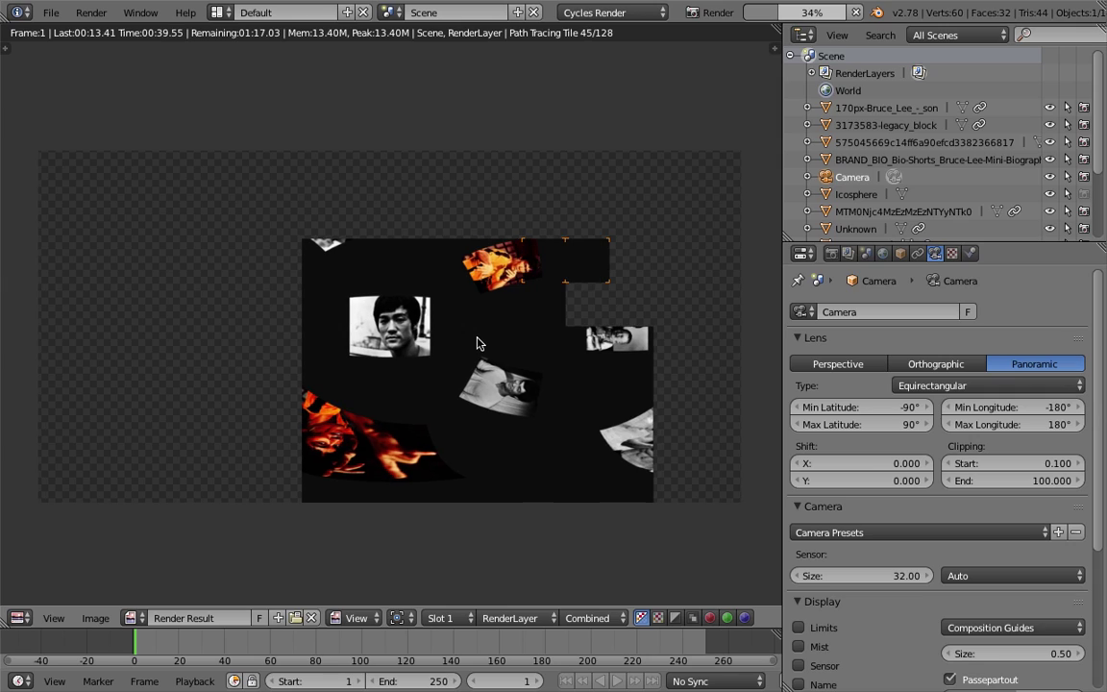
{"action": "scroll", "coordinate": [457, 317], "scroll_direction": "up", "scroll_amount": 2}
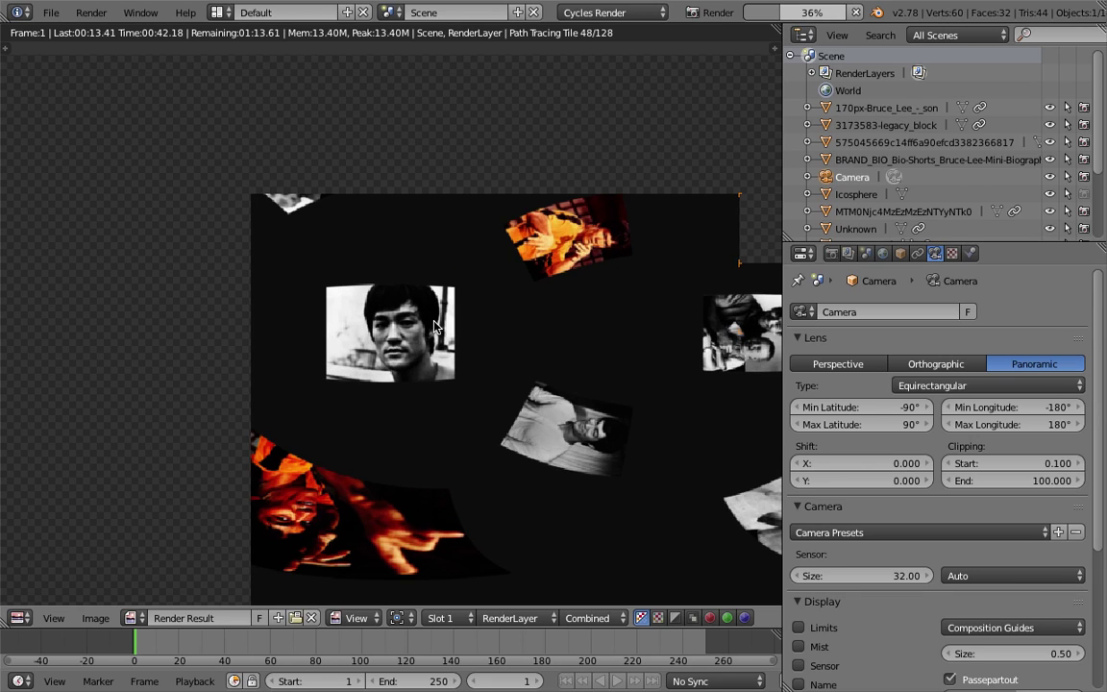
{"action": "scroll", "coordinate": [434, 327], "scroll_direction": "down", "scroll_amount": 1}
Set the scene's Color Management exposure to 0.542 and gamma to 1.256
{"action": "left_click", "coordinate": [865, 253]}
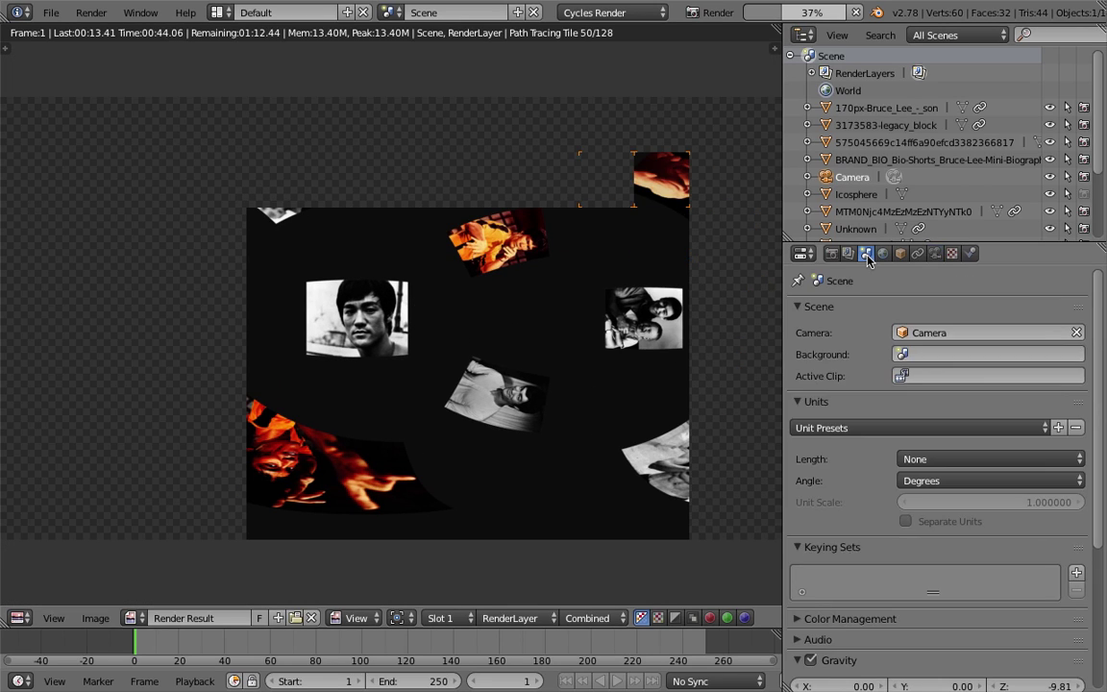
{"action": "scroll", "coordinate": [849, 481], "scroll_direction": "down", "scroll_amount": 5}
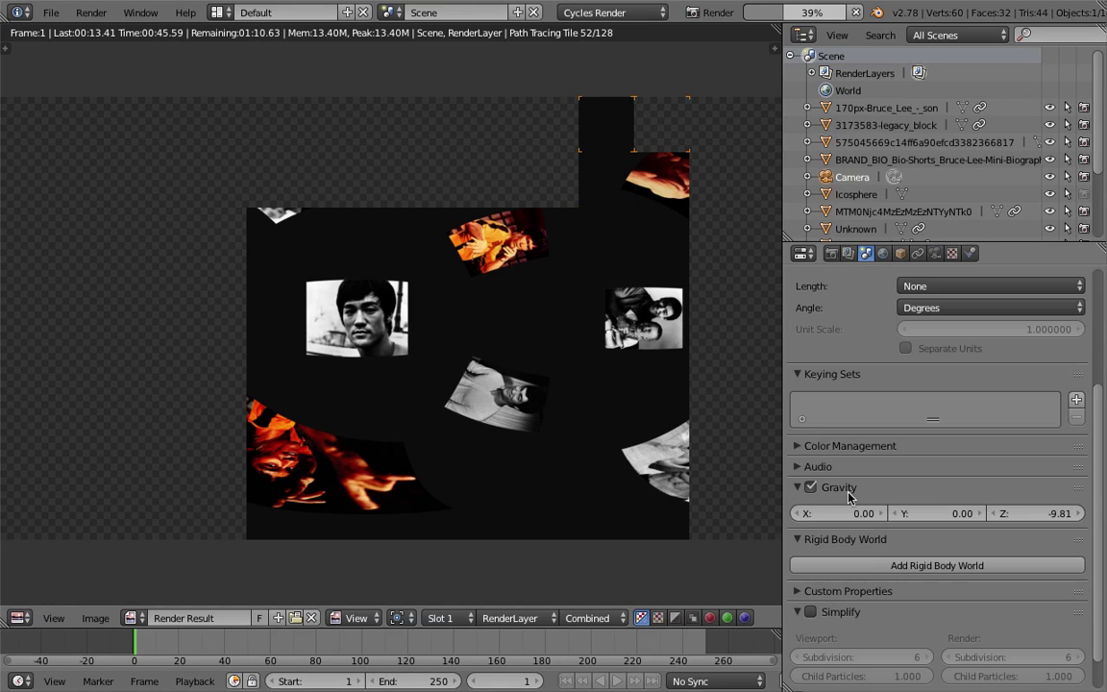
{"action": "left_click", "coordinate": [851, 446]}
{"action": "scroll", "coordinate": [854, 450], "scroll_direction": "down", "scroll_amount": 2}
{"action": "mouse_move", "coordinate": [947, 489]}
{"action": "left_mouse_down"}
{"action": "mouse_move", "coordinate": [971, 488]}
{"action": "mouse_move", "coordinate": [952, 489]}
{"action": "left_mouse_up"}
{"action": "mouse_move", "coordinate": [885, 509]}
{"action": "left_mouse_down"}
{"action": "mouse_move", "coordinate": [903, 508]}
{"action": "mouse_move", "coordinate": [877, 488]}
{"action": "left_mouse_up"}
{"action": "scroll", "coordinate": [393, 272], "scroll_direction": "up", "scroll_amount": 2}
{"action": "scroll", "coordinate": [466, 299], "scroll_direction": "down", "scroll_amount": 4}
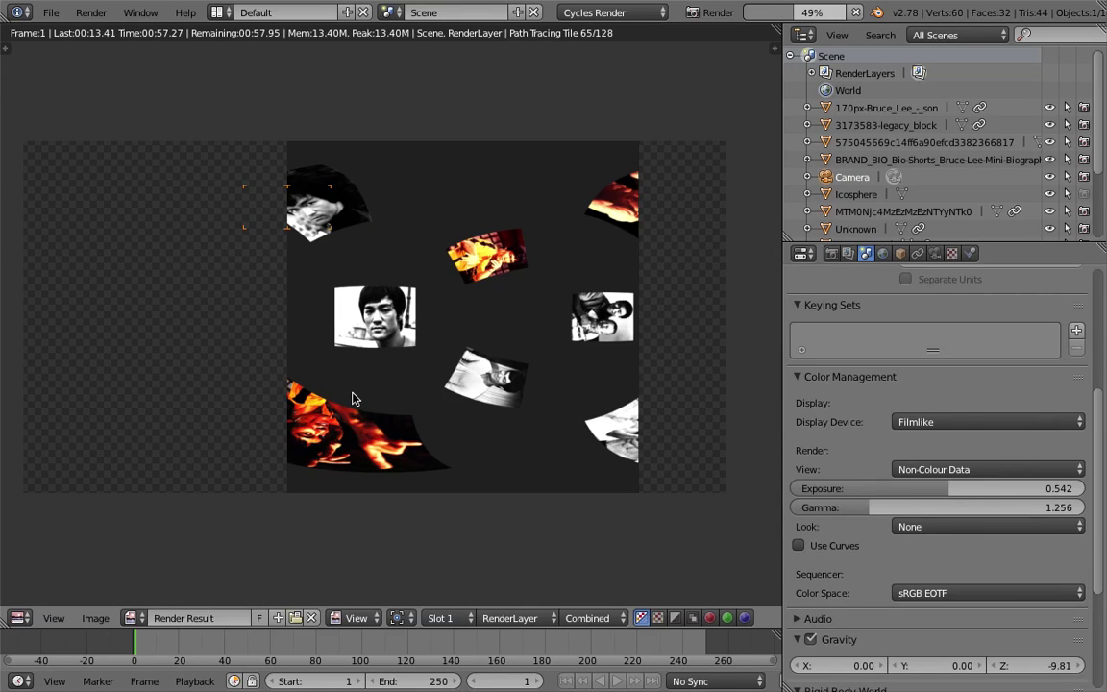
Enable nodes for the World surface and set its background color to white
{"action": "left_click", "coordinate": [885, 253]}
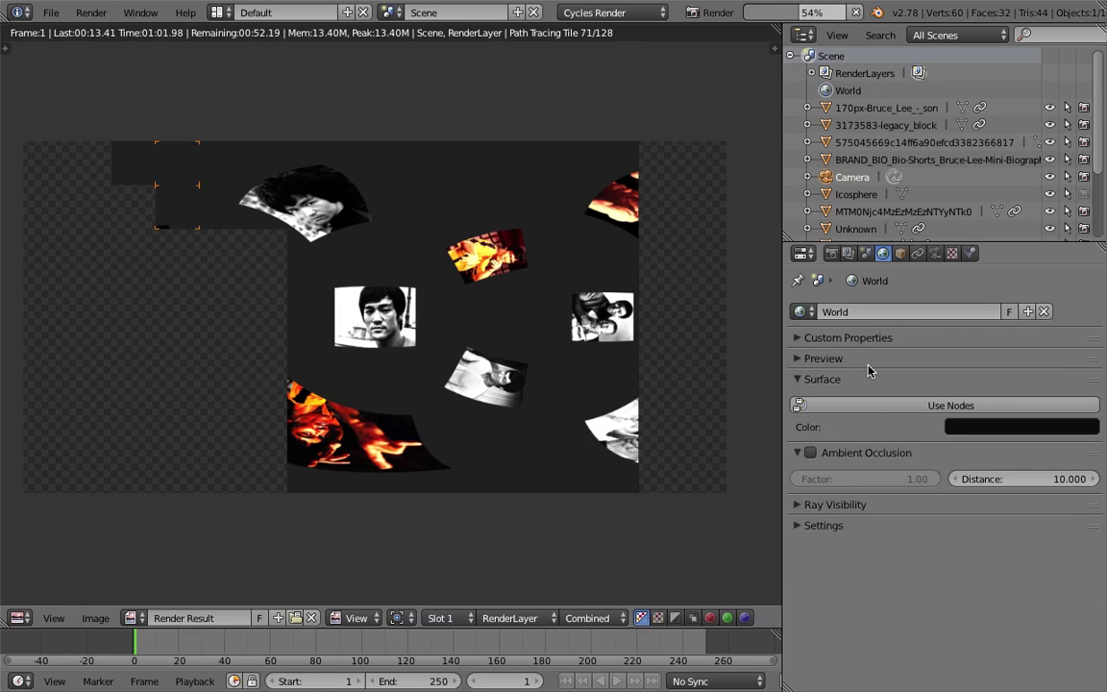
{"action": "left_click", "coordinate": [961, 405]}
{"action": "left_click", "coordinate": [1021, 438]}
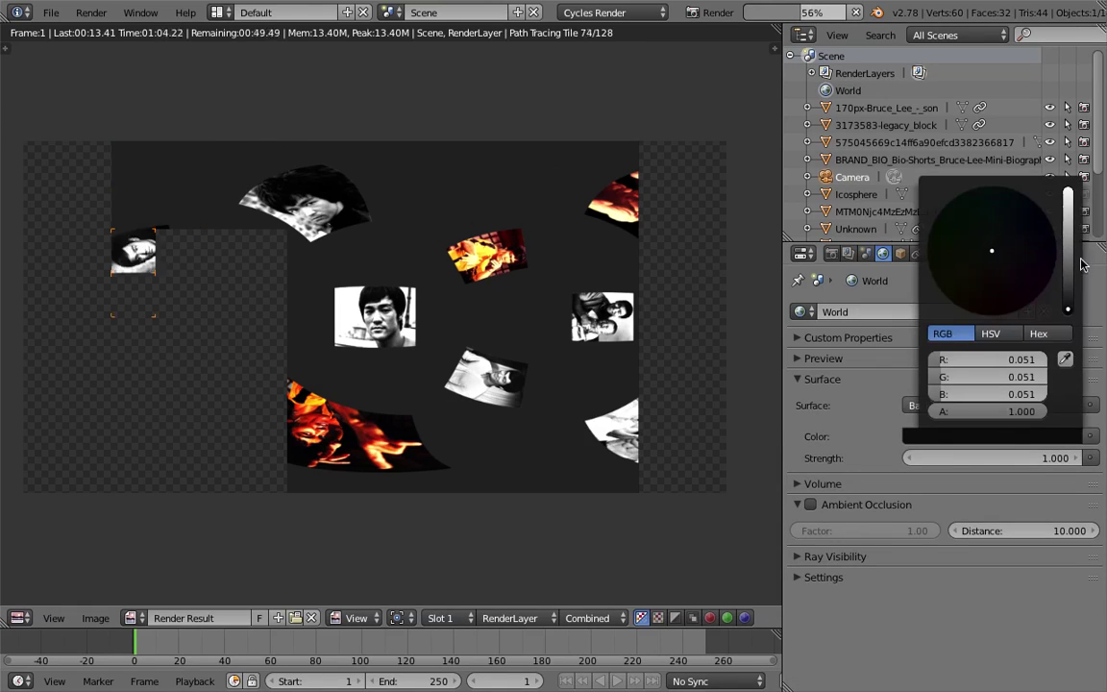
{"action": "left_click_drag", "start_coordinate": [1068, 309], "coordinate": [1068, 193]}
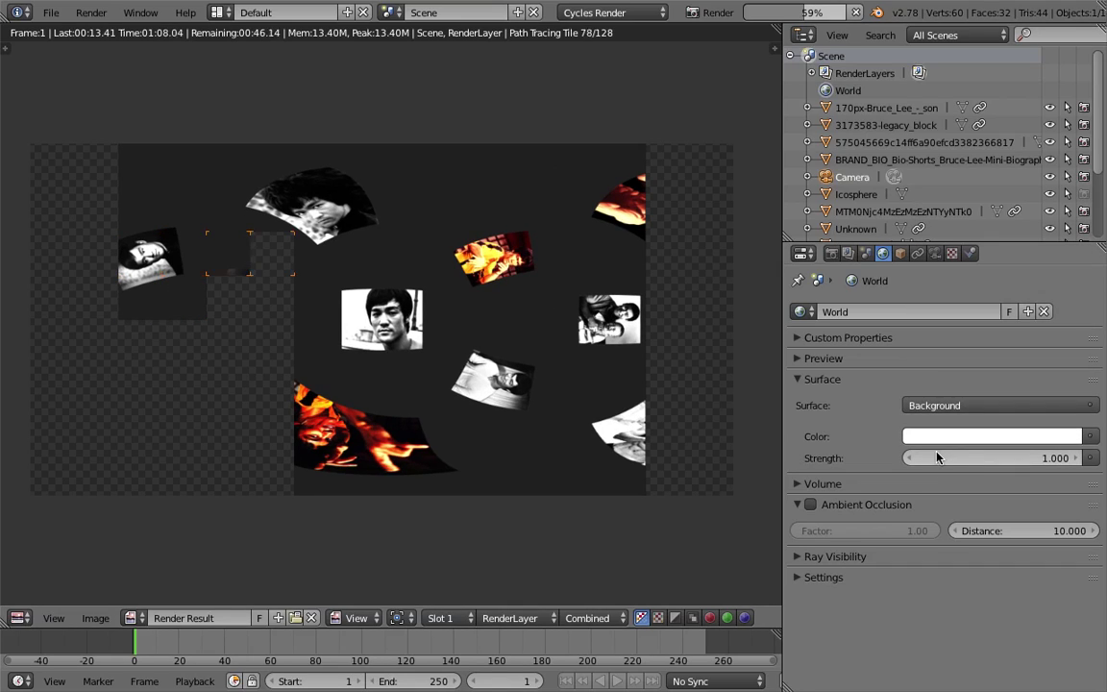
Examine the photo planes across the equirectangular render while it completes
{"action": "middle_click_drag", "start_coordinate": [493, 435], "coordinate": [495, 428]}
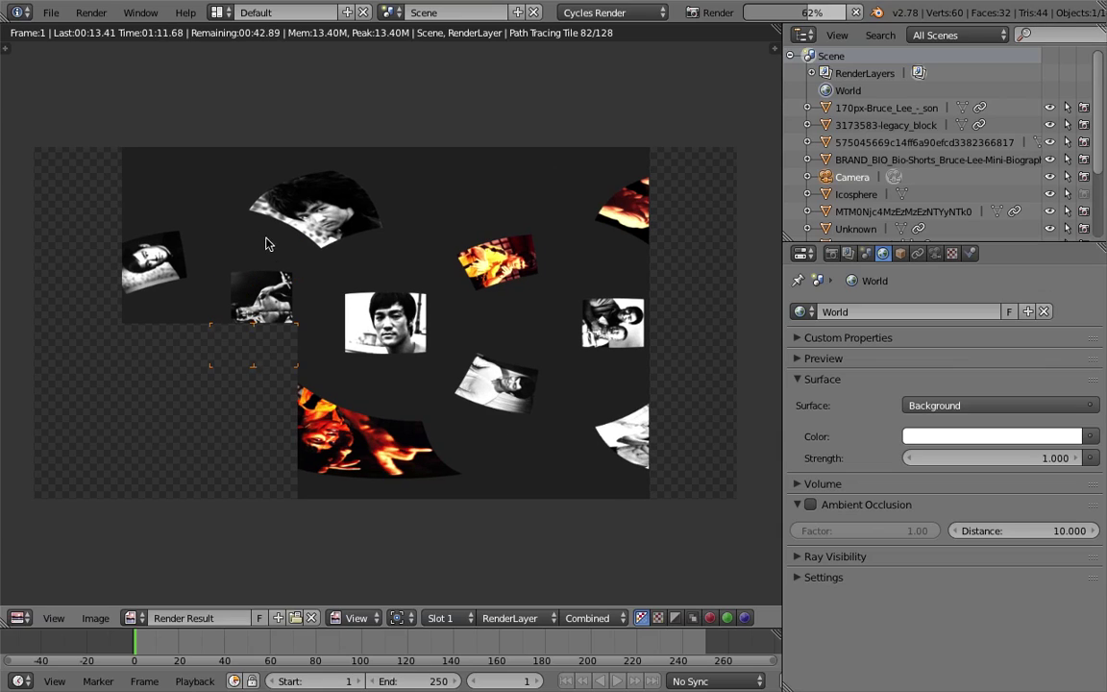
{"action": "middle_click_drag", "start_coordinate": [312, 266], "coordinate": [310, 269]}
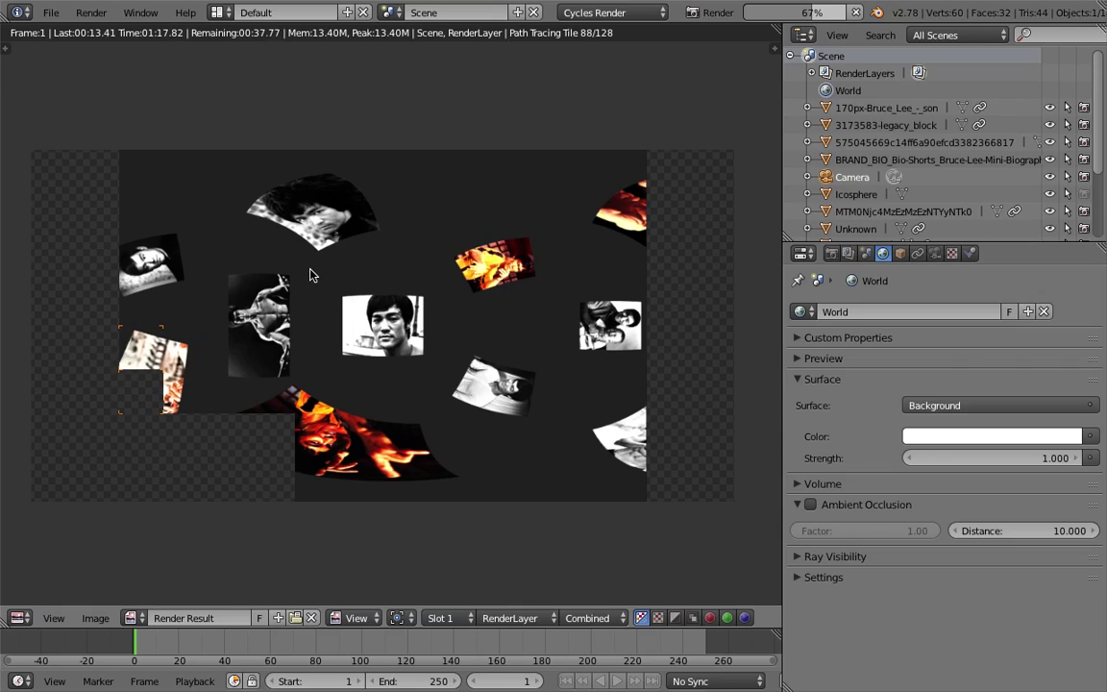
{"action": "scroll", "coordinate": [324, 302], "scroll_direction": "up", "scroll_amount": 2}
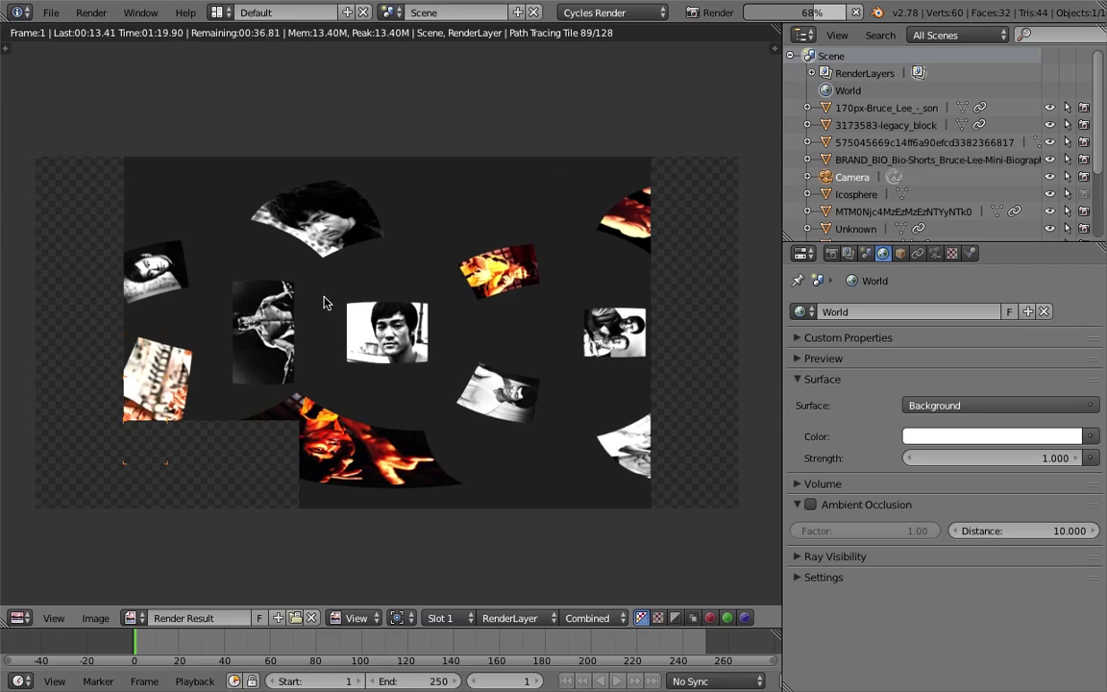
{"action": "scroll", "coordinate": [339, 305], "scroll_direction": "down", "scroll_amount": 1}
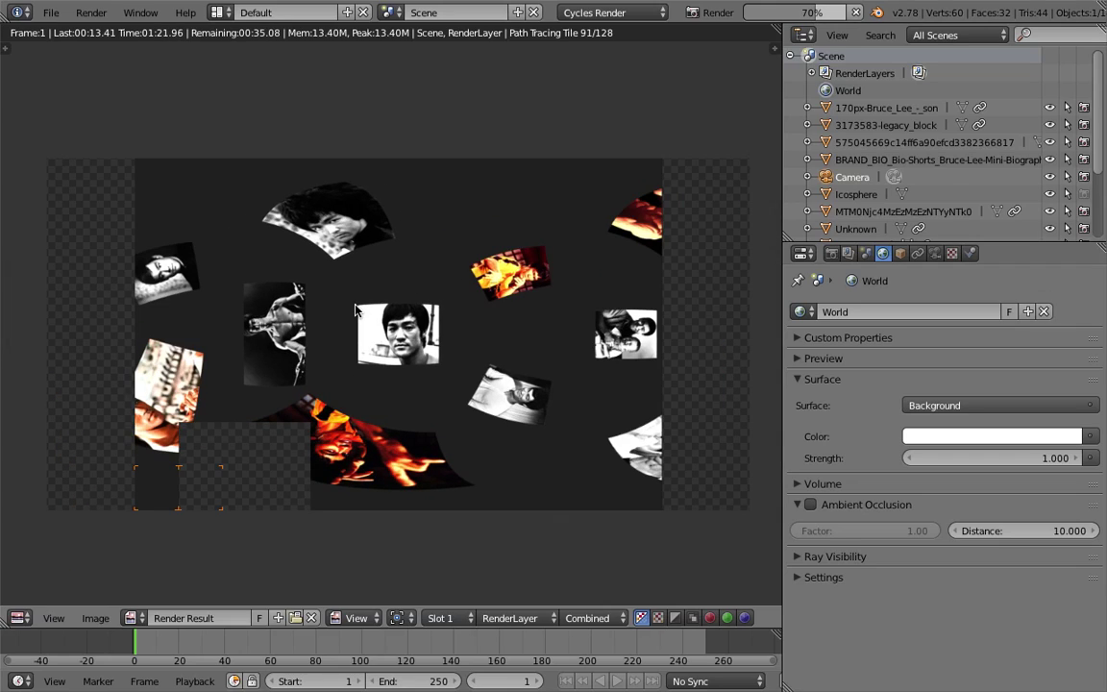
{"action": "middle_click_drag", "start_coordinate": [359, 284], "coordinate": [357, 253]}
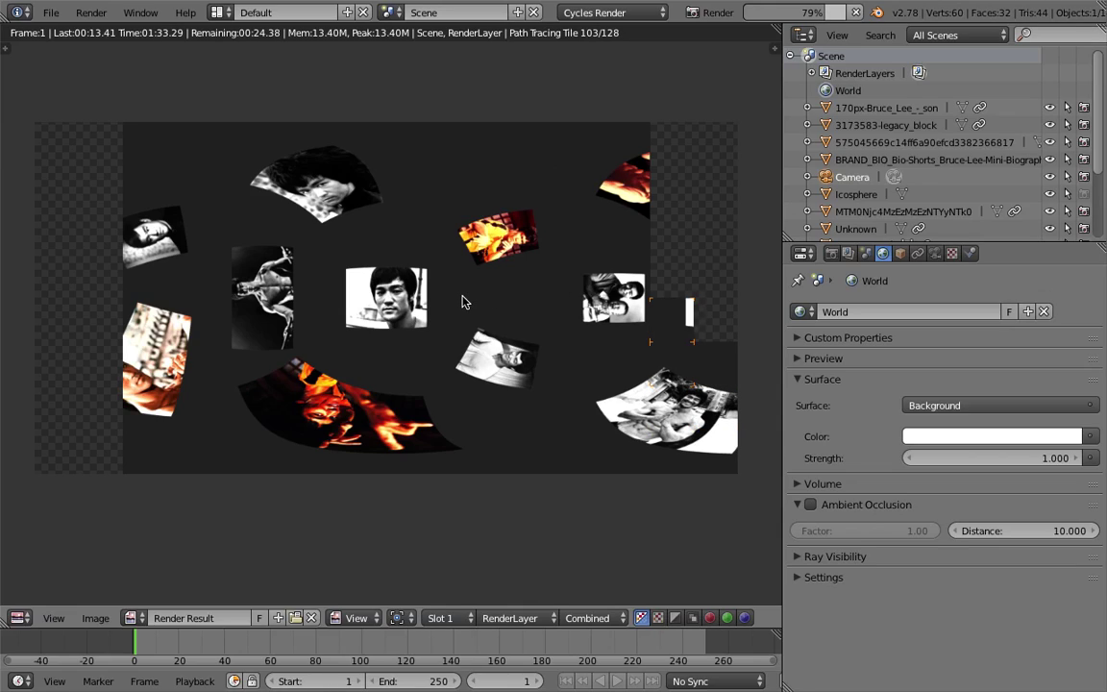
{"action": "scroll", "coordinate": [318, 288], "scroll_direction": "up", "scroll_amount": 3}
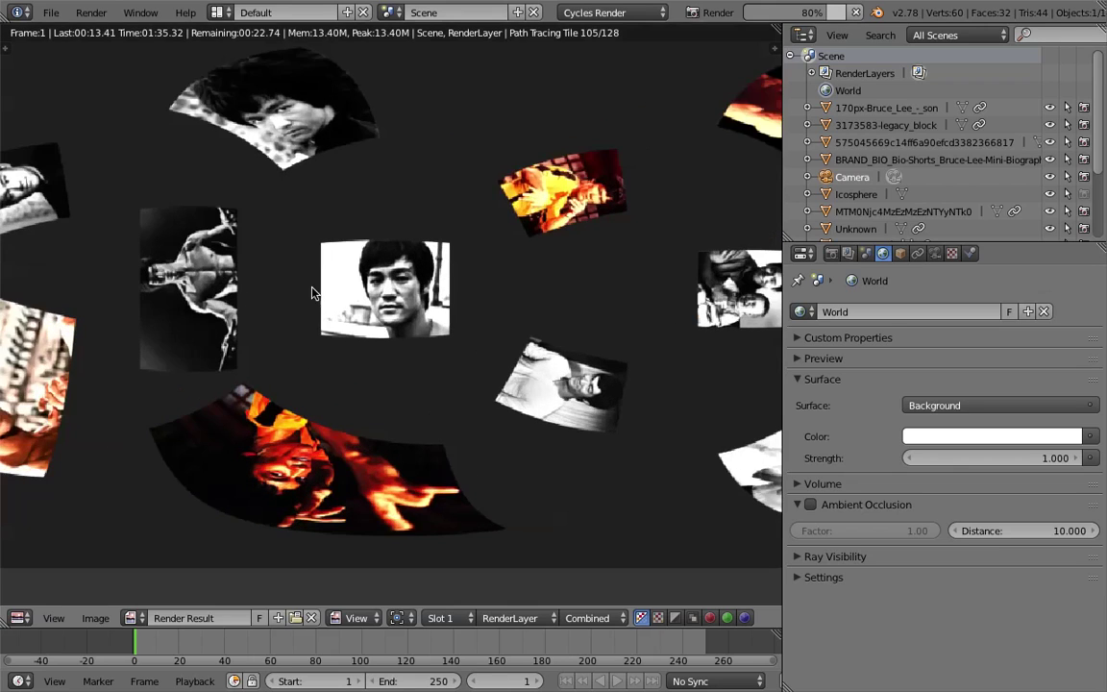
{"action": "scroll", "coordinate": [392, 306], "scroll_direction": "down", "scroll_amount": 1}
{"action": "middle_click_drag", "start_coordinate": [175, 257], "coordinate": [341, 254]}
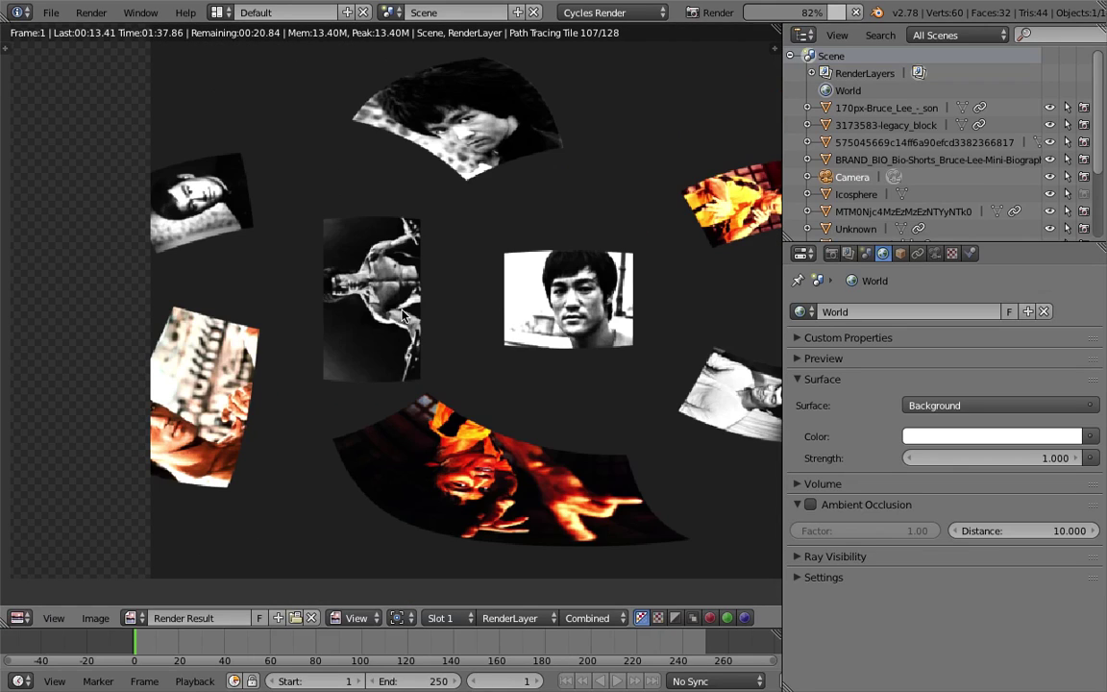
{"action": "scroll", "coordinate": [336, 365], "scroll_direction": "down", "scroll_amount": 3}
{"action": "scroll", "coordinate": [476, 314], "scroll_direction": "up", "scroll_amount": 1}
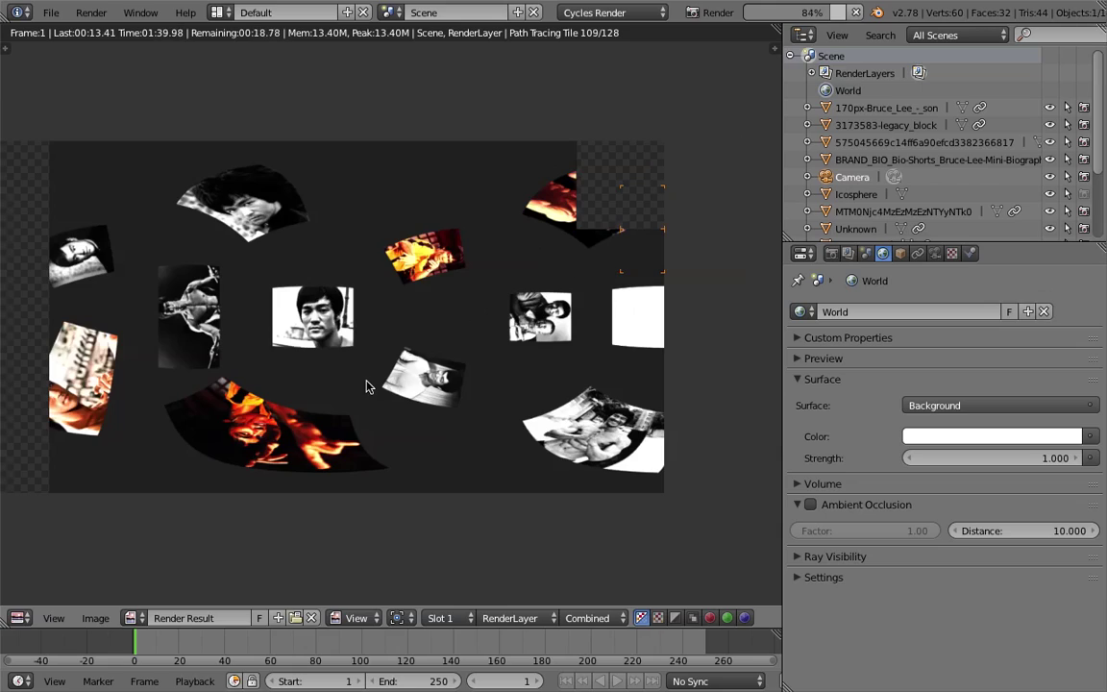
{"action": "scroll", "coordinate": [402, 389], "scroll_direction": "up", "scroll_amount": 1}
{"action": "middle_click_drag", "start_coordinate": [370, 380], "coordinate": [413, 385]}
{"action": "scroll", "coordinate": [403, 389], "scroll_direction": "down", "scroll_amount": 1}
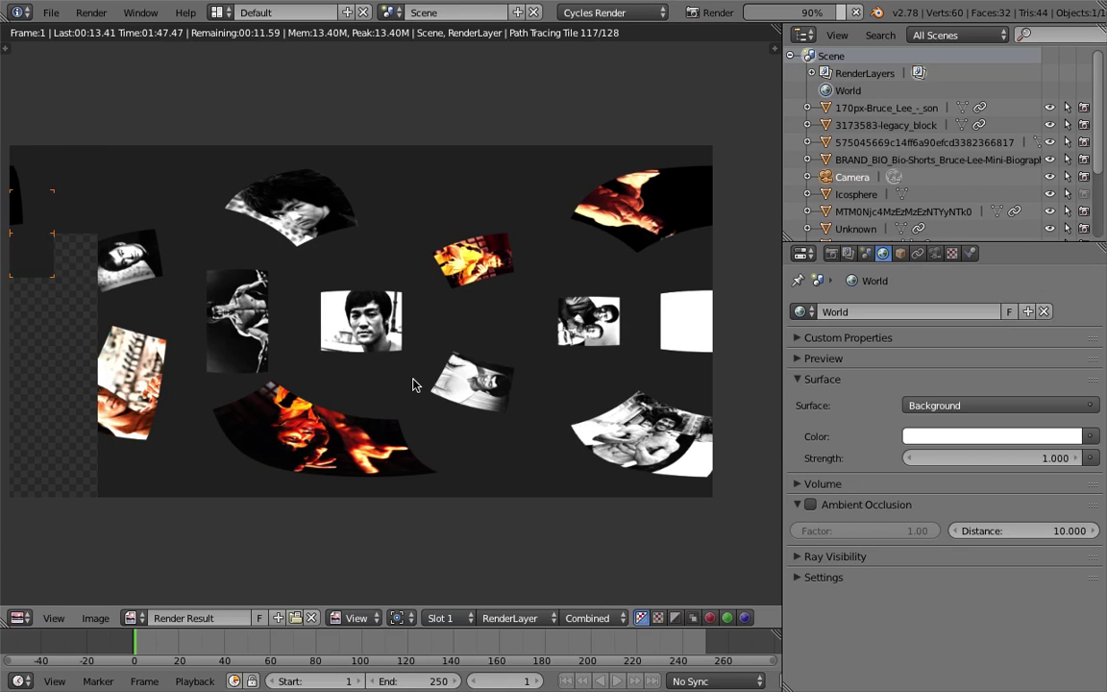
{"action": "middle_click_drag", "start_coordinate": [413, 384], "coordinate": [447, 376]}
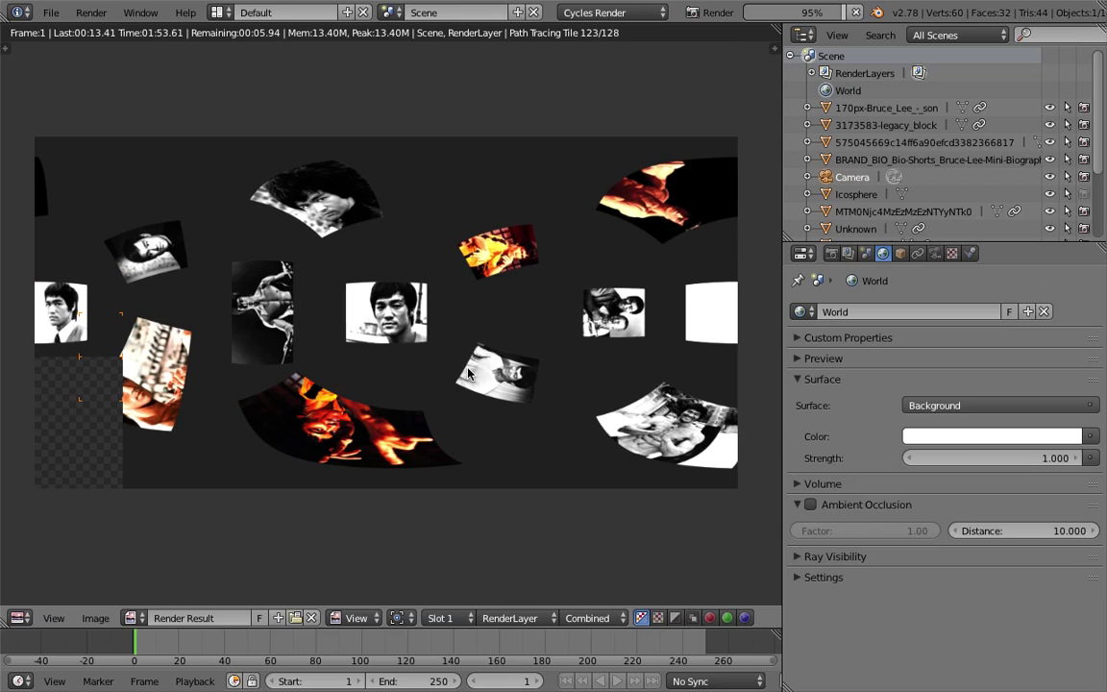
{"action": "middle_click_drag", "start_coordinate": [468, 374], "coordinate": [480, 383]}
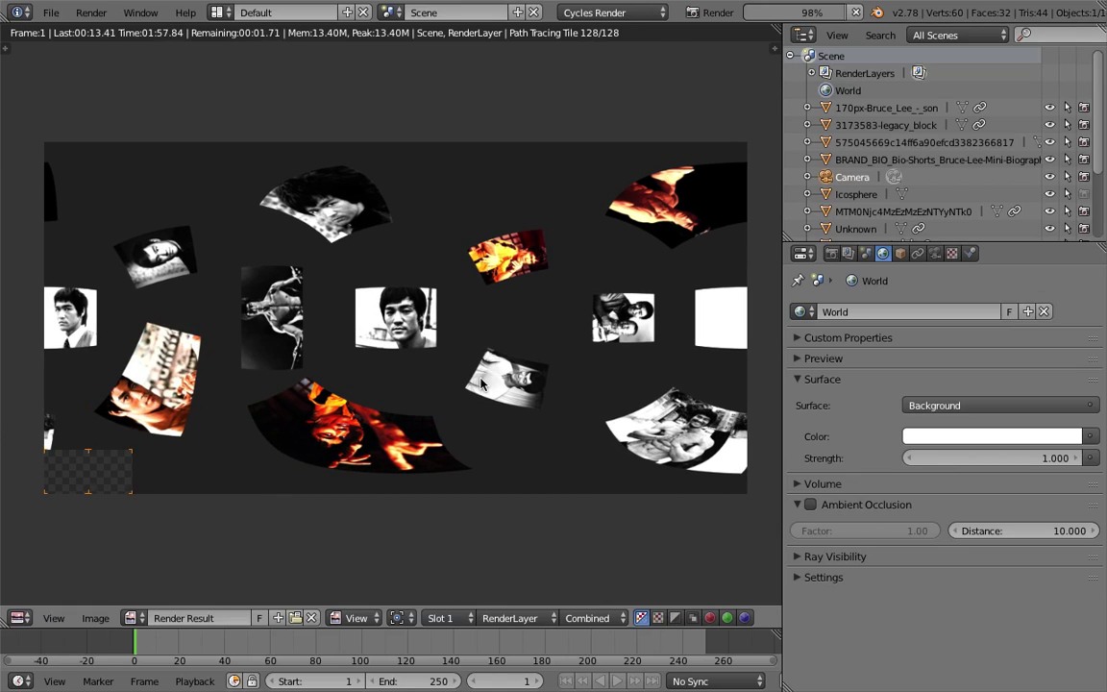
{"action": "middle_click_drag", "start_coordinate": [484, 393], "coordinate": [485, 393]}
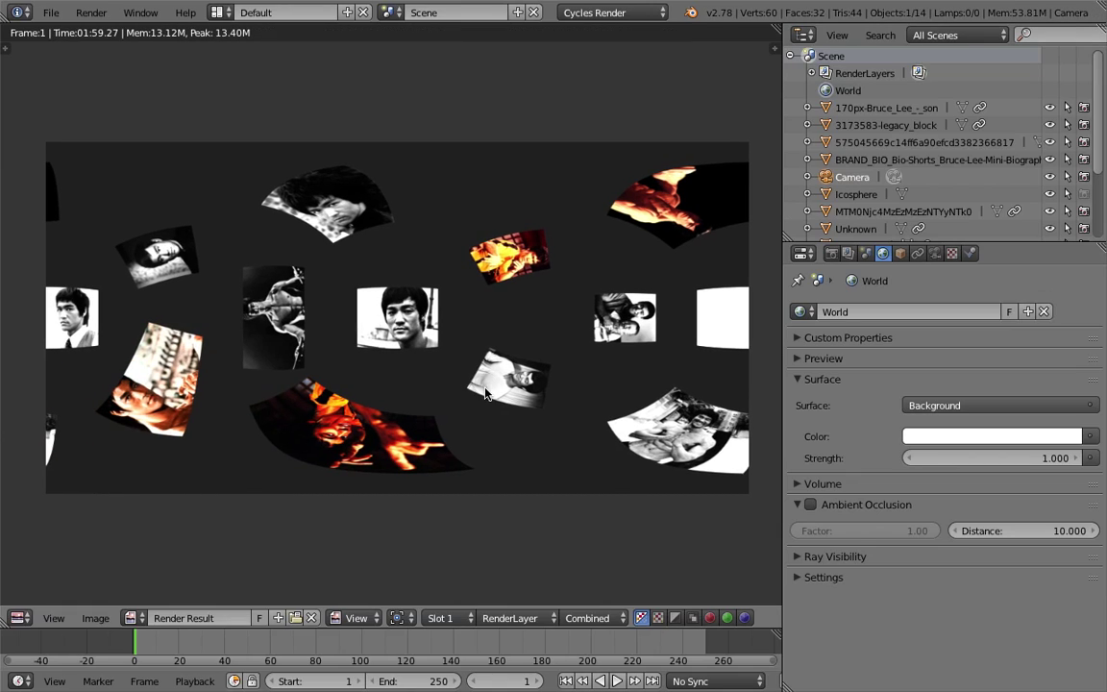
Save the rendered panorama to the Desktop as brucelee_360.png, return to the 3D view and save the scene
{"action": "left_click", "coordinate": [97, 618]}
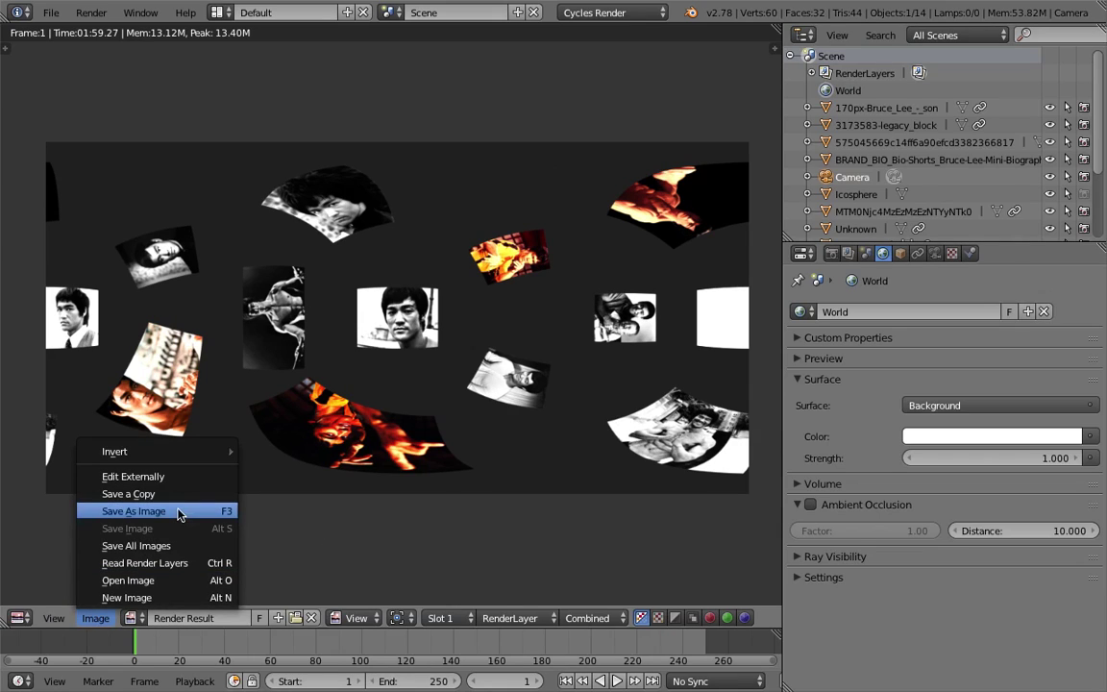
{"action": "left_click", "coordinate": [178, 511]}
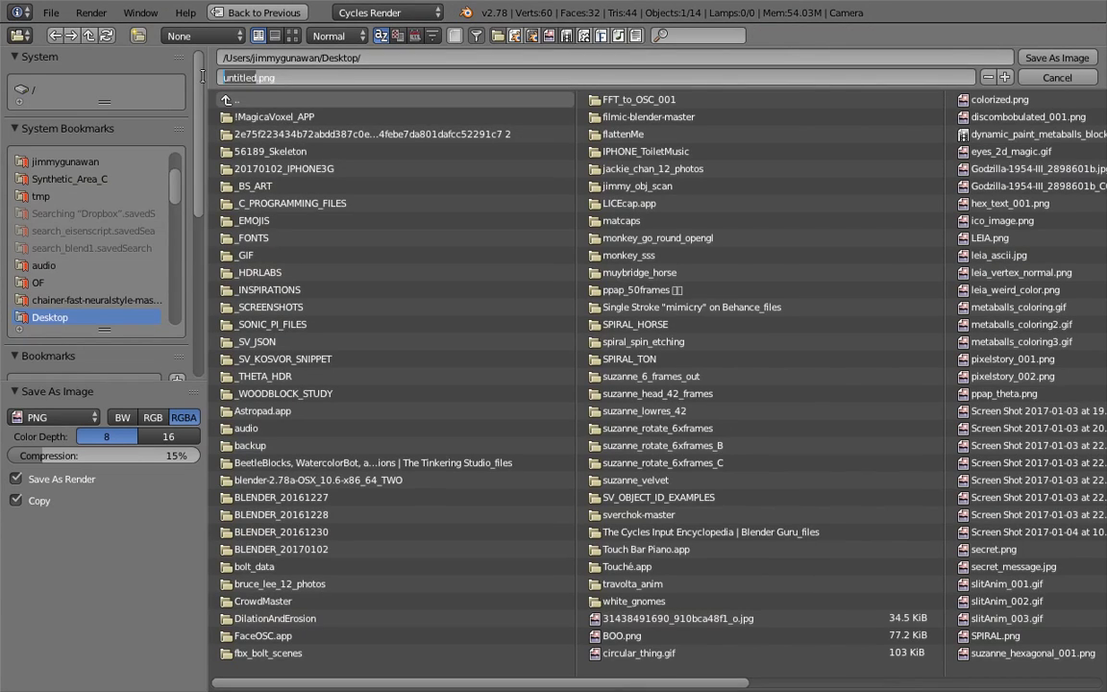
{"action": "type", "text": "brucelee"}
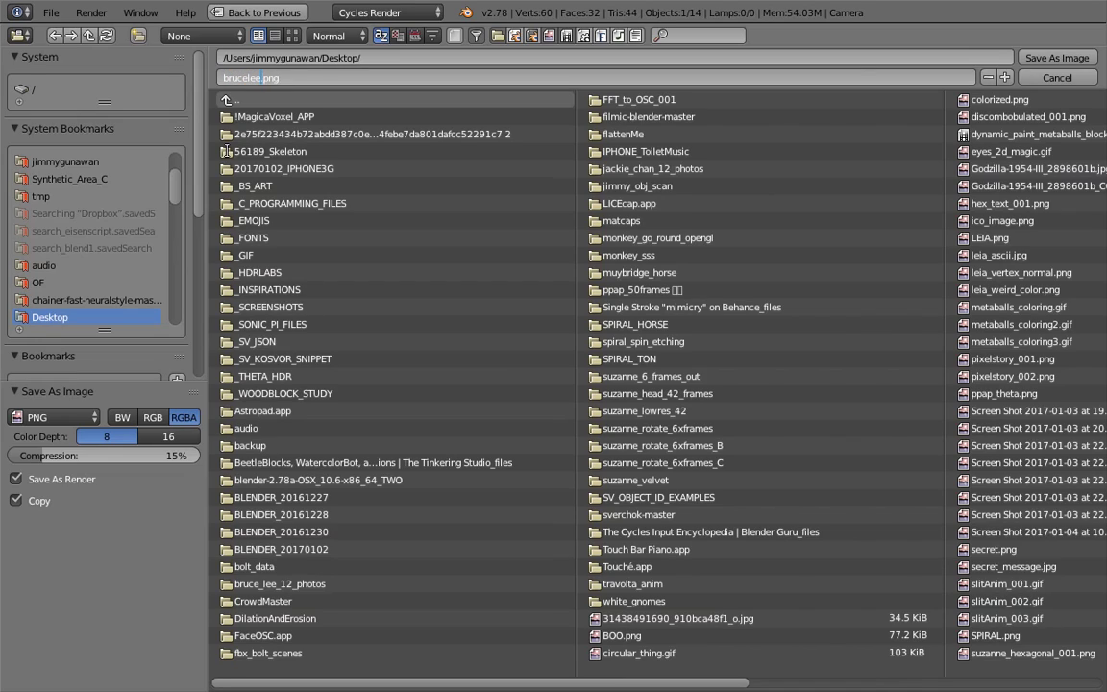
{"action": "type", "text": "_360"}
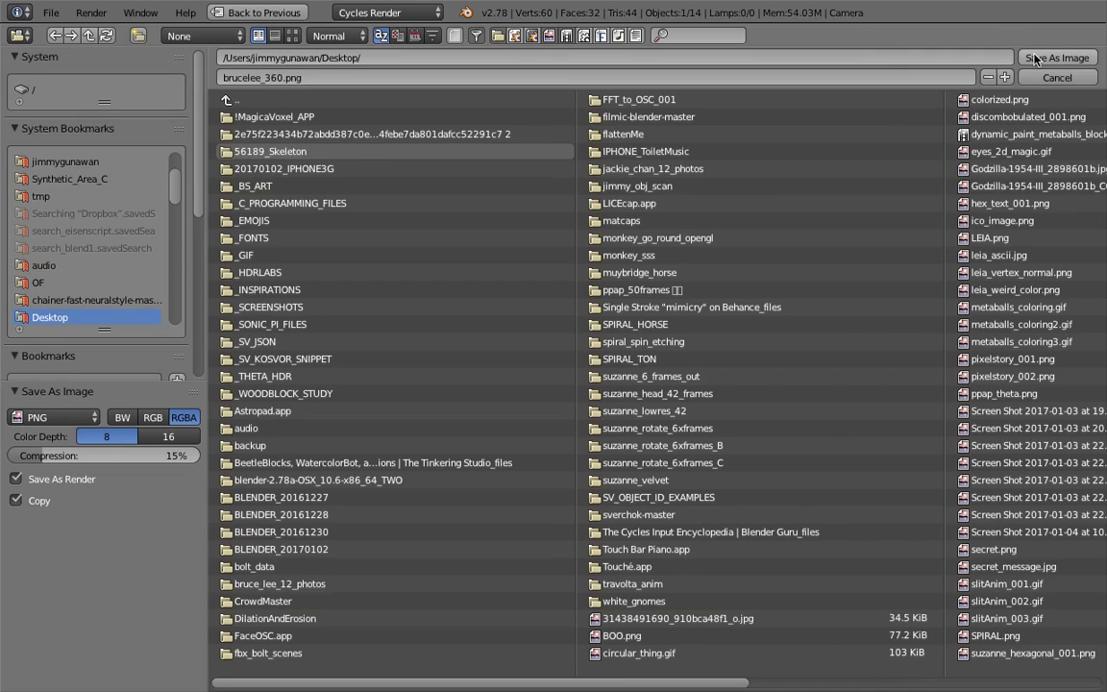
{"action": "key", "text": "Return"}
{"action": "key", "text": "Escape"}
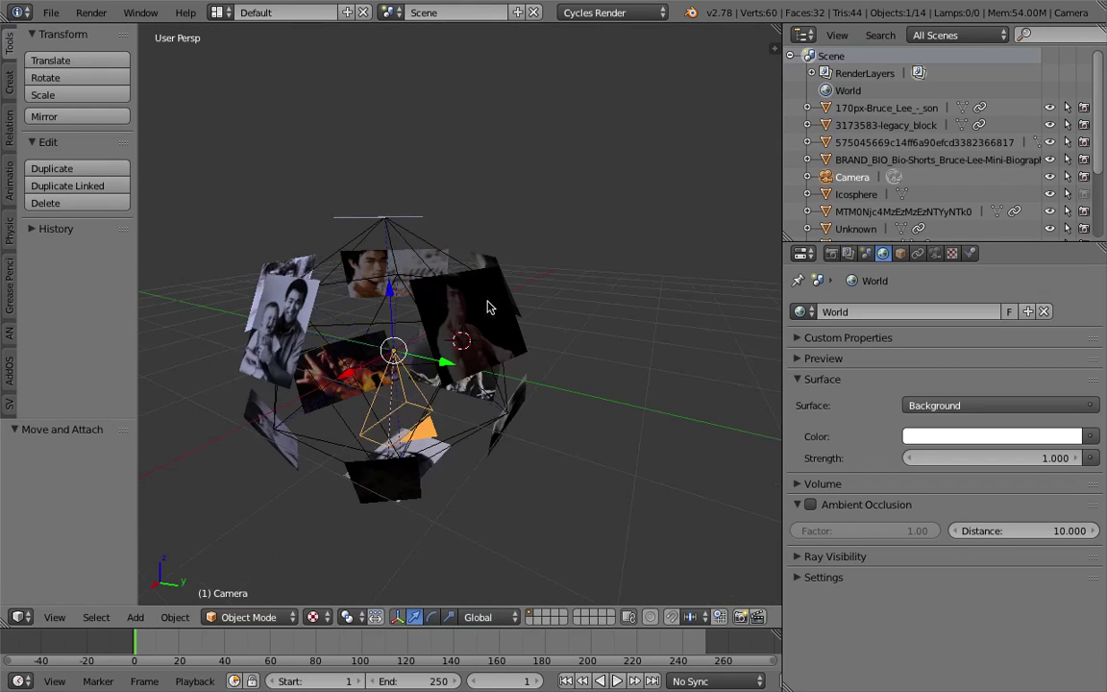
{"action": "key", "text": "ctrl+s"}
{"action": "left_click", "coordinate": [472, 303]}
{"action": "middle_click_drag", "start_coordinate": [472, 305], "coordinate": [459, 284]}
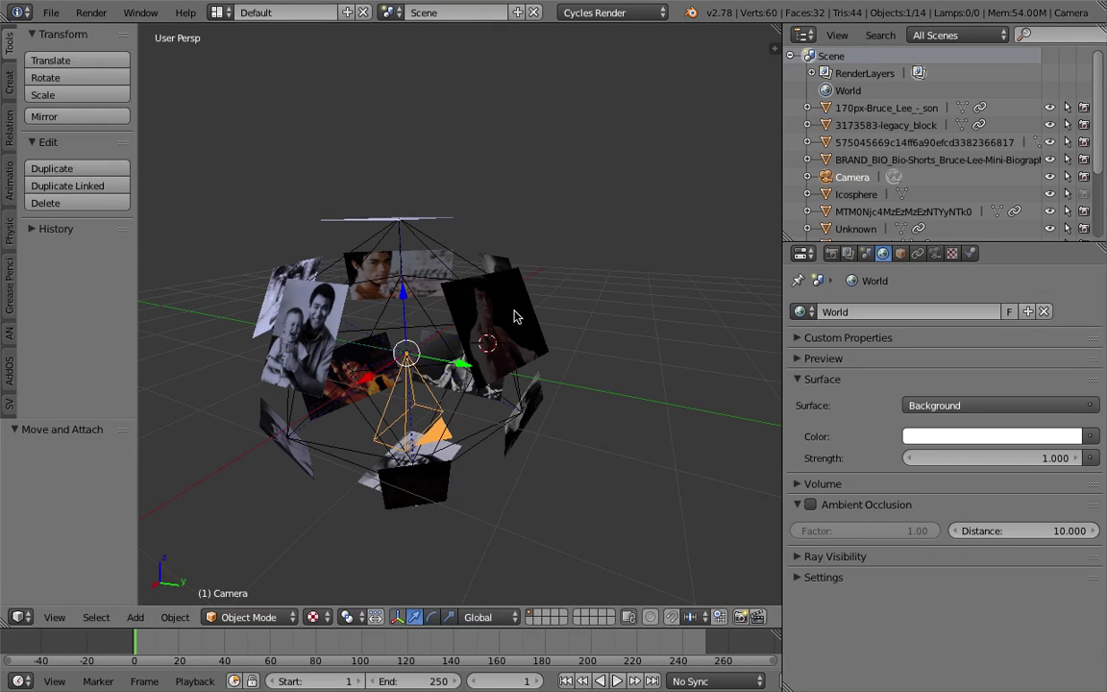
Select all photo planes sharing the 3173583-legacy_block plane's group, move them to layer 2 and save the scene
{"action": "right_click", "coordinate": [466, 288]}
{"action": "middle_click_drag", "start_coordinate": [567, 315], "coordinate": [593, 249]}
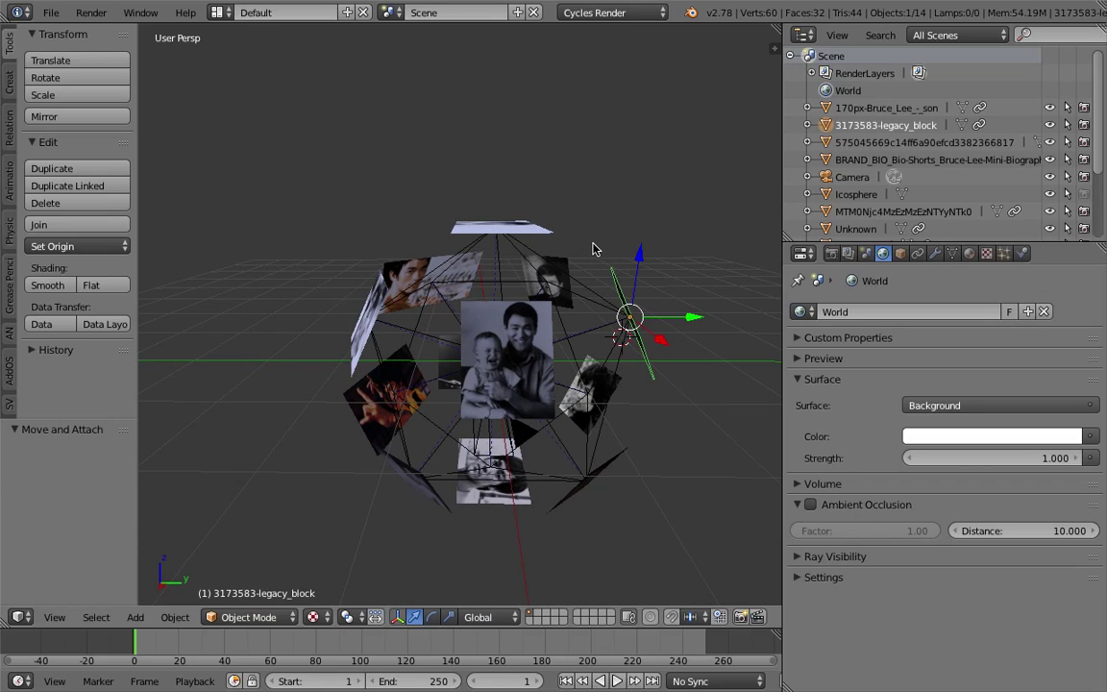
{"action": "middle_click_drag", "start_coordinate": [590, 240], "coordinate": [543, 226]}
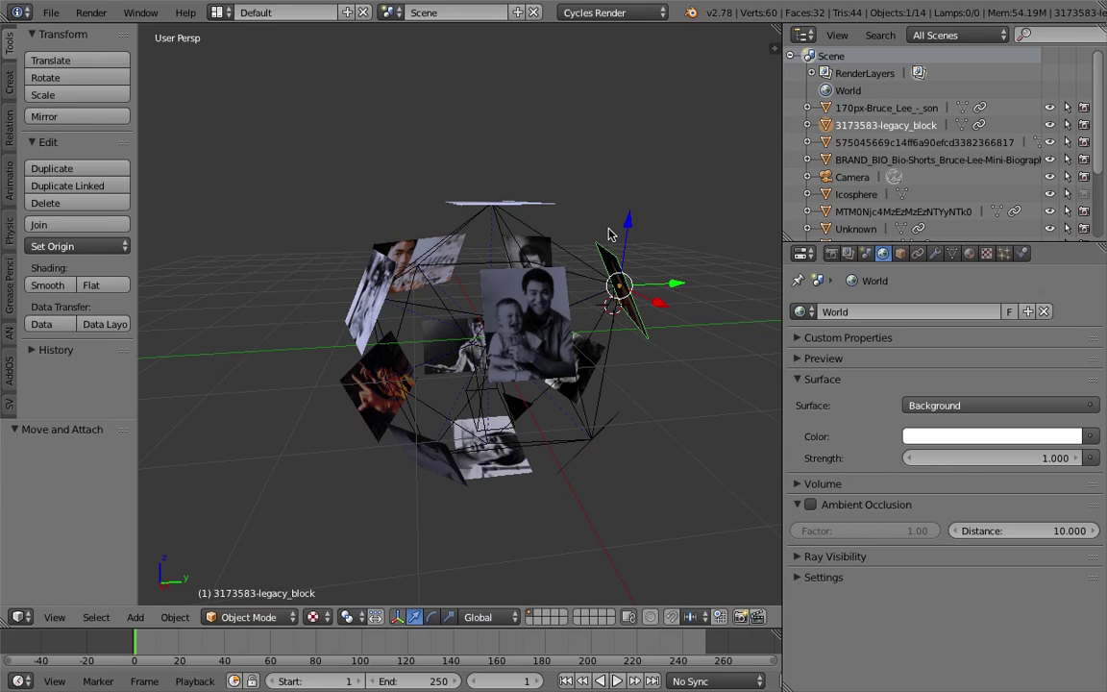
{"action": "key", "text": "shift+g"}
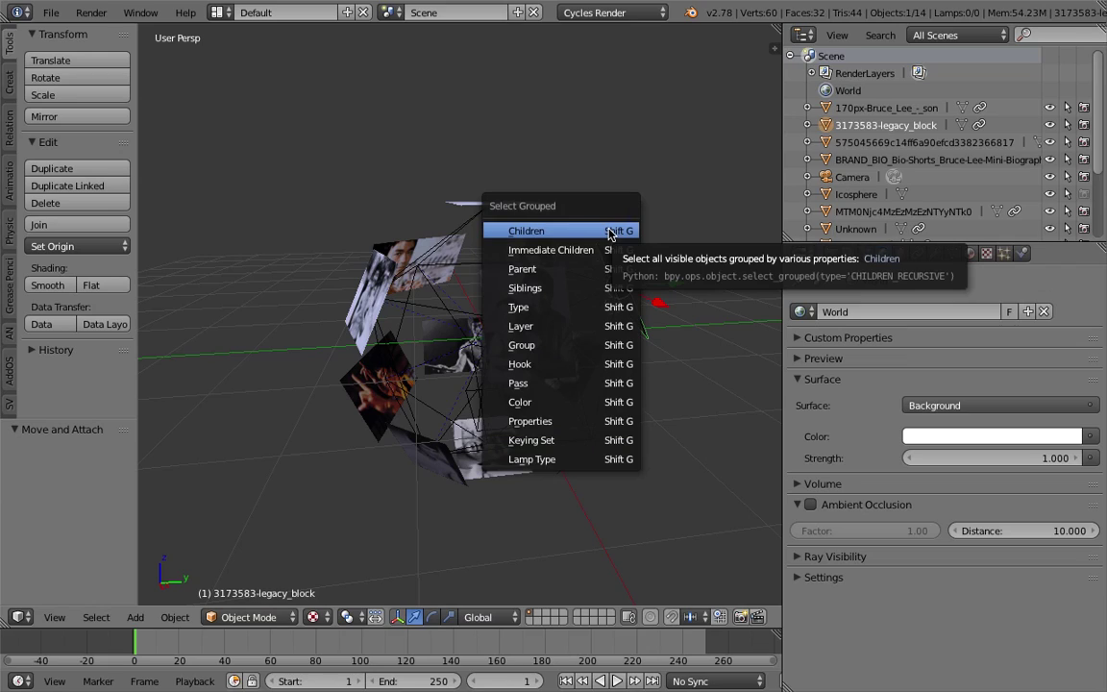
{"action": "left_click", "coordinate": [569, 345]}
{"action": "middle_click_drag", "start_coordinate": [496, 293], "coordinate": [412, 278]}
{"action": "key", "text": "m"}
{"action": "key", "text": "2"}
{"action": "key", "text": "ctrl+s"}
{"action": "left_click", "coordinate": [440, 271]}
{"action": "scroll", "coordinate": [468, 283], "scroll_direction": "up", "scroll_amount": 1}
Import all 12 images from the Desktop folder jackie_chan_12_photos as planes with Emission material and put them in a new group
{"action": "left_click", "coordinate": [50, 13]}
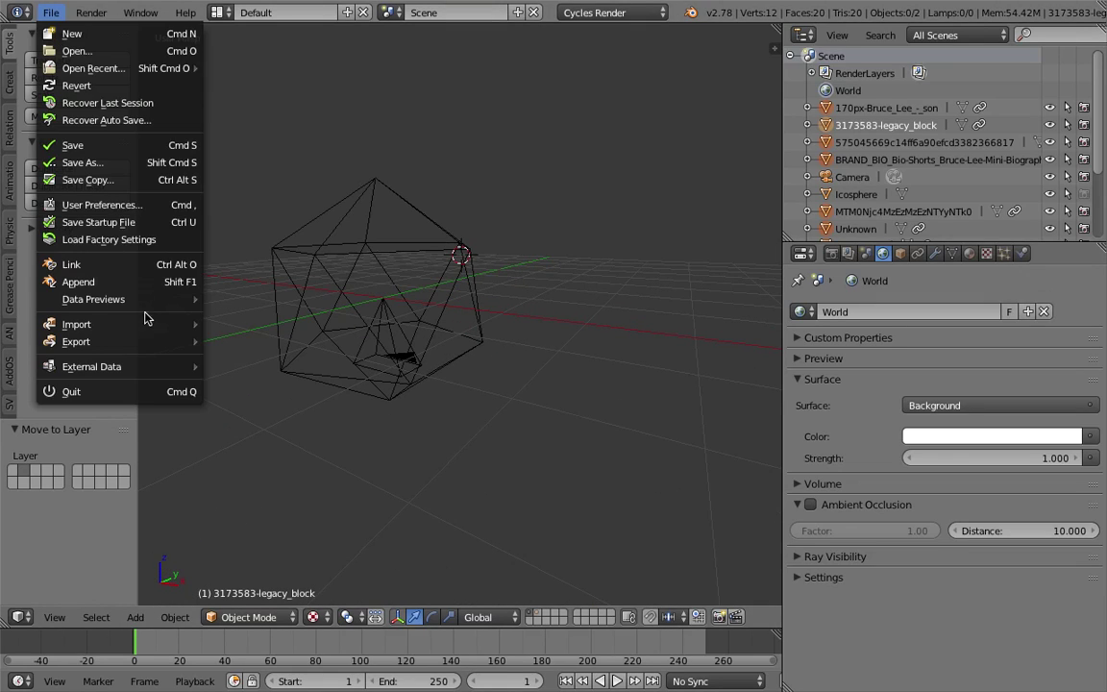
{"action": "mouse_move", "coordinate": [161, 325]}
{"action": "left_click", "coordinate": [316, 477]}
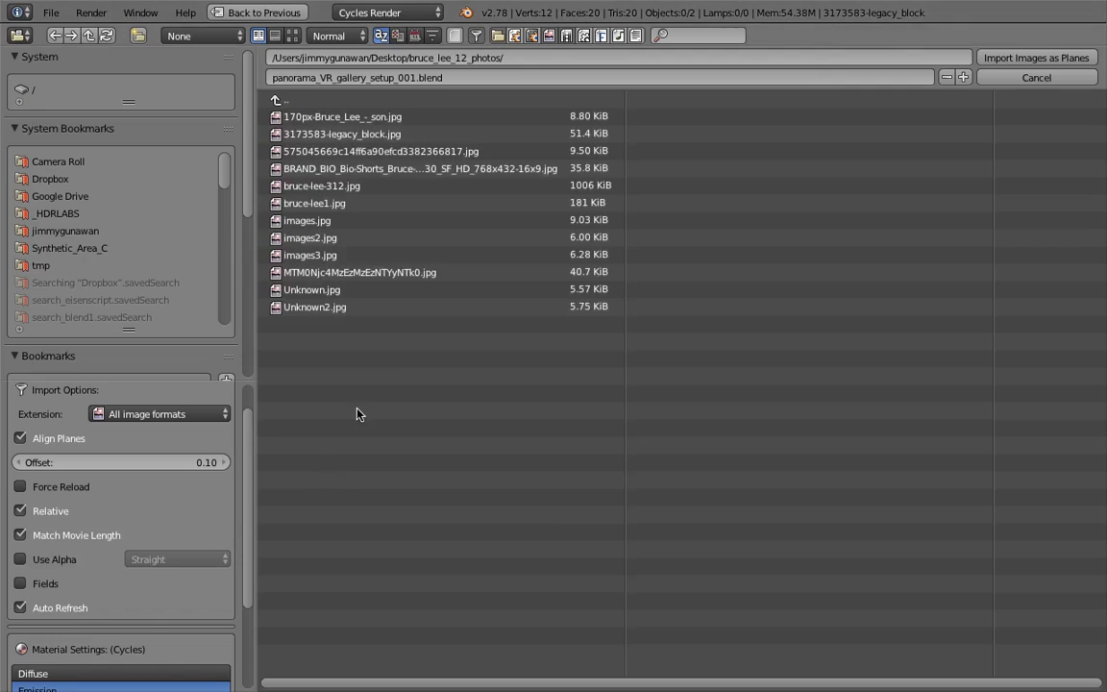
{"action": "left_click", "coordinate": [305, 99]}
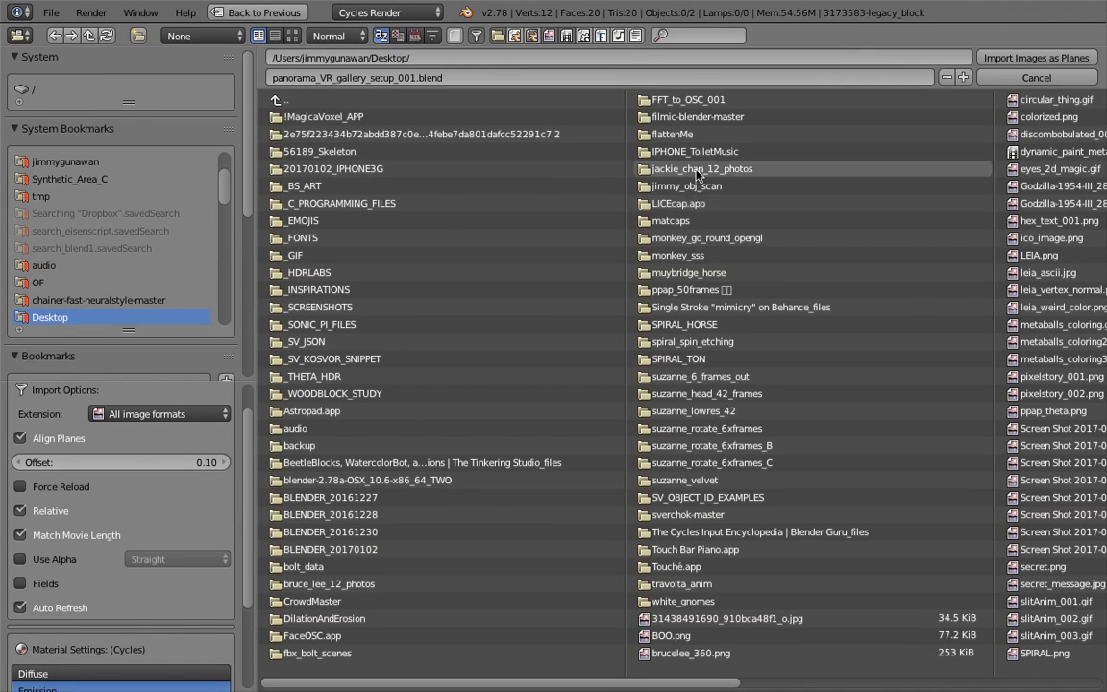
{"action": "left_click", "coordinate": [625, 169]}
{"action": "key", "text": "a"}
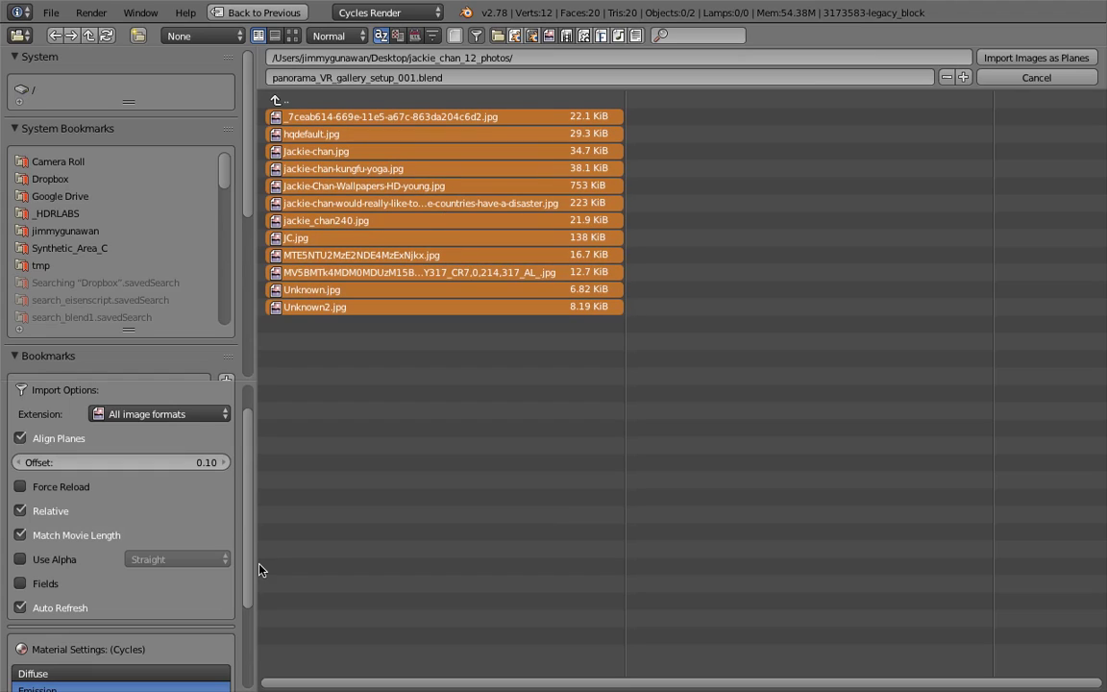
{"action": "scroll", "coordinate": [231, 505], "scroll_direction": "down", "scroll_amount": 4}
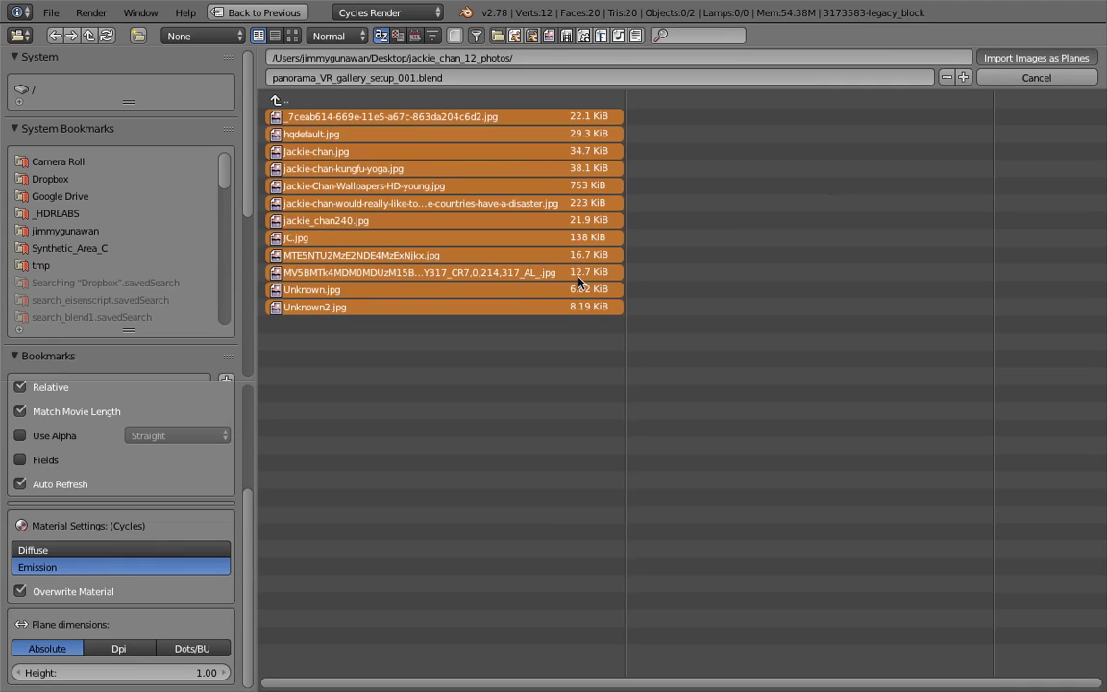
{"action": "key", "text": "Return"}
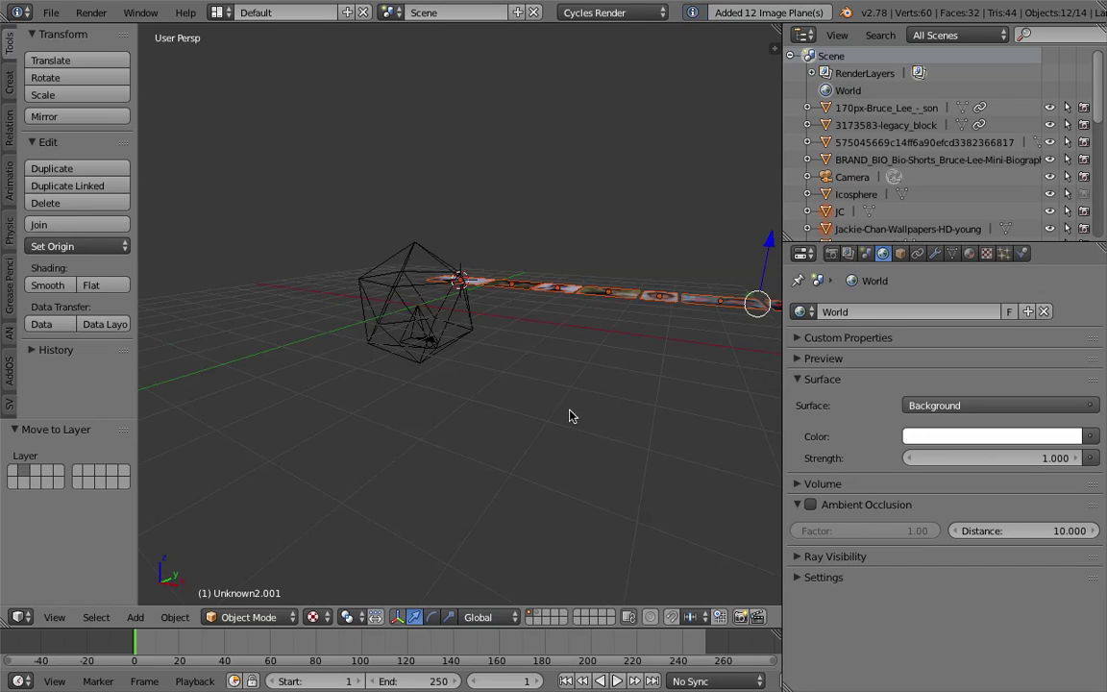
{"action": "middle_click_drag", "start_coordinate": [509, 326], "coordinate": [538, 283]}
{"action": "key", "text": "ctrl+g"}
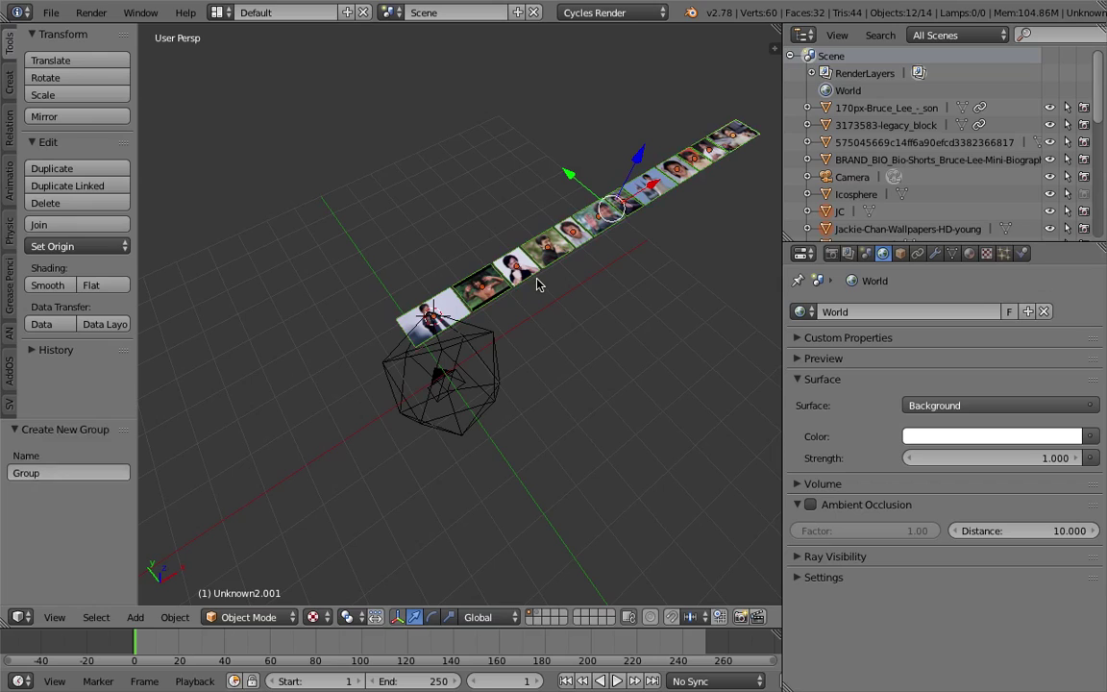
Add a Track To constraint targeting the Camera to the first imported photo plane, above the icosphere
{"action": "right_click", "coordinate": [453, 305]}
{"action": "scroll", "coordinate": [466, 329], "scroll_direction": "up", "scroll_amount": 5}
{"action": "middle_click_drag", "start_coordinate": [459, 343], "coordinate": [519, 341]}
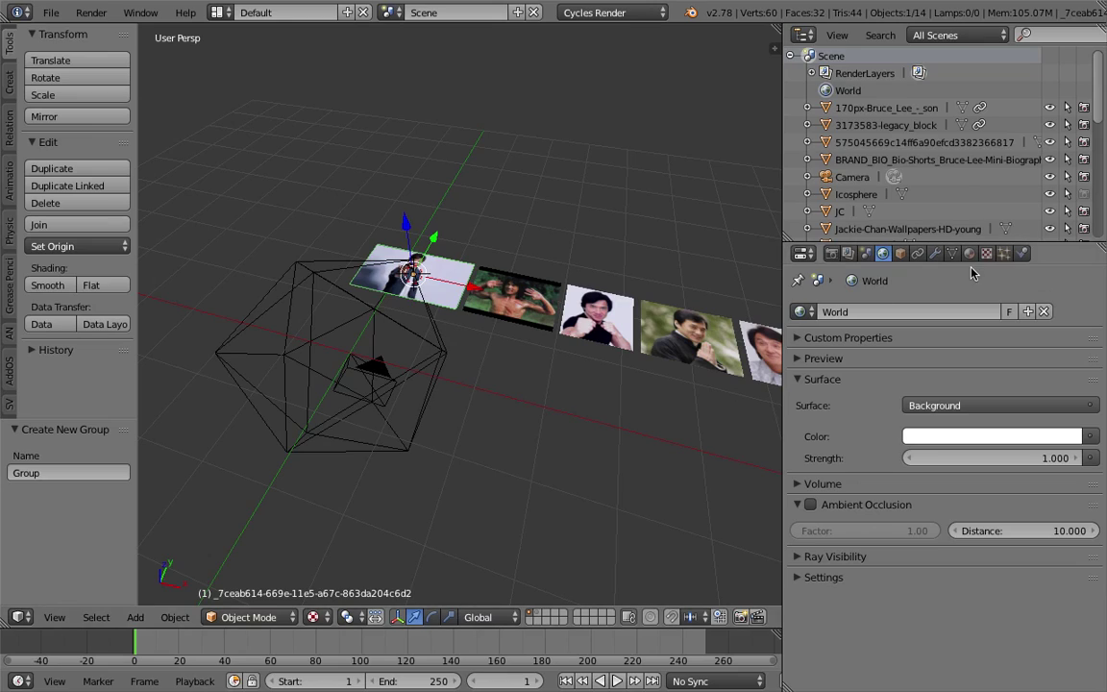
{"action": "left_click", "coordinate": [916, 253]}
{"action": "left_click", "coordinate": [871, 312]}
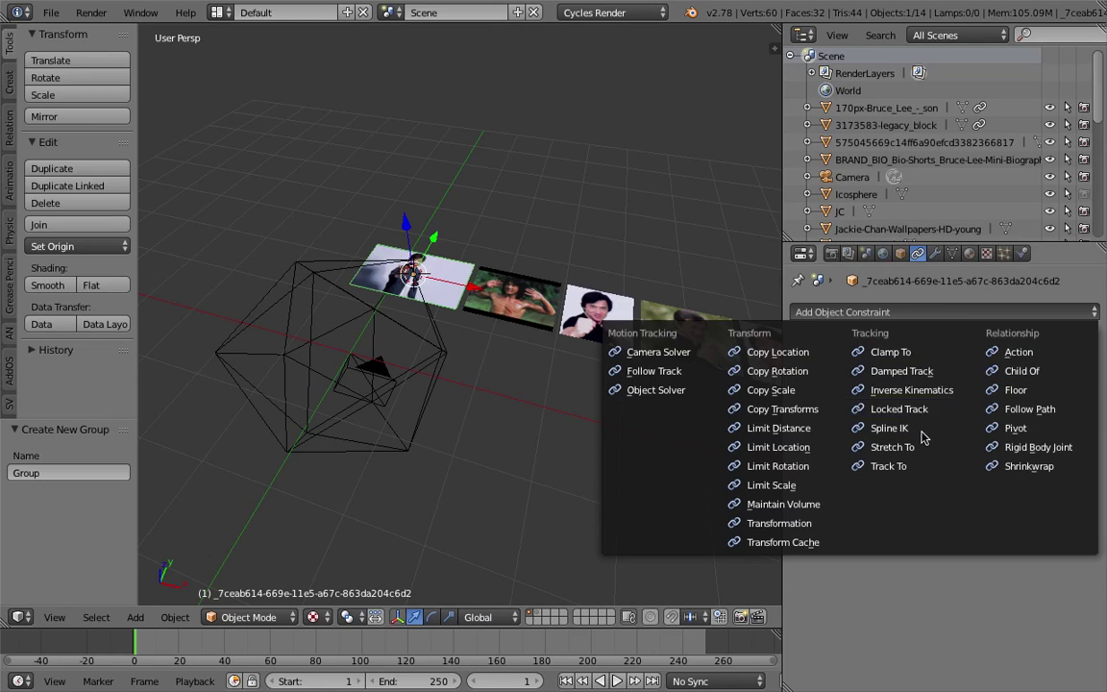
{"action": "left_click", "coordinate": [889, 466]}
{"action": "left_click", "coordinate": [922, 376]}
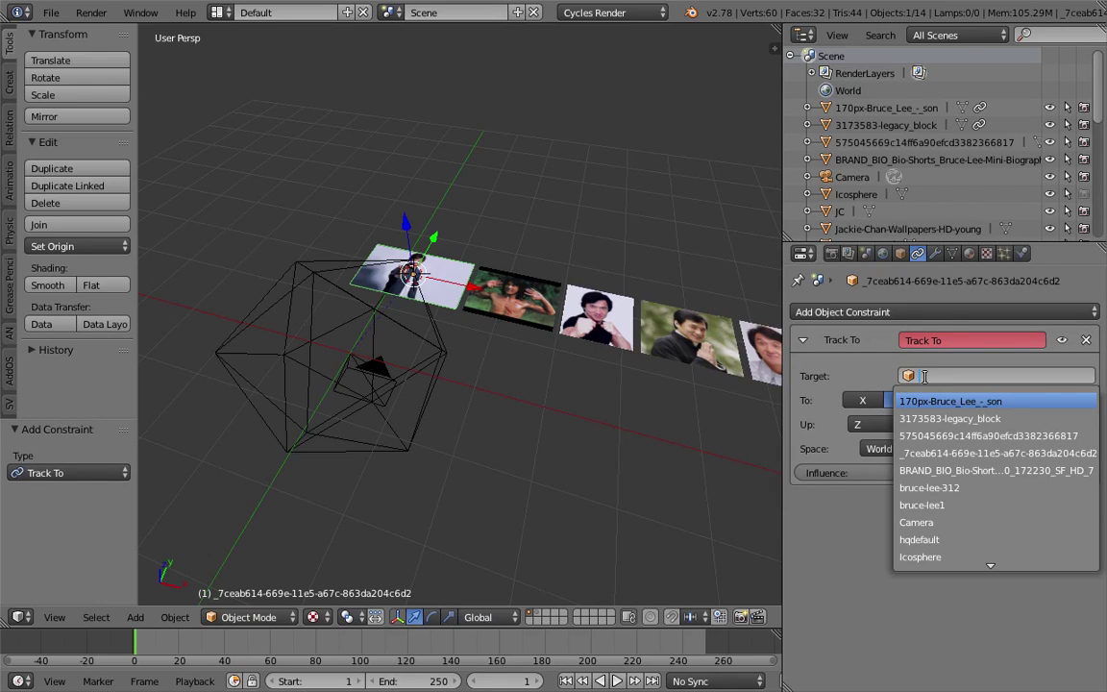
{"action": "type", "text": "ca"}
{"action": "left_click", "coordinate": [930, 401]}
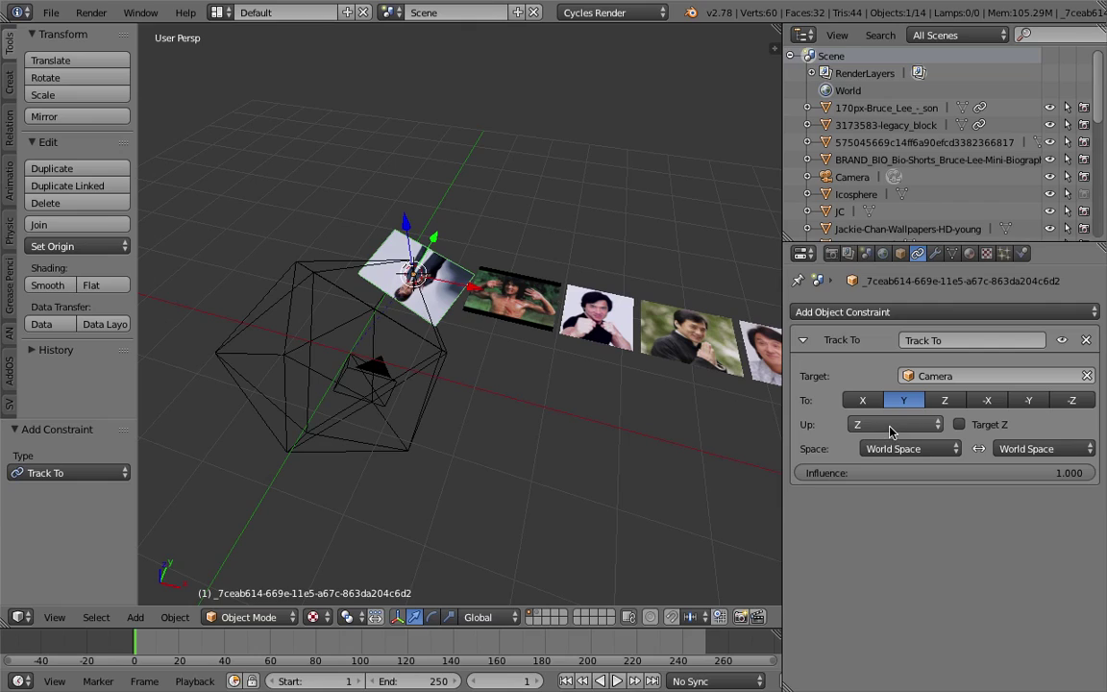
Set the Track To constraint's up axis to Y and its tracking axis to Z
{"action": "left_click", "coordinate": [890, 423]}
{"action": "left_click", "coordinate": [893, 383]}
{"action": "left_click", "coordinate": [944, 399]}
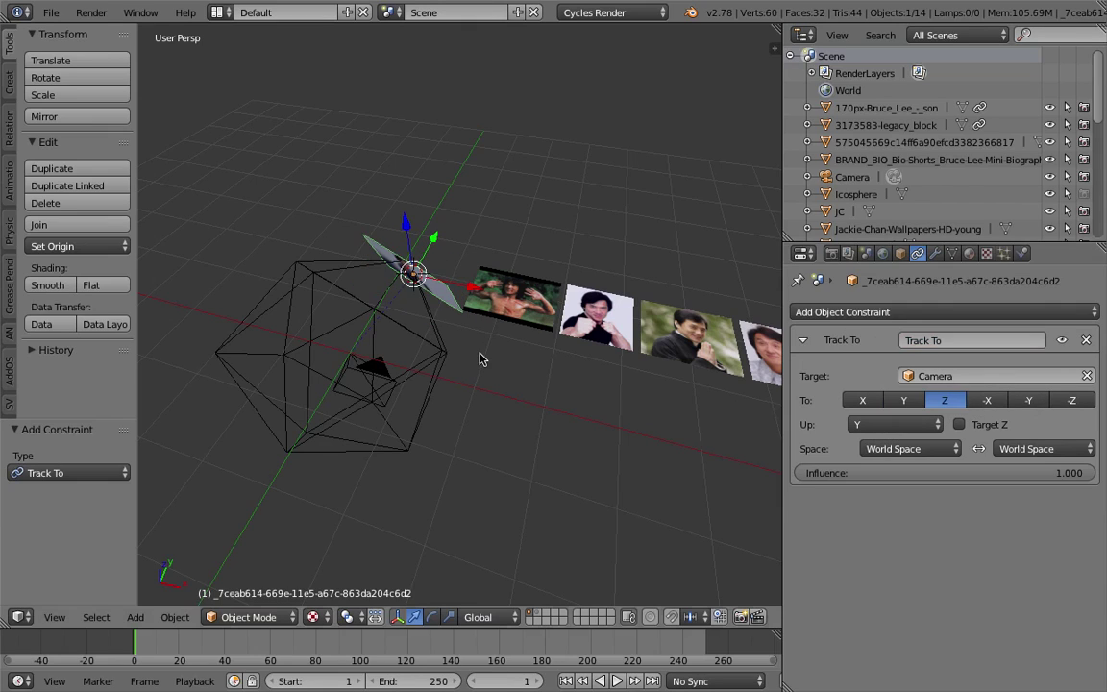
Copy the first photo plane's Track To constraint to all the other imported photo planes
{"action": "middle_click_drag", "start_coordinate": [481, 359], "coordinate": [551, 333]}
{"action": "key", "text": "Home"}
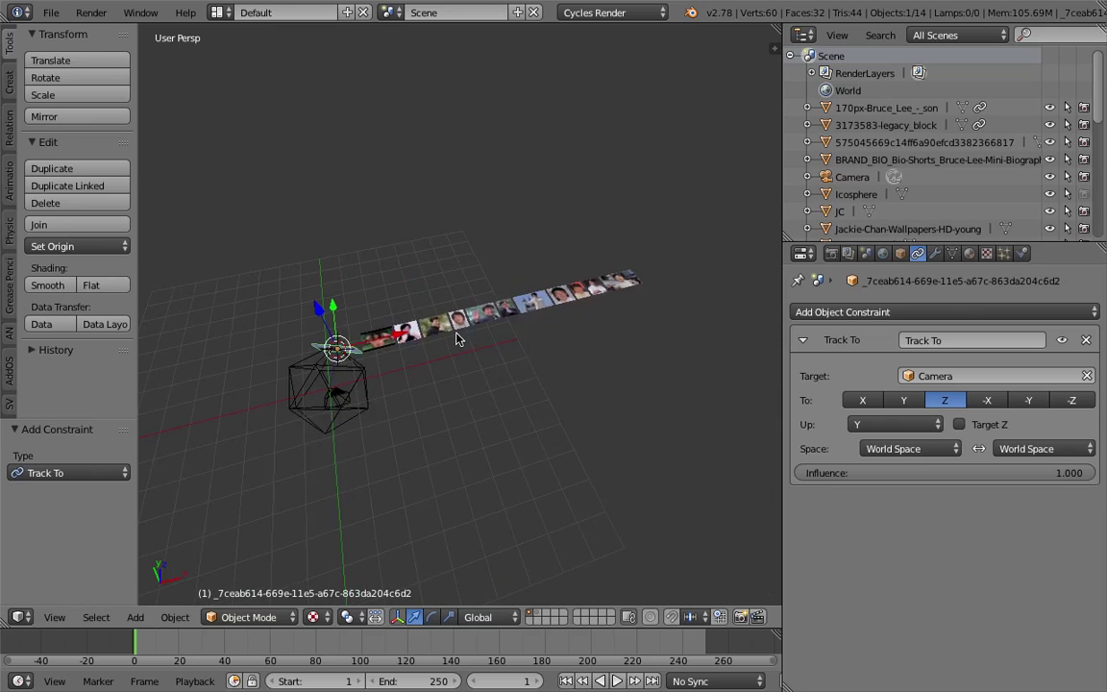
{"action": "right_click", "coordinate": [463, 327]}
{"action": "key", "text": "b"}
{"action": "left_click_drag", "start_coordinate": [400, 263], "coordinate": [665, 346]}
{"action": "middle_click_drag", "start_coordinate": [341, 306], "coordinate": [466, 256], "text": "shift"}
{"action": "scroll", "coordinate": [418, 291], "scroll_direction": "up", "scroll_amount": 4}
{"action": "right_click", "coordinate": [437, 328], "text": "shift"}
{"action": "key", "text": "space"}
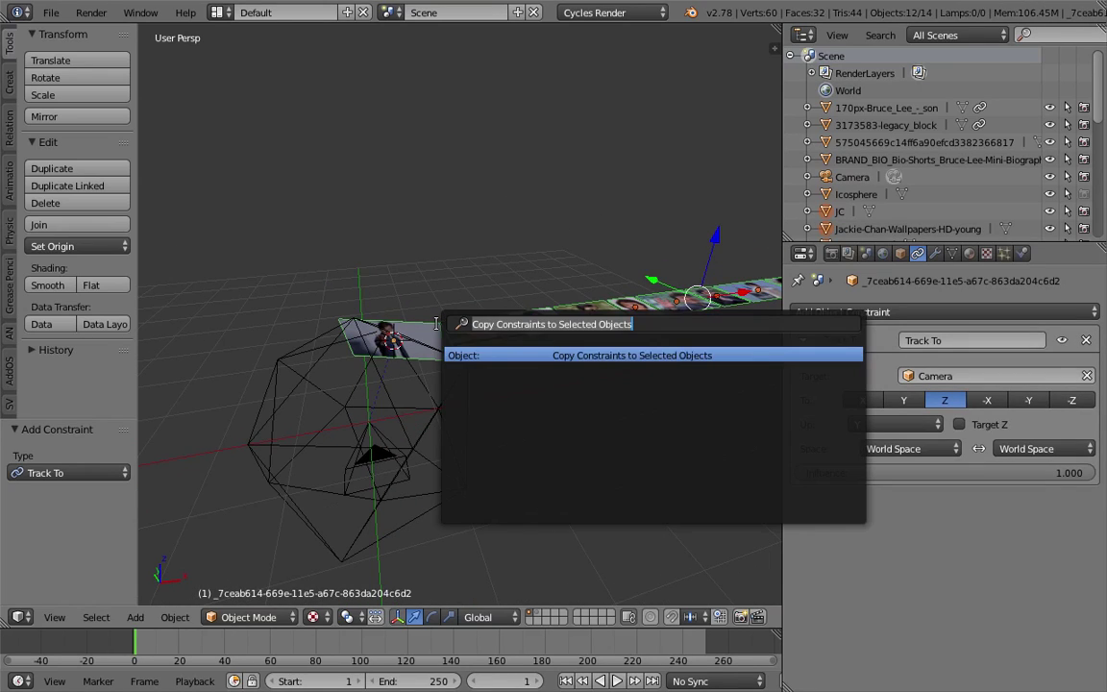
{"action": "type", "text": "cop cons"}
{"action": "key", "text": "Return"}
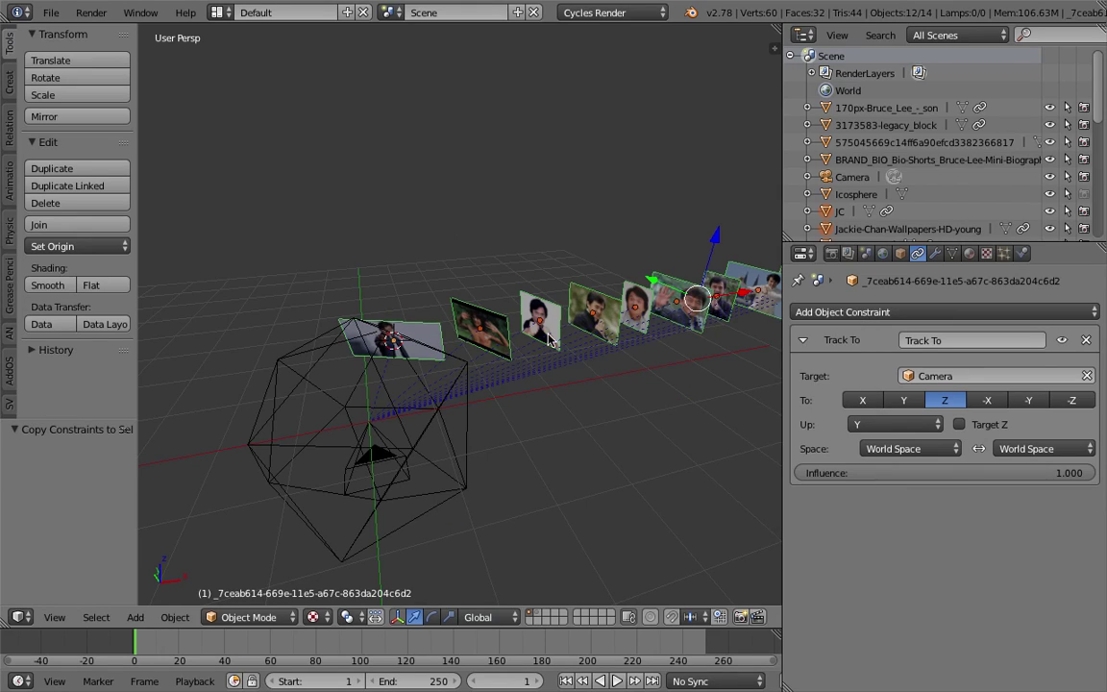
{"action": "middle_click_drag", "start_coordinate": [549, 342], "coordinate": [588, 343]}
{"action": "middle_click_drag", "start_coordinate": [504, 264], "coordinate": [502, 284]}
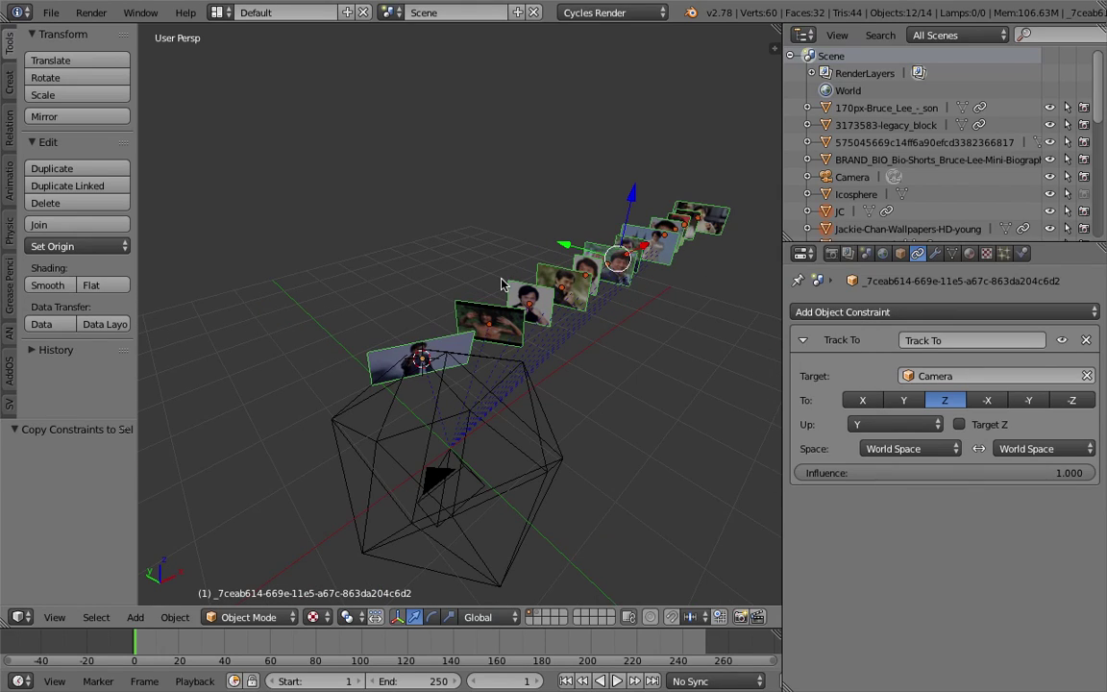
Switch to the Compositing layout and set the Objects from Group node to Group.001
{"action": "left_click", "coordinate": [218, 12]}
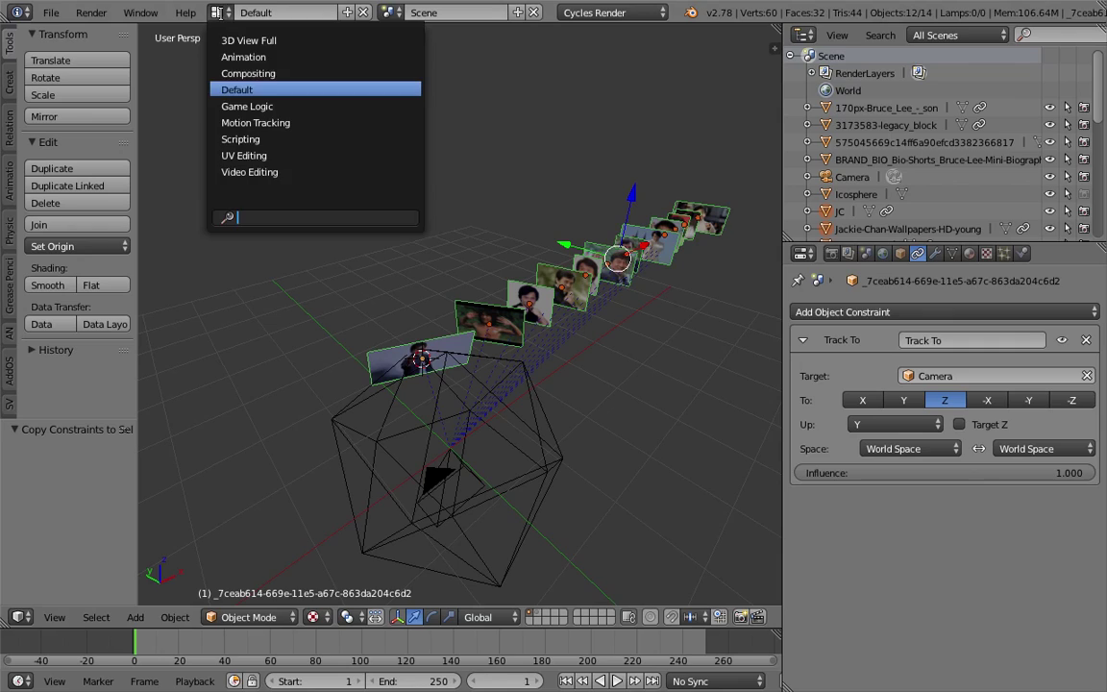
{"action": "left_click", "coordinate": [226, 73]}
{"action": "left_click", "coordinate": [116, 115]}
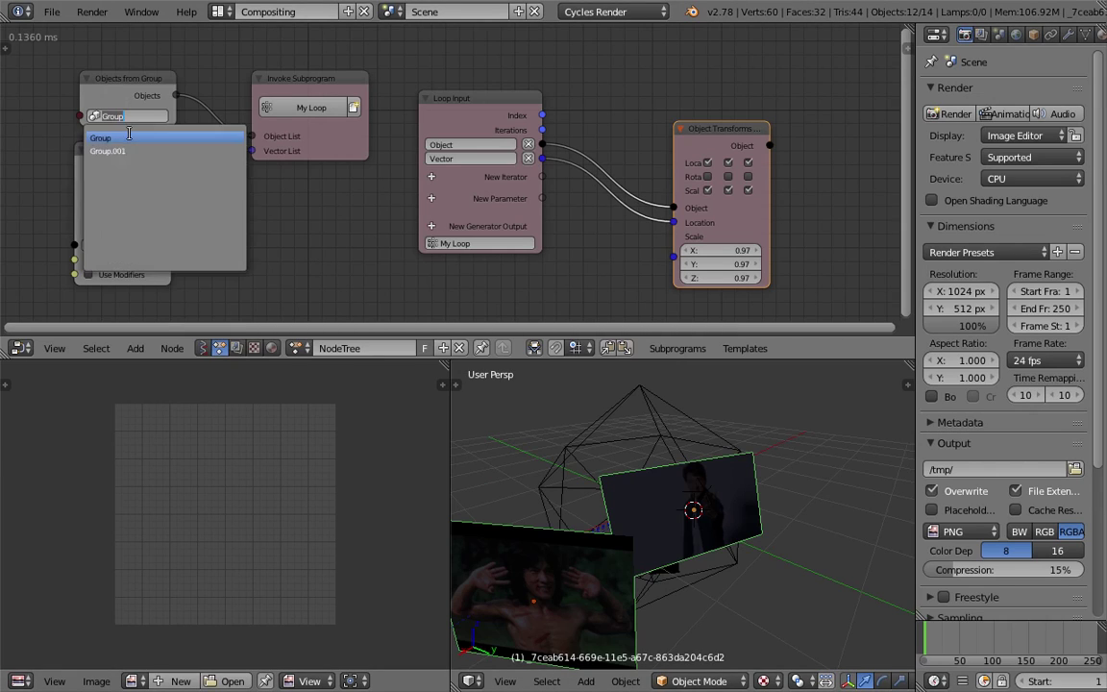
{"action": "left_click", "coordinate": [115, 151]}
{"action": "middle_click_drag", "start_coordinate": [589, 503], "coordinate": [546, 466]}
Save the scene on the Desktop as panorama_VR_gallery_setup_002.blend
{"action": "key", "text": "ctrl+s"}
{"action": "key", "text": "super+s"}
{"action": "left_click", "coordinate": [55, 14]}
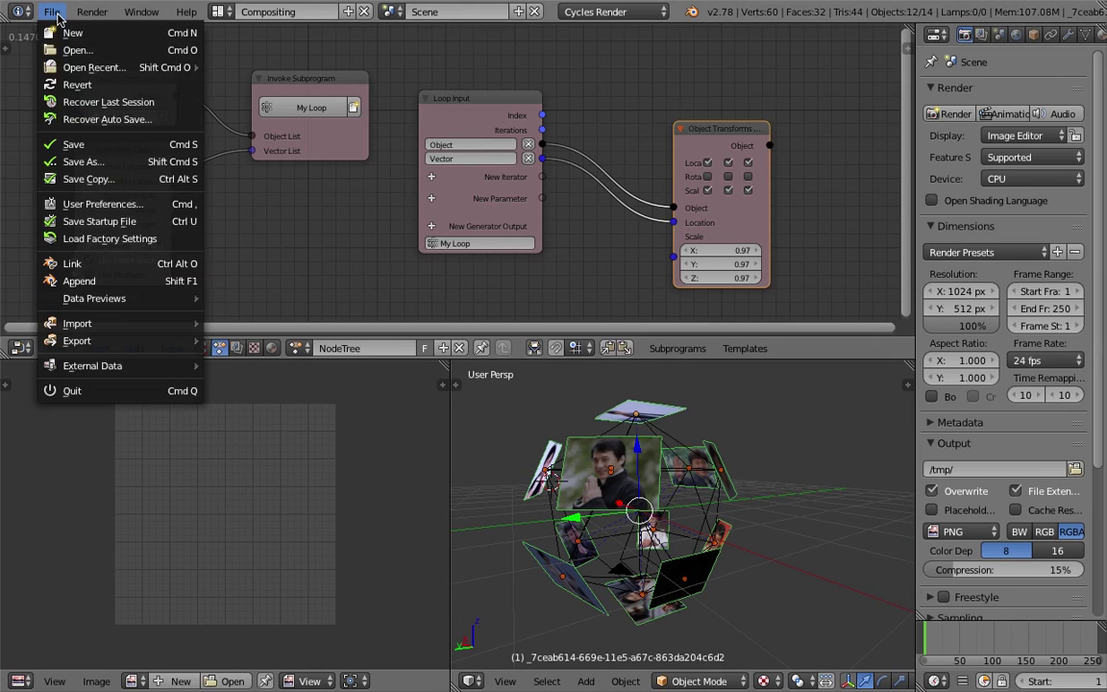
{"action": "left_click", "coordinate": [92, 162]}
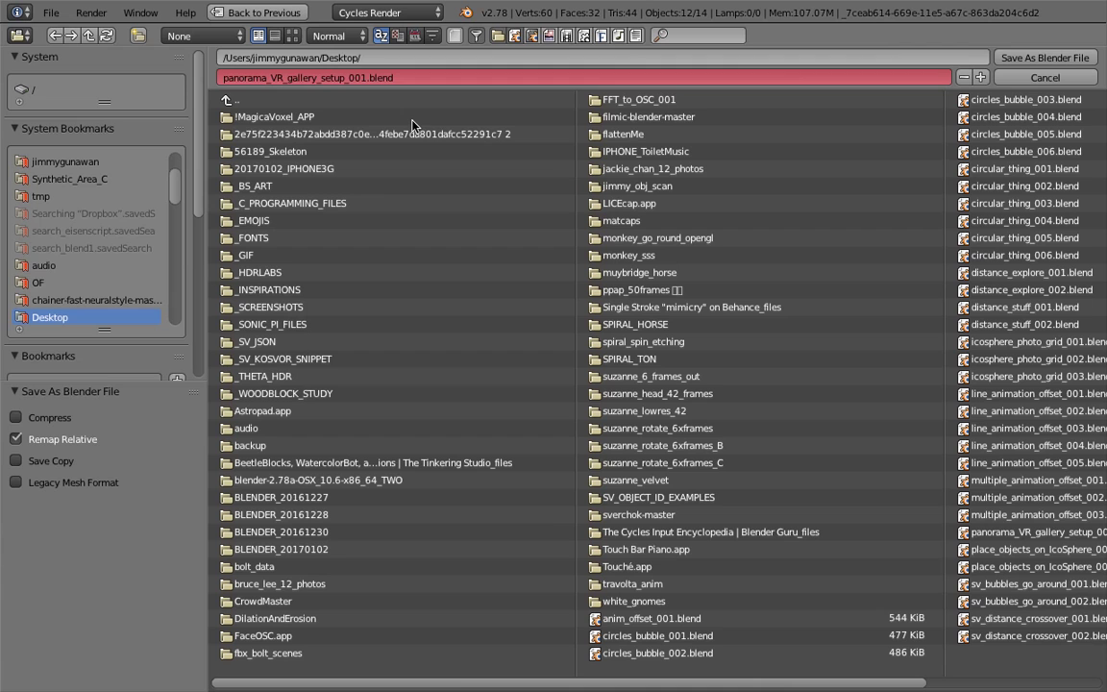
{"action": "left_click", "coordinate": [1019, 58]}
{"action": "middle_click_drag", "start_coordinate": [546, 469], "coordinate": [670, 510]}
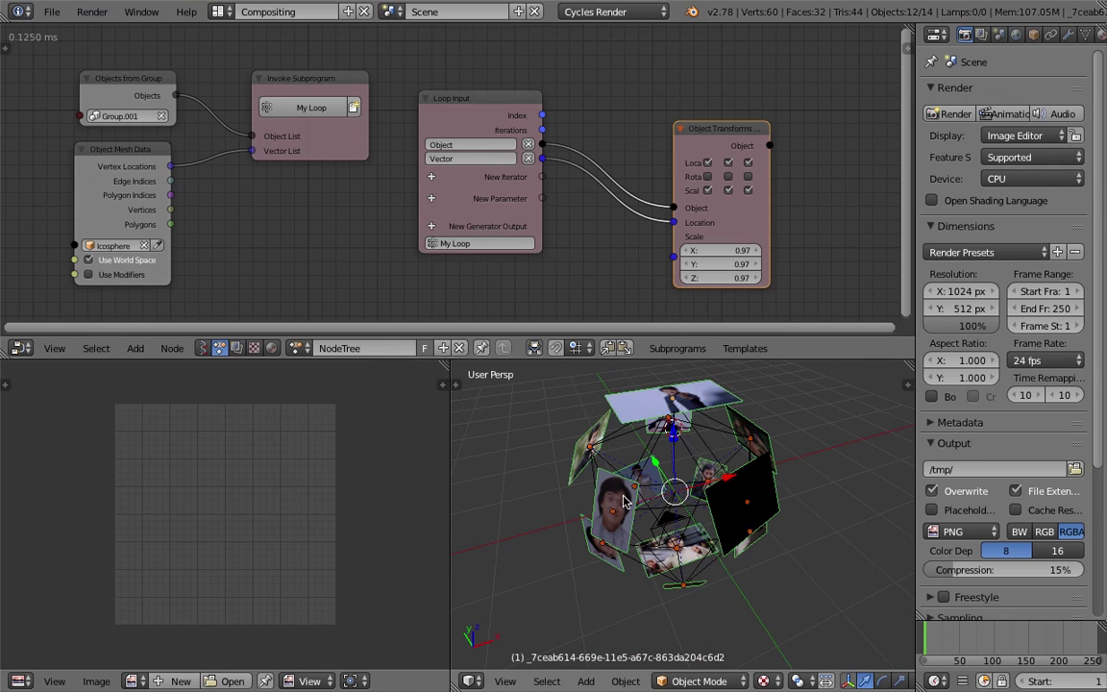
{"action": "key", "text": "ctrl+s"}
{"action": "left_click", "coordinate": [538, 457]}
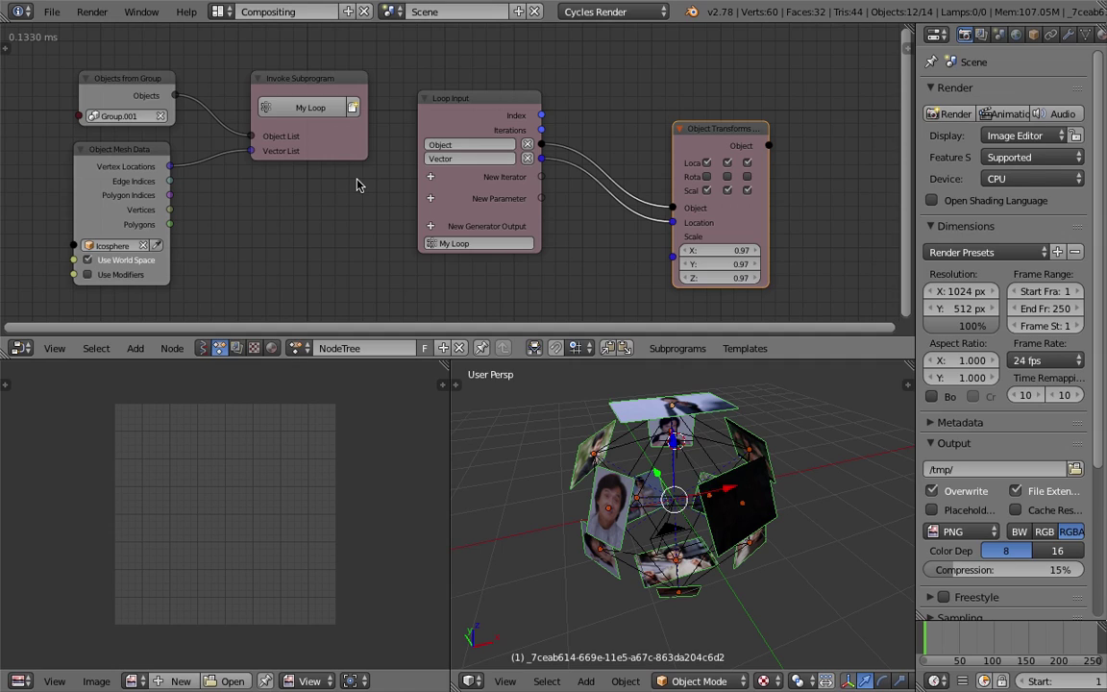
Show the splash screen to check the Blender version, and close it
{"action": "left_click", "coordinate": [186, 11]}
{"action": "left_click", "coordinate": [244, 237]}
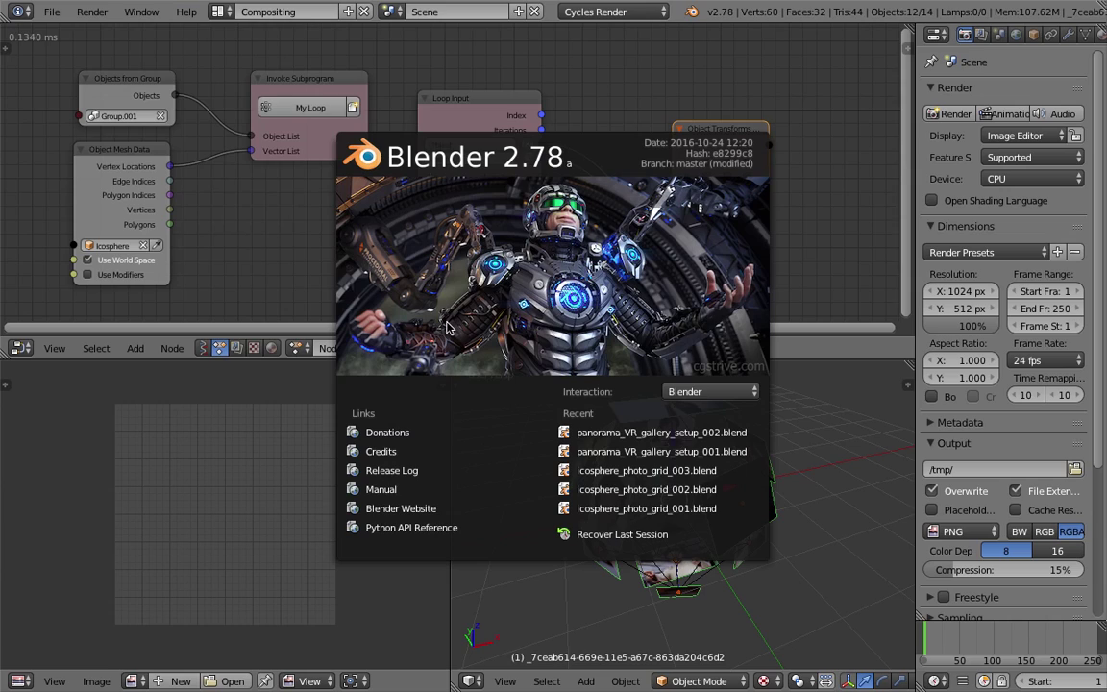
{"action": "left_click", "coordinate": [818, 427]}
Render the current frame as an image and maximize the Image Editor showing the render result
{"action": "middle_click_drag", "start_coordinate": [818, 428], "coordinate": [716, 469]}
{"action": "middle_click_drag", "start_coordinate": [633, 447], "coordinate": [601, 442]}
{"action": "left_click", "coordinate": [91, 11]}
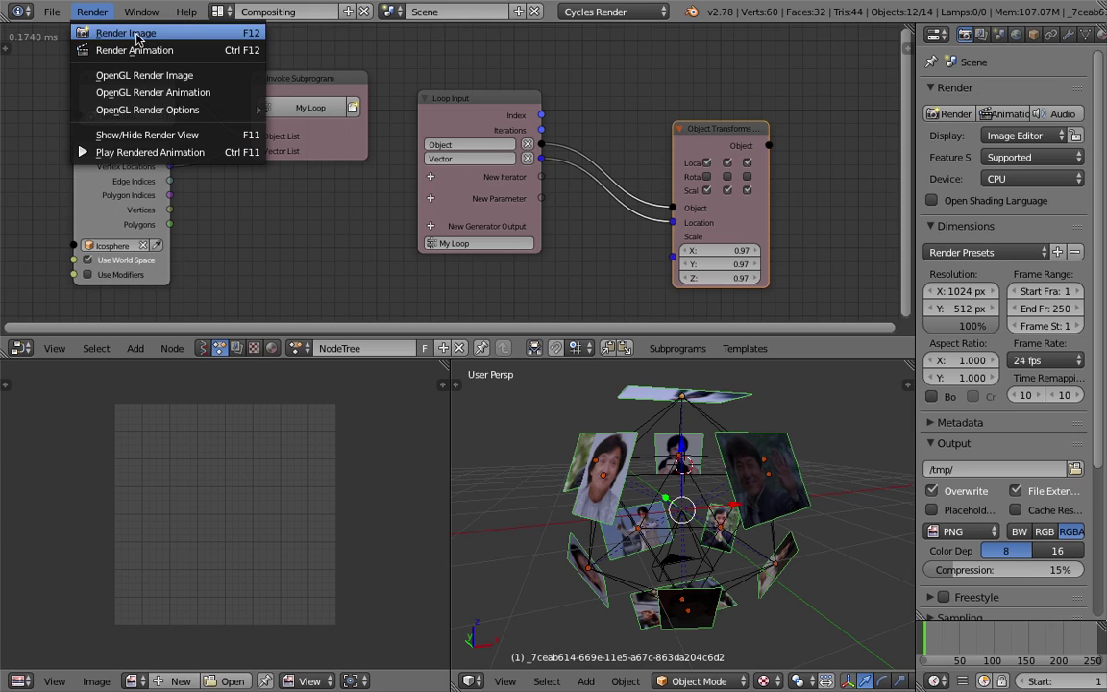
{"action": "left_click", "coordinate": [94, 30]}
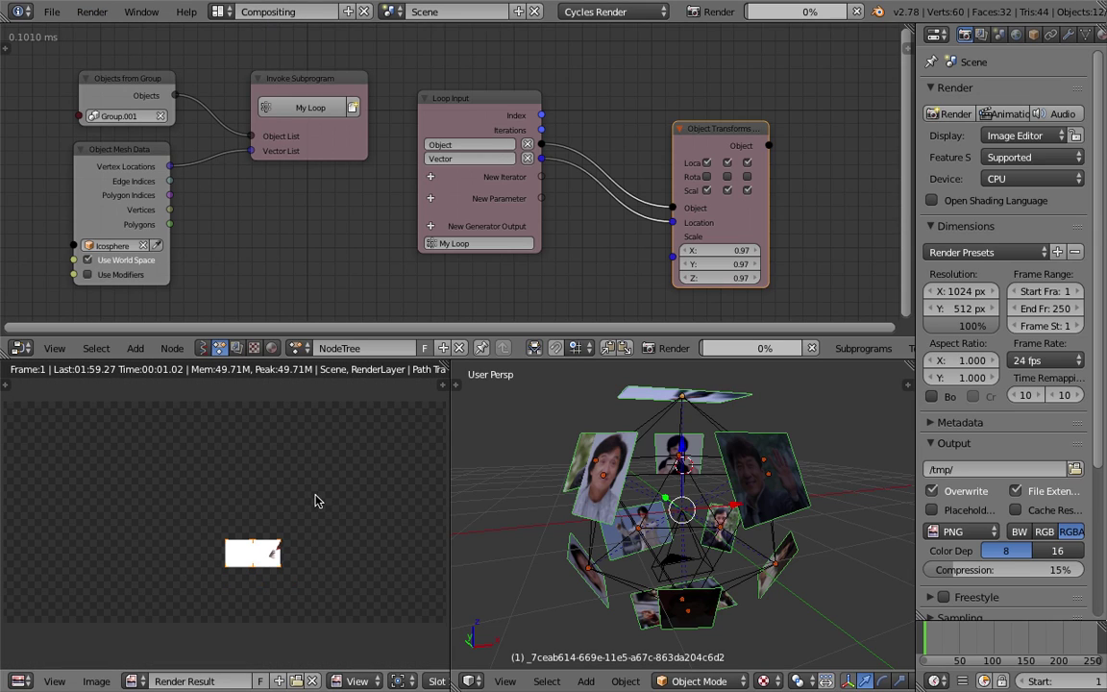
{"action": "key", "text": "ctrl+space"}
Examine the new photo planes in the equirectangular render while its tiles complete
{"action": "scroll", "coordinate": [315, 498], "scroll_direction": "up", "scroll_amount": 2}
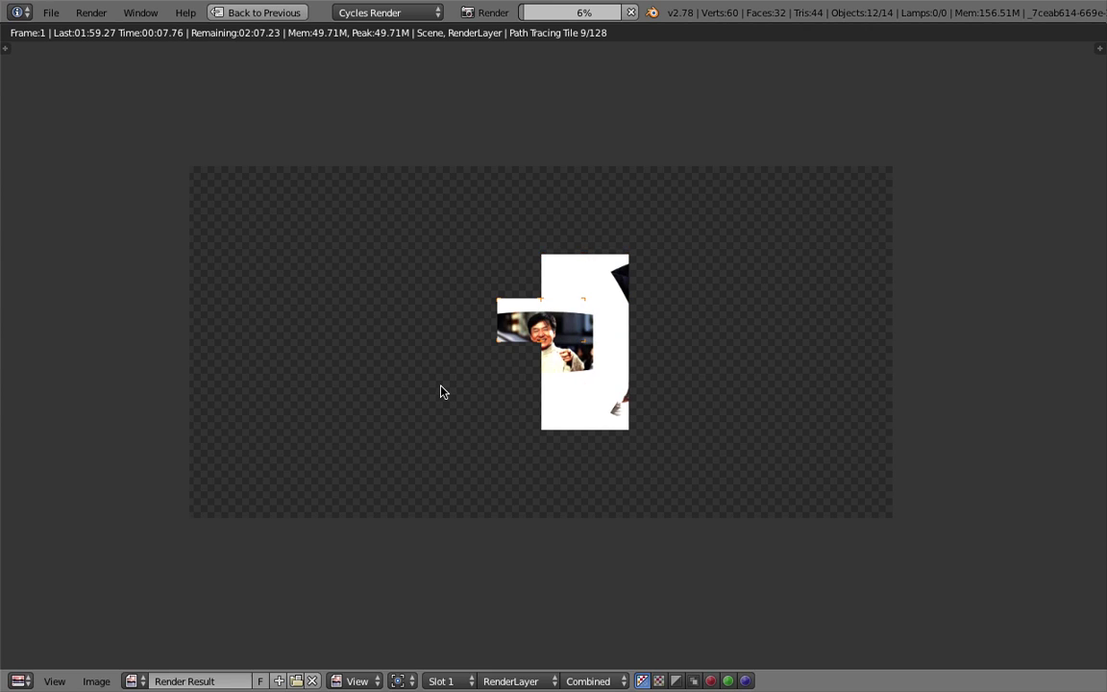
{"action": "scroll", "coordinate": [451, 386], "scroll_direction": "up", "scroll_amount": 1}
{"action": "scroll", "coordinate": [497, 373], "scroll_direction": "up", "scroll_amount": 1}
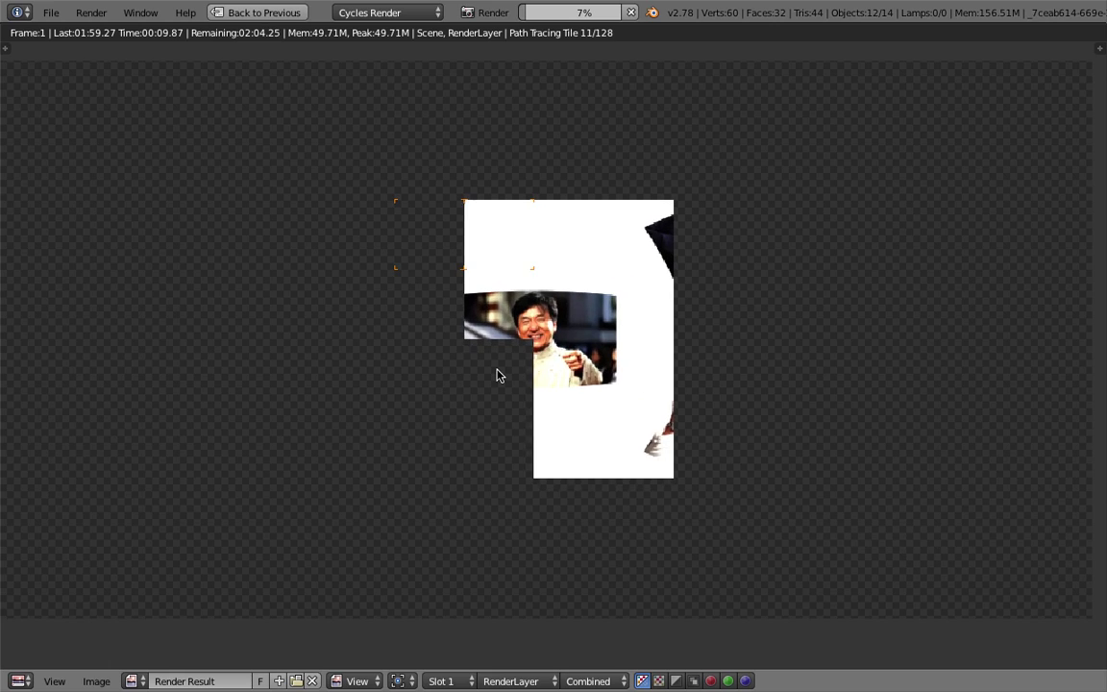
{"action": "scroll", "coordinate": [544, 367], "scroll_direction": "down", "scroll_amount": 1}
{"action": "middle_click_drag", "start_coordinate": [544, 367], "coordinate": [547, 385]}
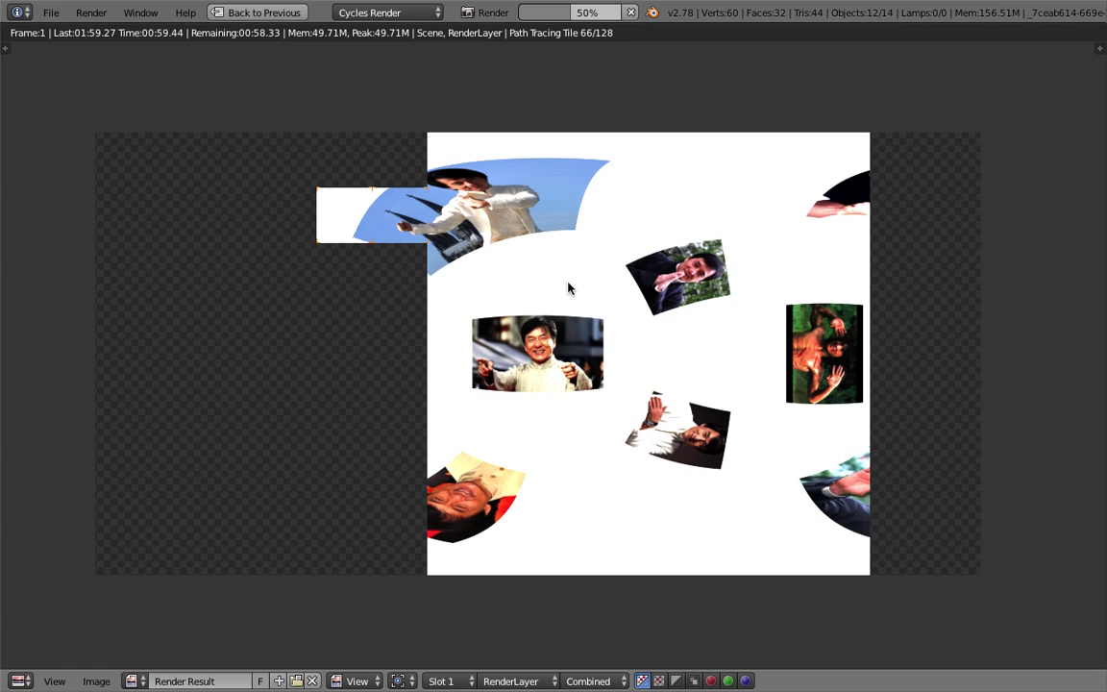
{"action": "middle_click_drag", "start_coordinate": [566, 284], "coordinate": [635, 339]}
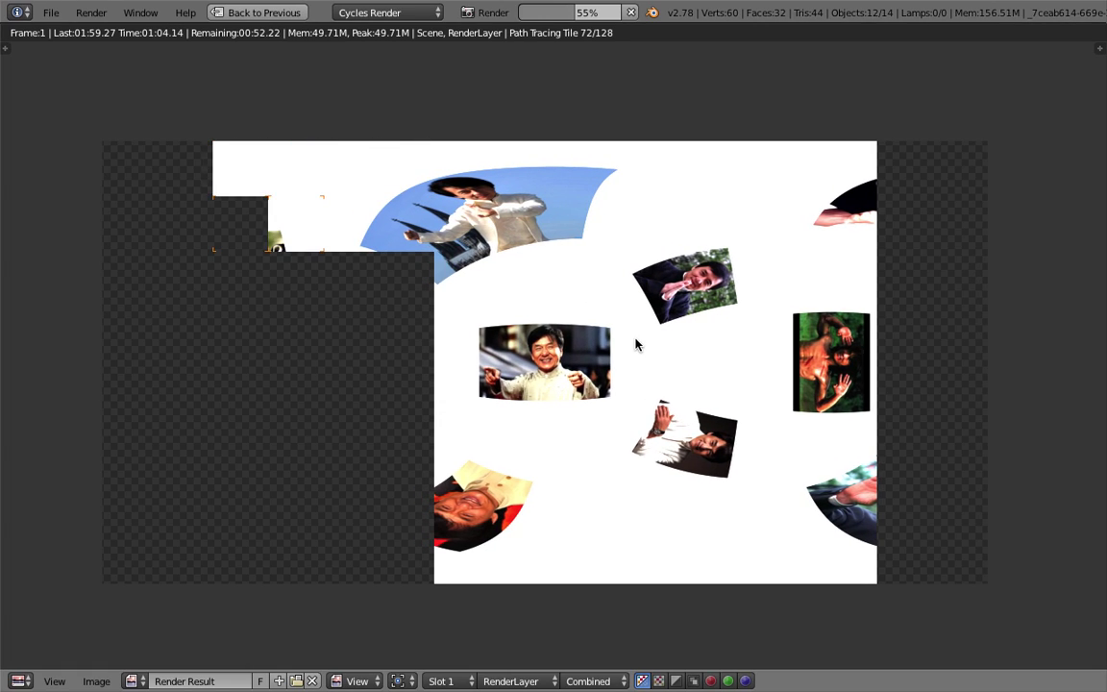